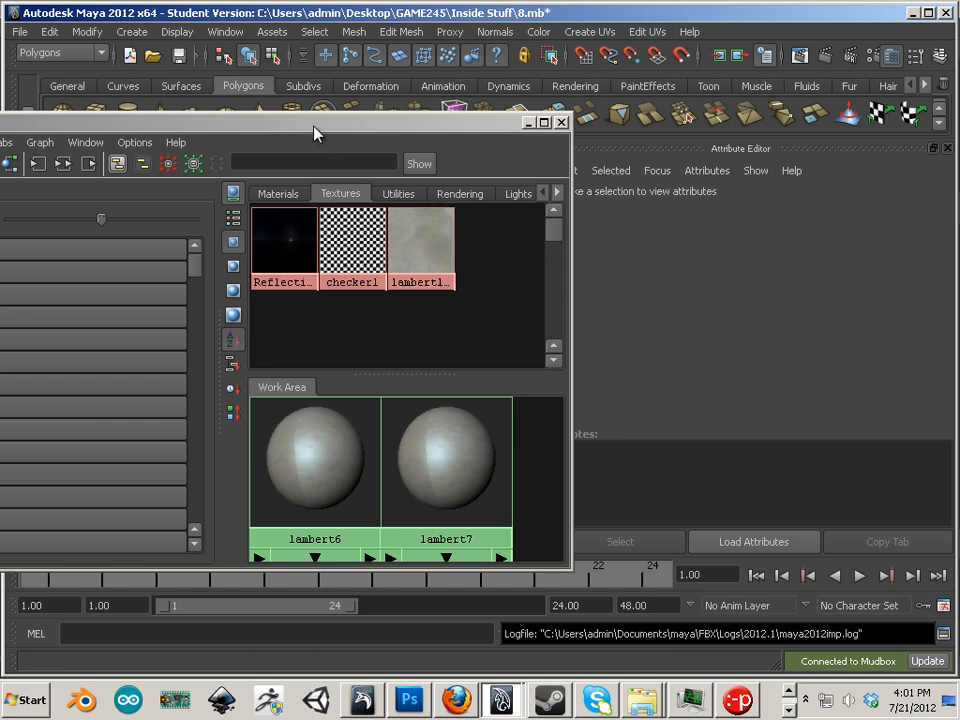
Step: Open the lambert1_Flattened_Diffuse texture from Hypershade in the FCheck image viewer
drag(315, 130, 503, 190)
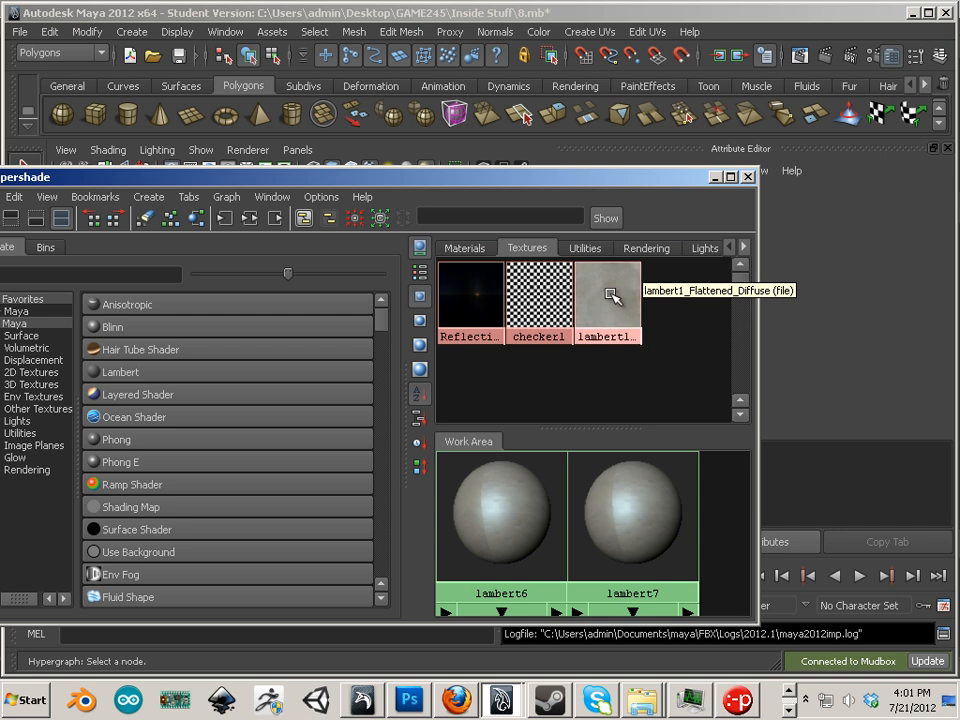
right_click(607, 295)
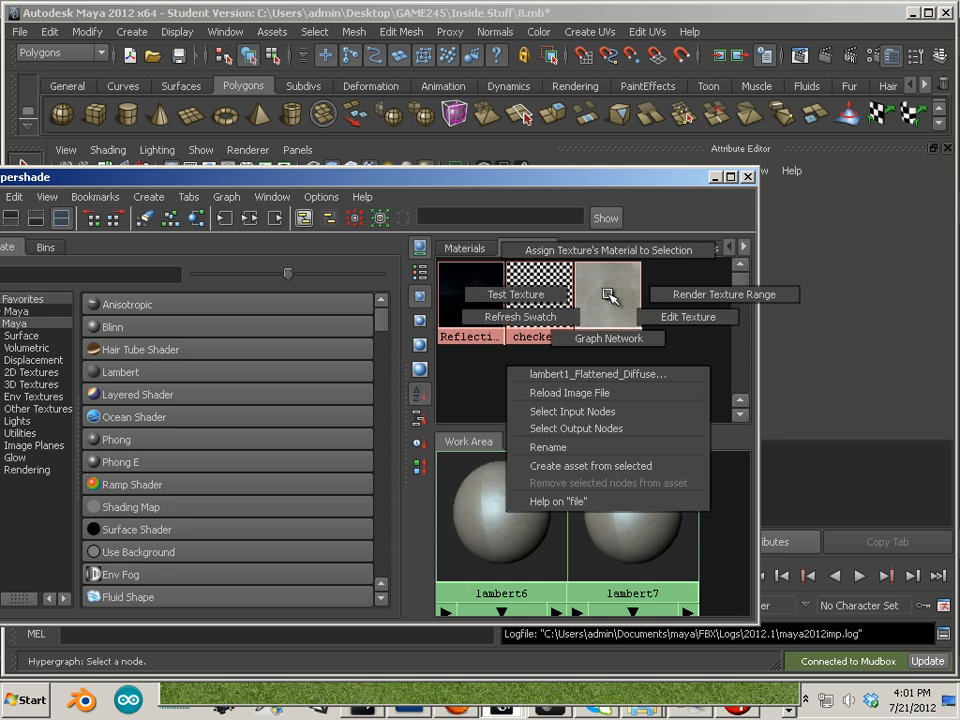
click(650, 319)
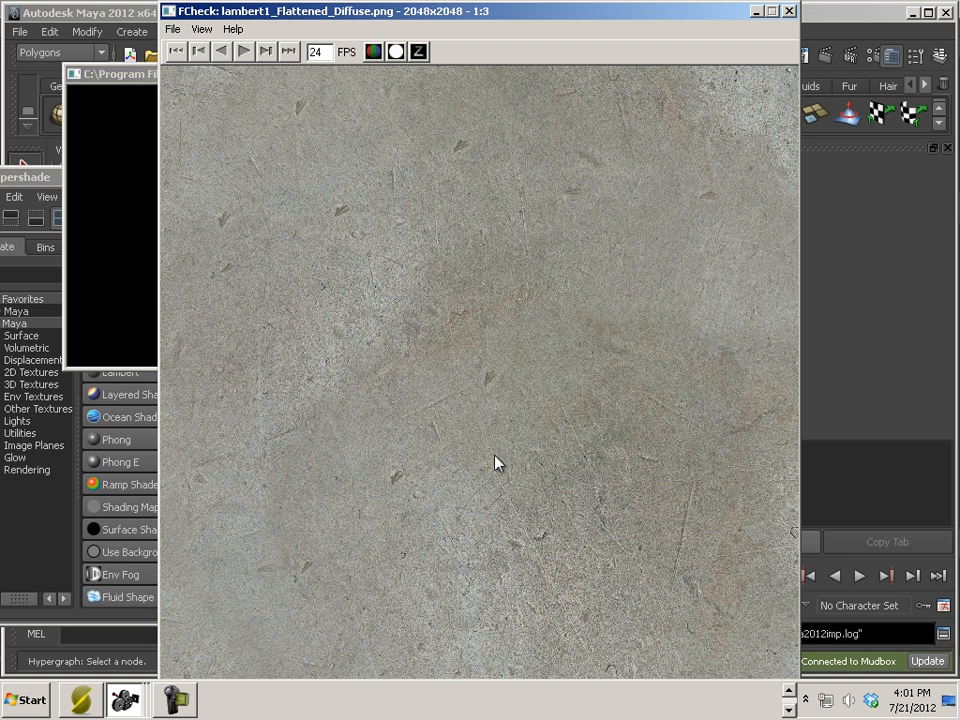
Step: Start saving the flattened diffuse image and choose the Desktop folder GAME245\Inside Stuff as its destination
click(173, 29)
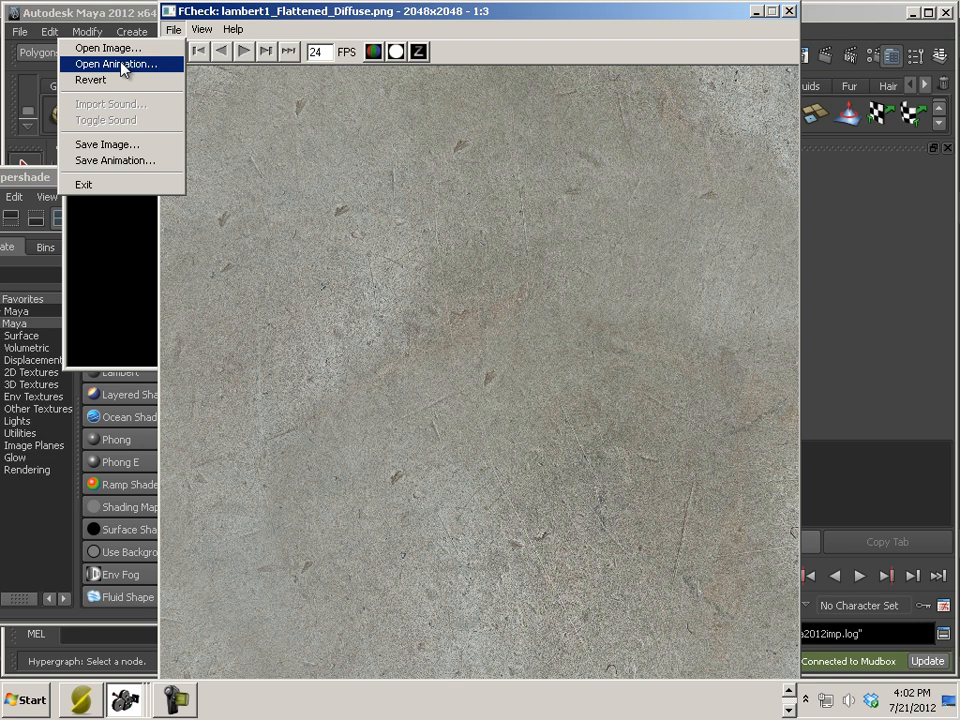
click(118, 145)
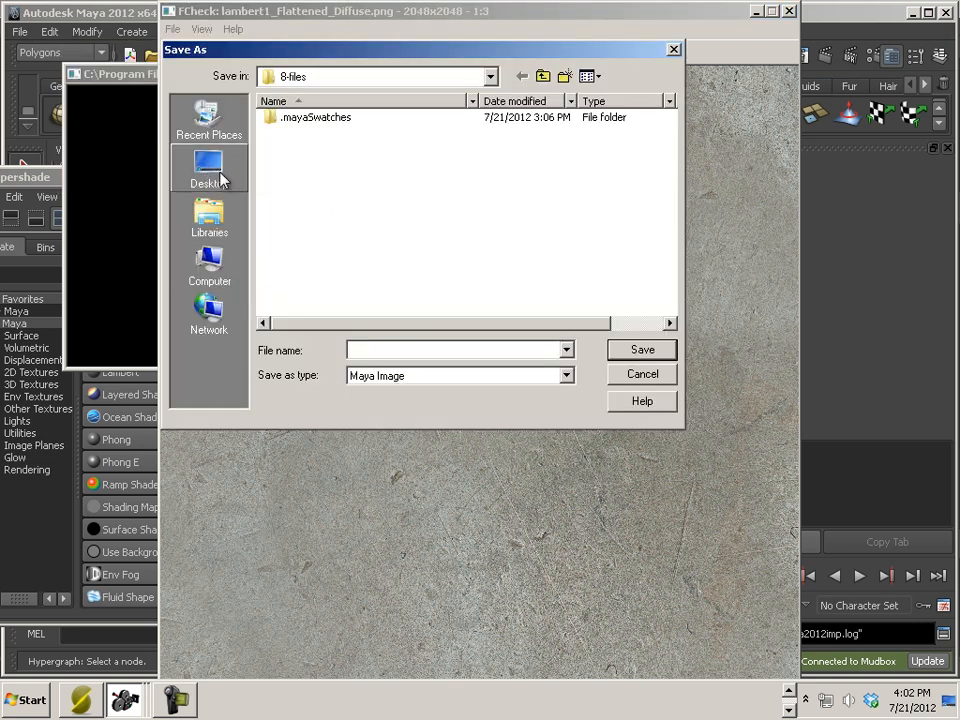
click(478, 78)
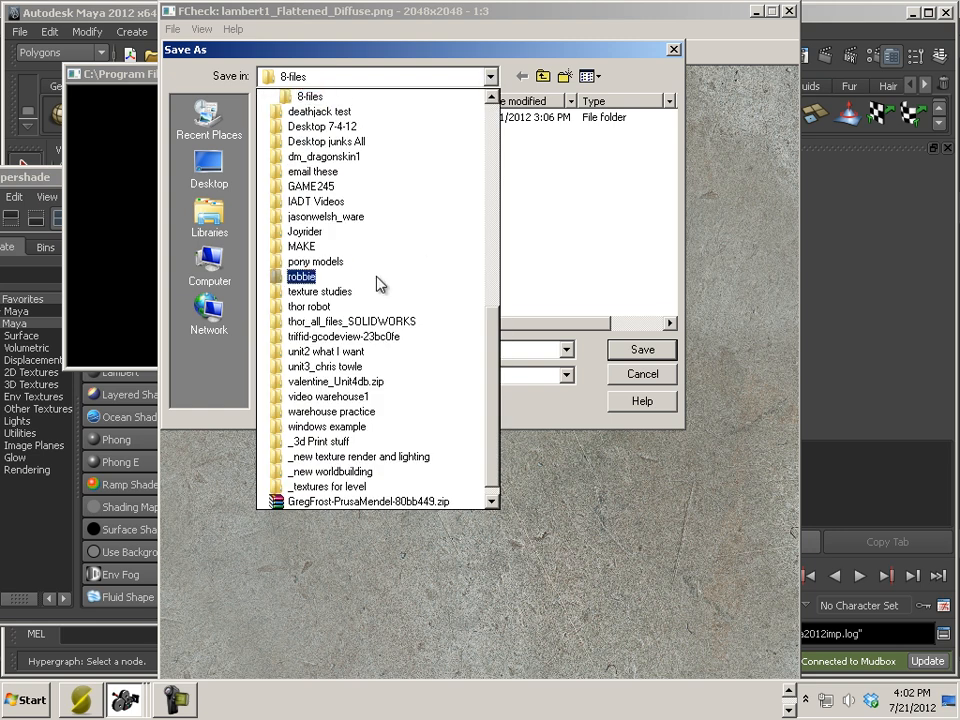
scroll(300, 212, down, 1)
scroll(350, 215, up, 6)
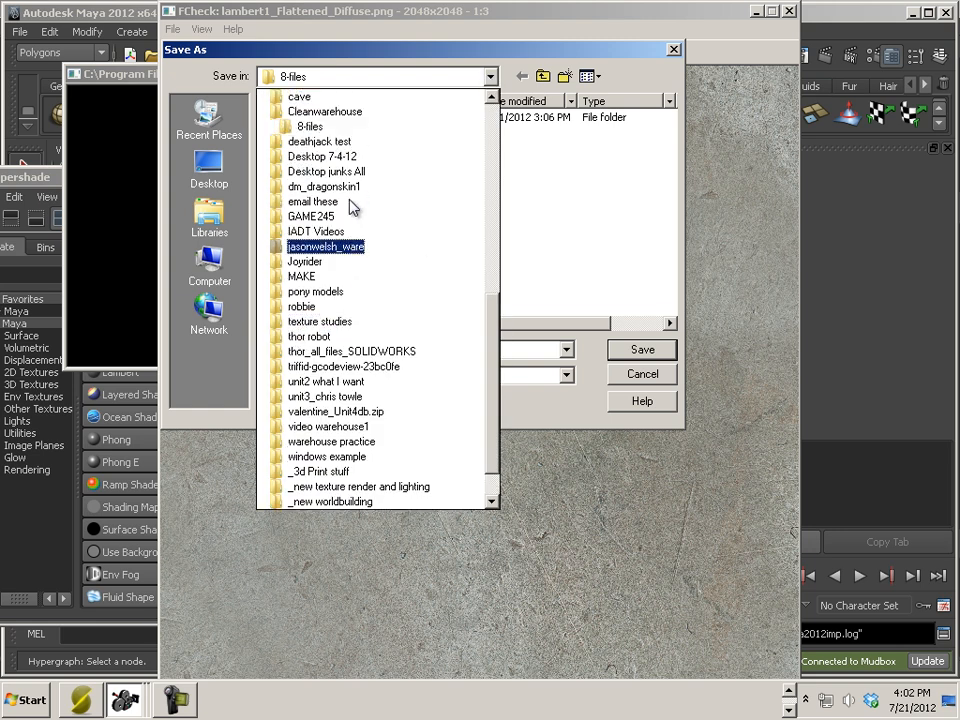
scroll(348, 225, up, 5)
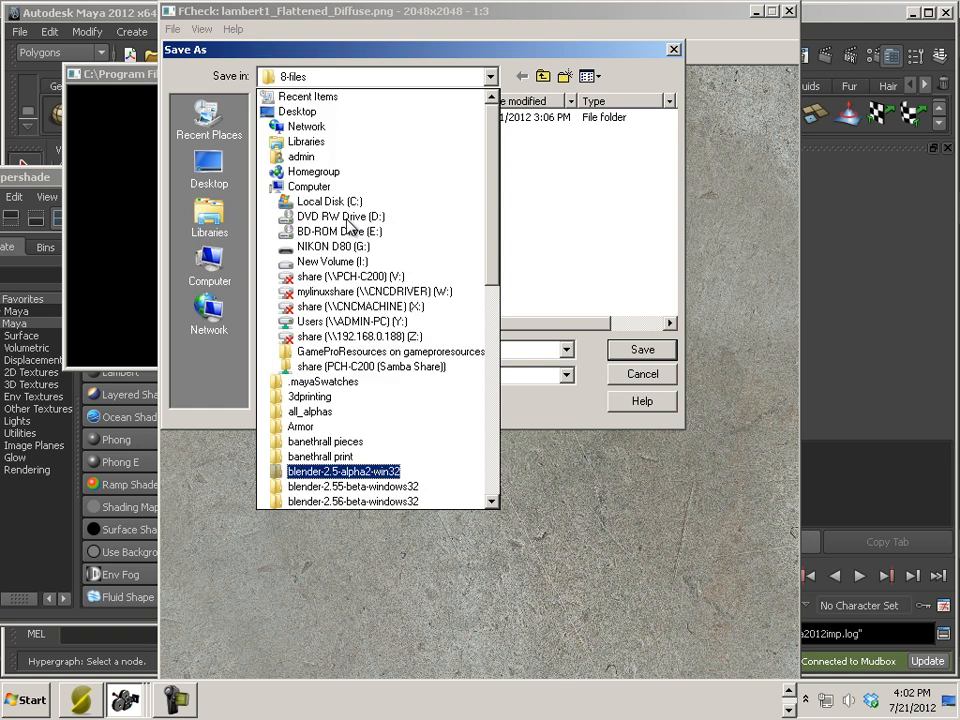
scroll(350, 227, down, 10)
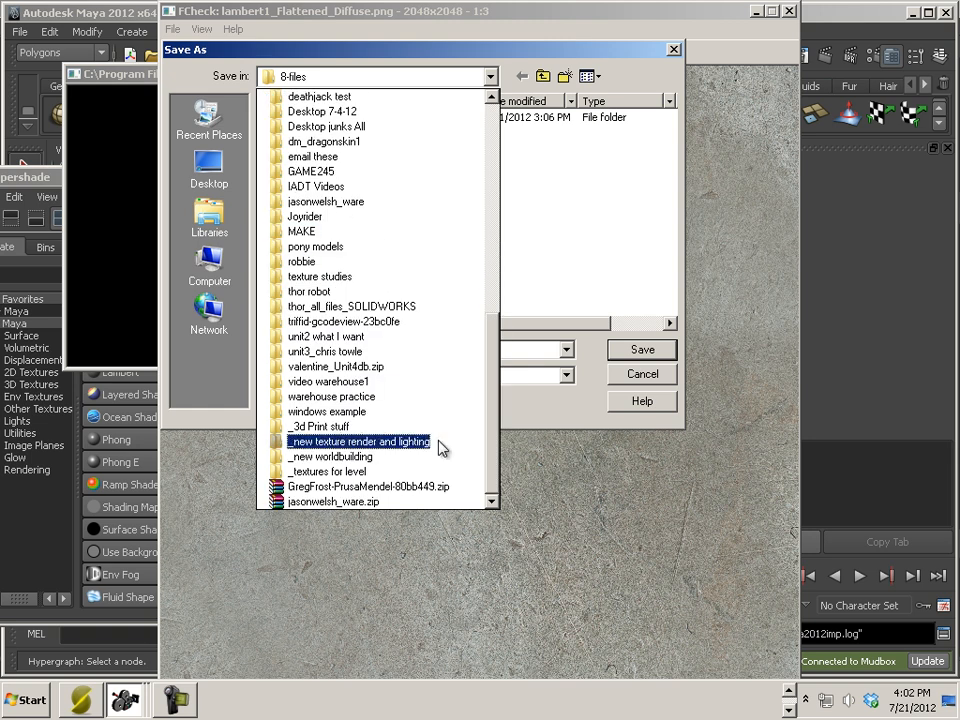
click(212, 172)
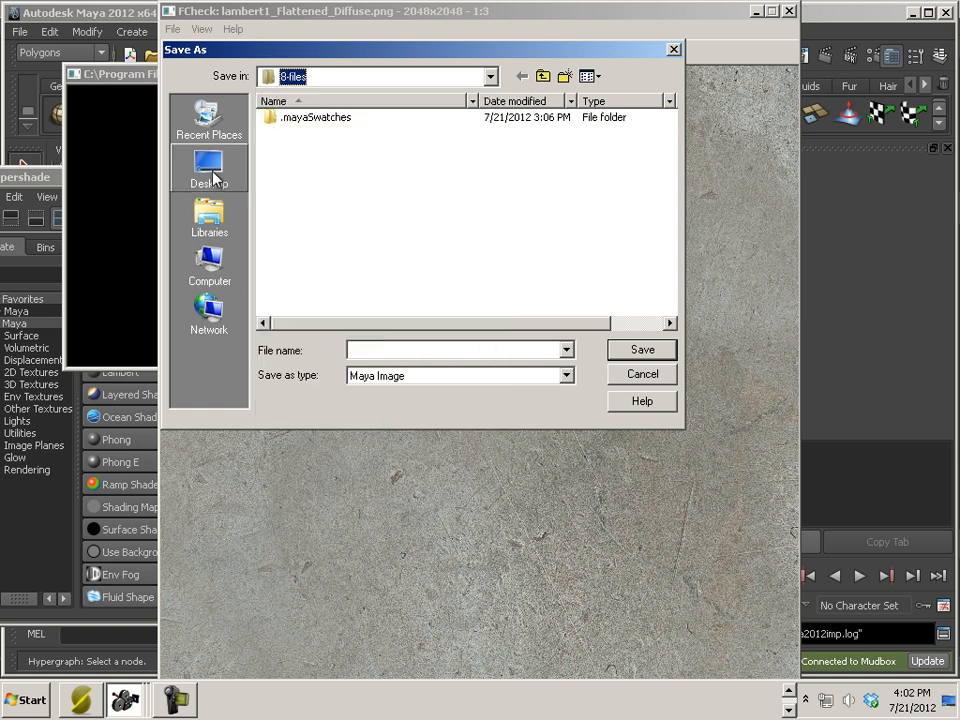
click(212, 172)
double_click(312, 133)
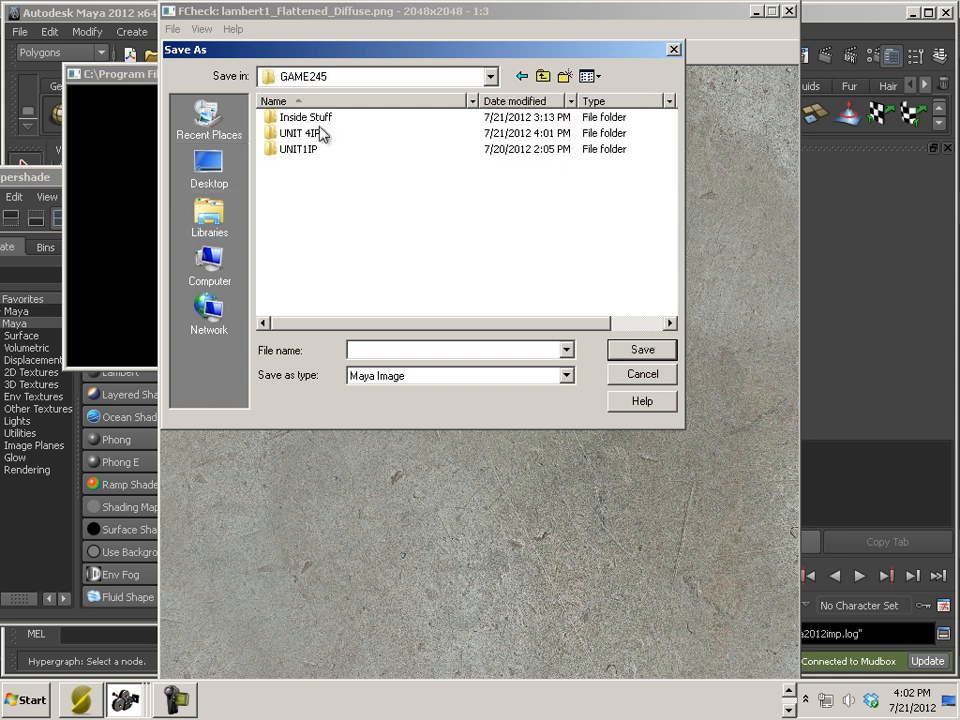
double_click(305, 118)
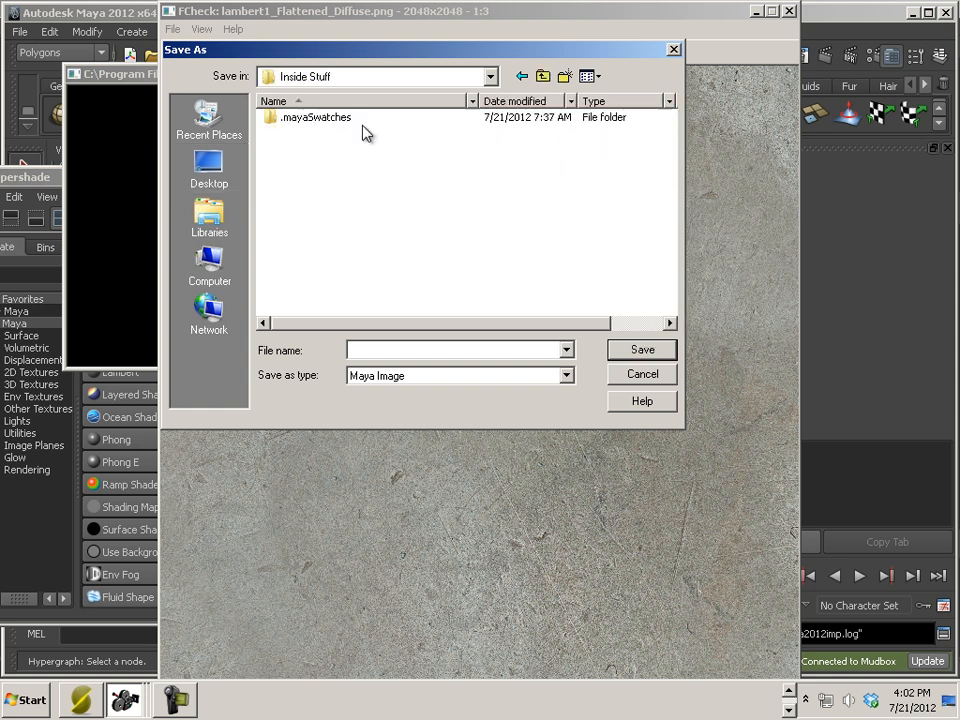
Step: Save the image in Targa format under the name steel and close the image viewer
click(402, 380)
click(419, 541)
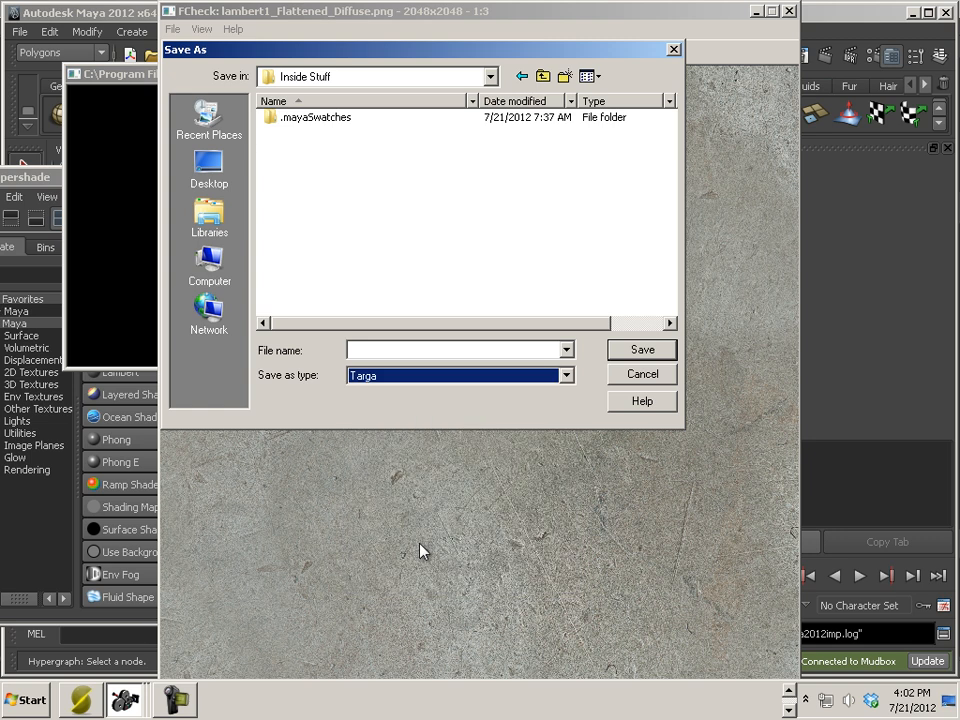
click(372, 350)
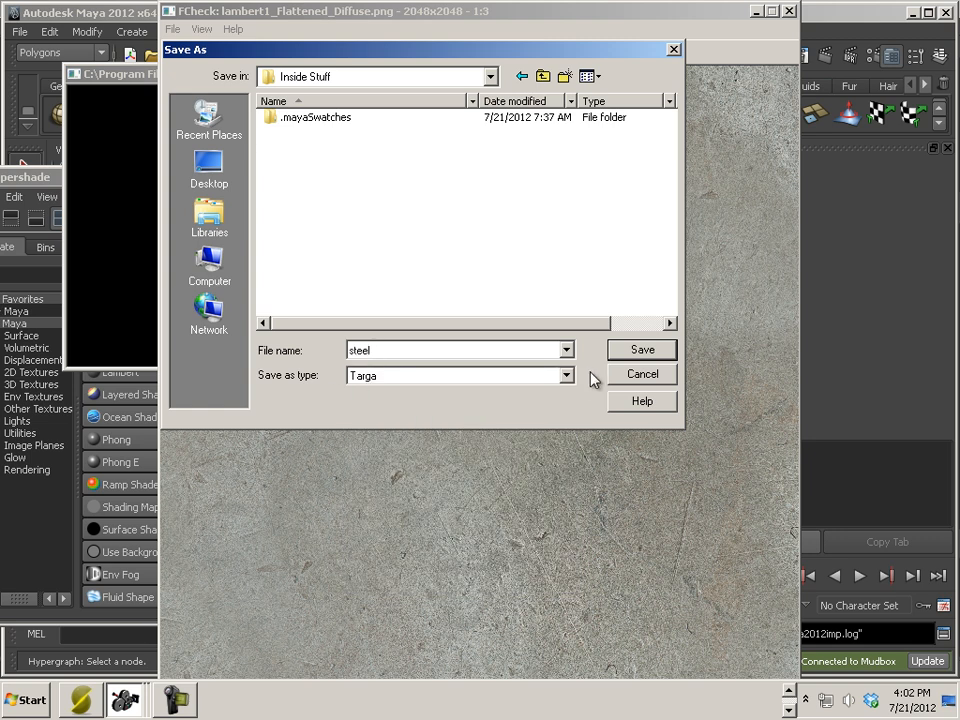
click(665, 350)
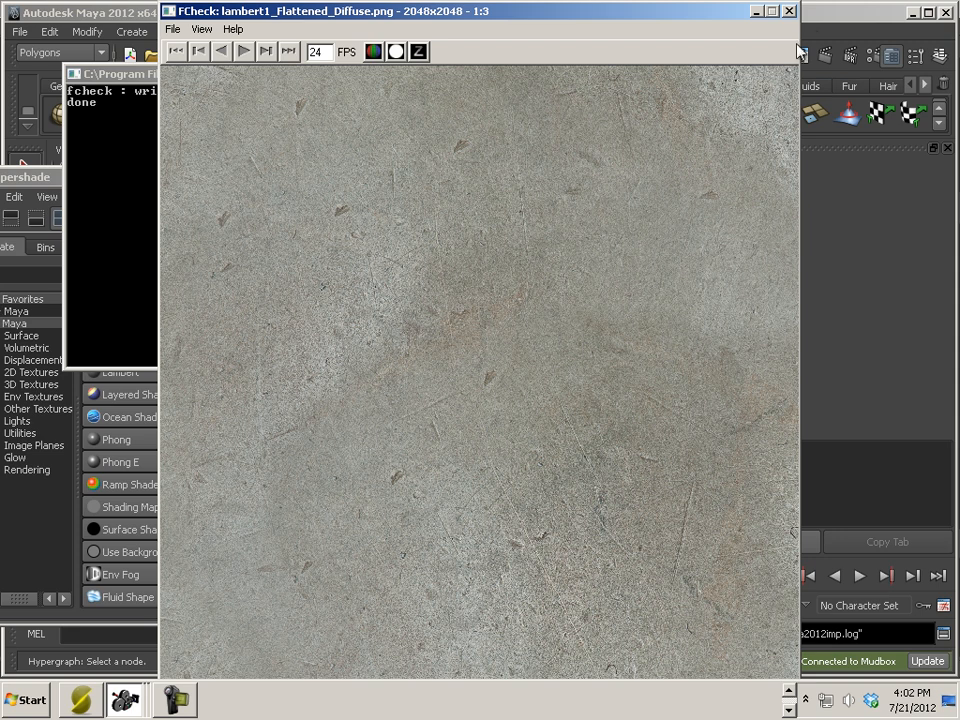
click(789, 12)
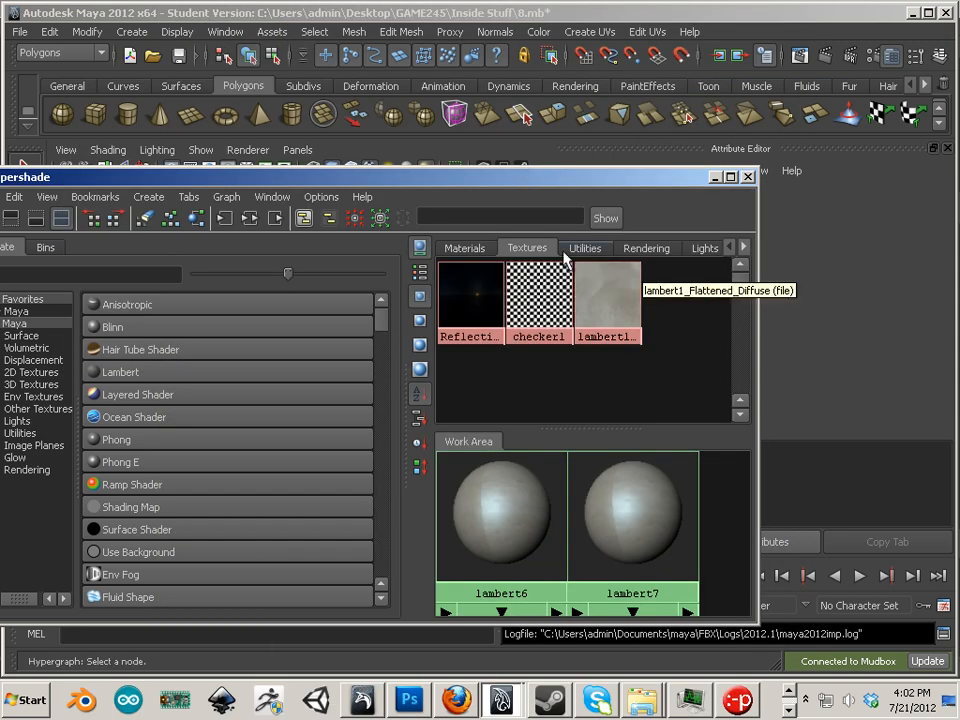
Step: Switch to Windows Explorer and browse to the Inside Stuff folder within GAME245 on the Desktop
click(475, 247)
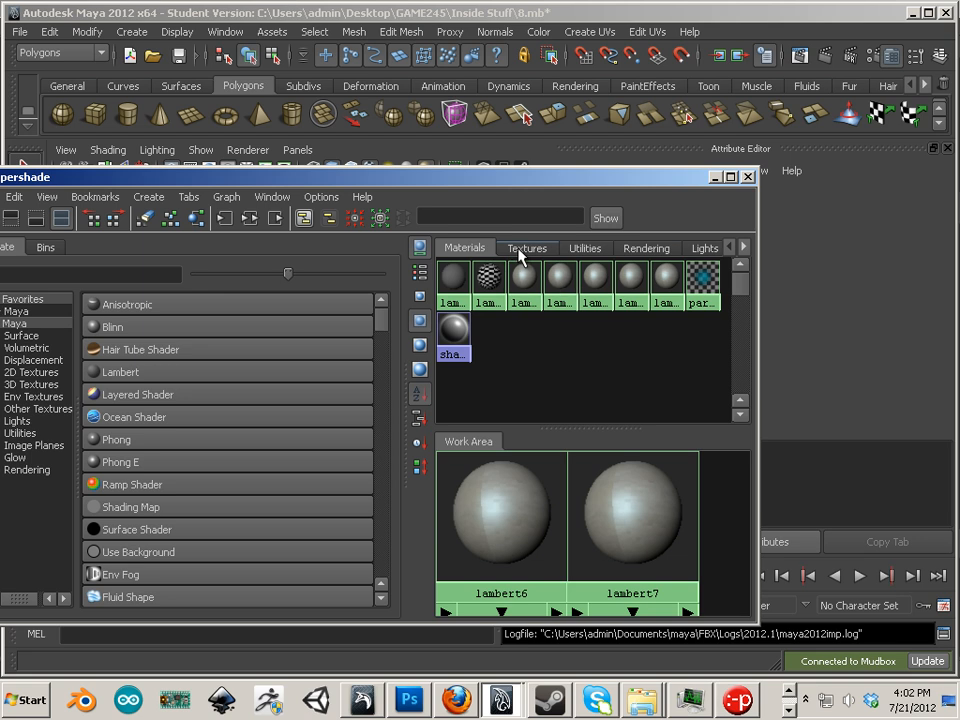
click(519, 250)
click(30, 698)
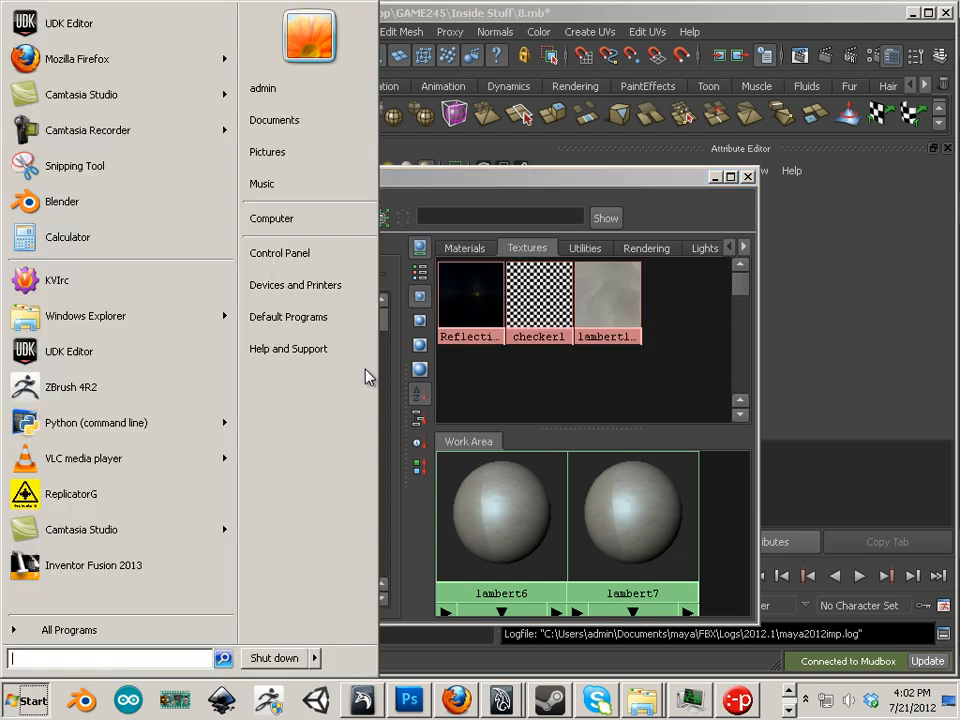
click(300, 218)
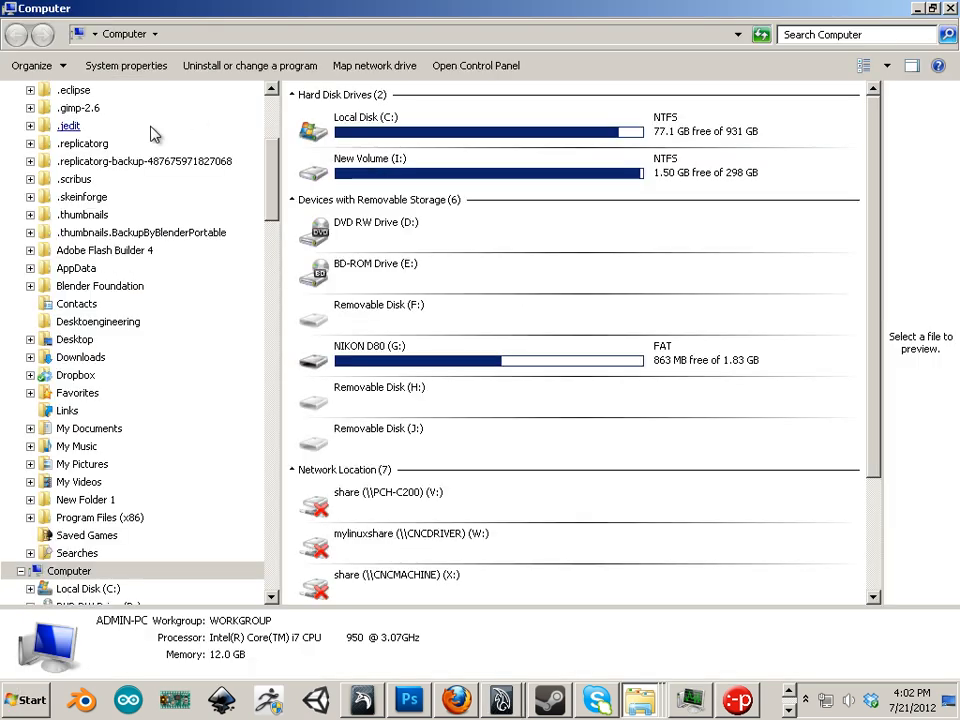
scroll(135, 129, up, 5)
click(45, 203)
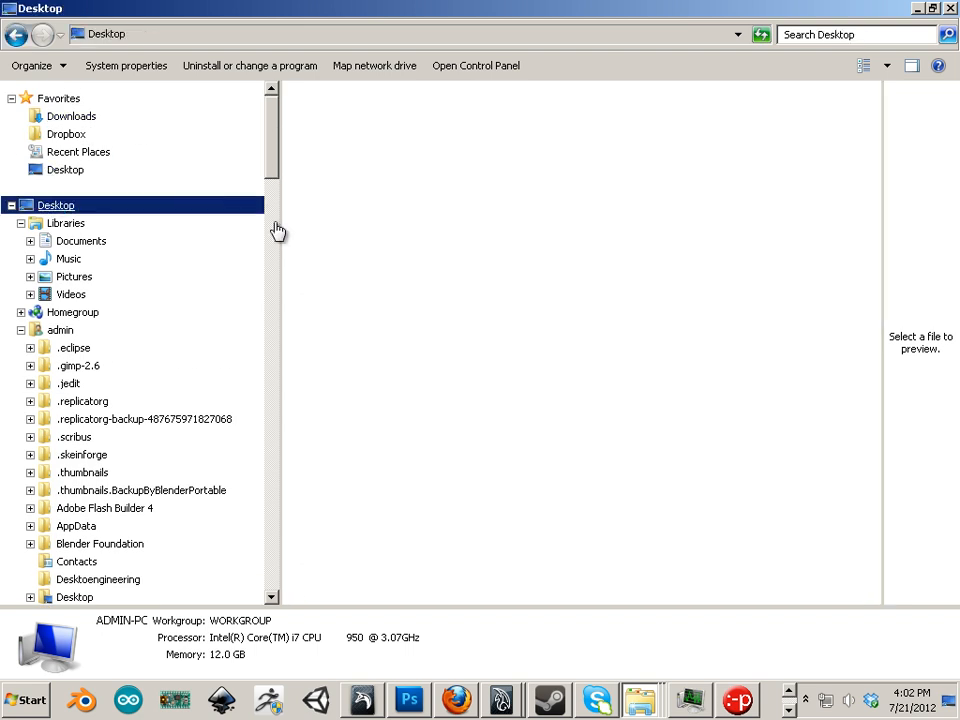
click(430, 328)
scroll(440, 360, down, 2)
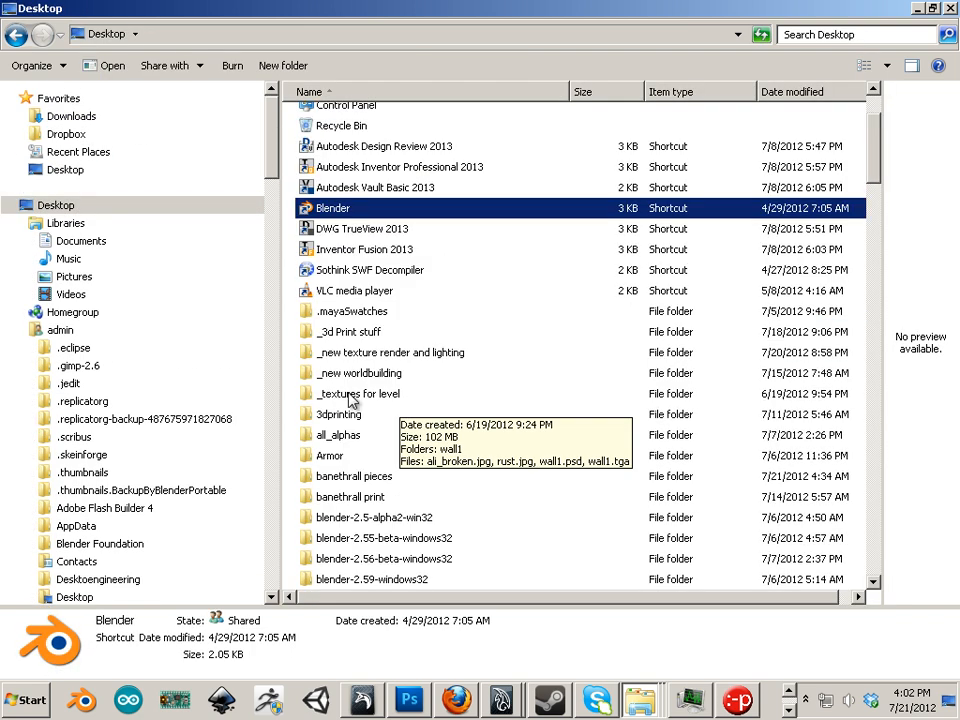
scroll(370, 420, down, 5)
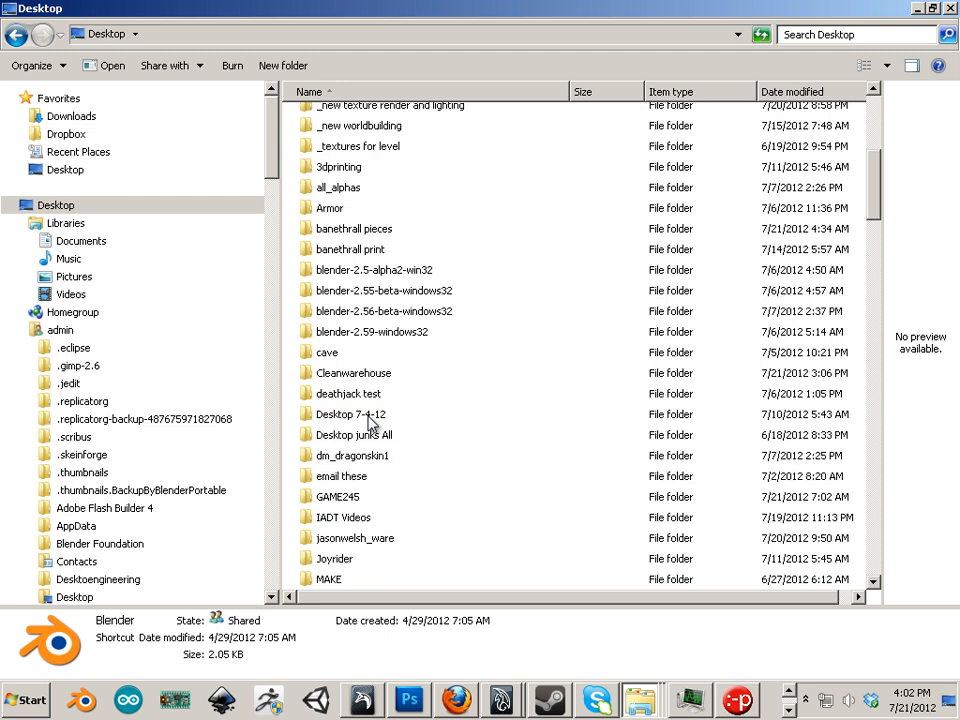
click(370, 435)
double_click(355, 438)
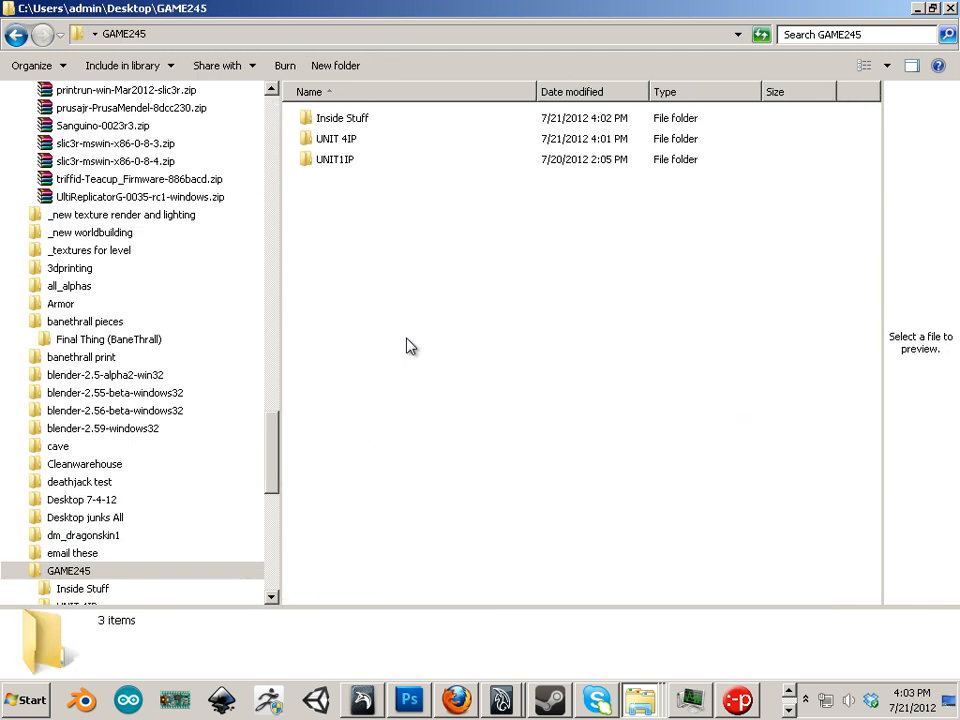
double_click(330, 92)
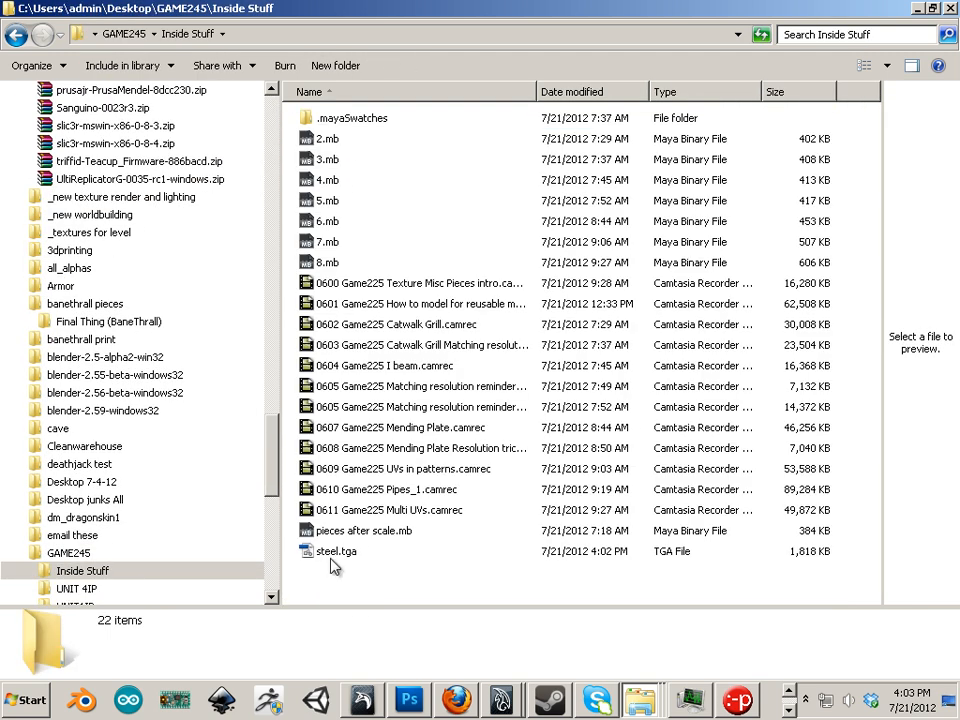
Step: Import steel.tga from the Inside Stuff folder into Maya's Hypershade as a texture
click(332, 556)
drag(340, 6, 958, 60)
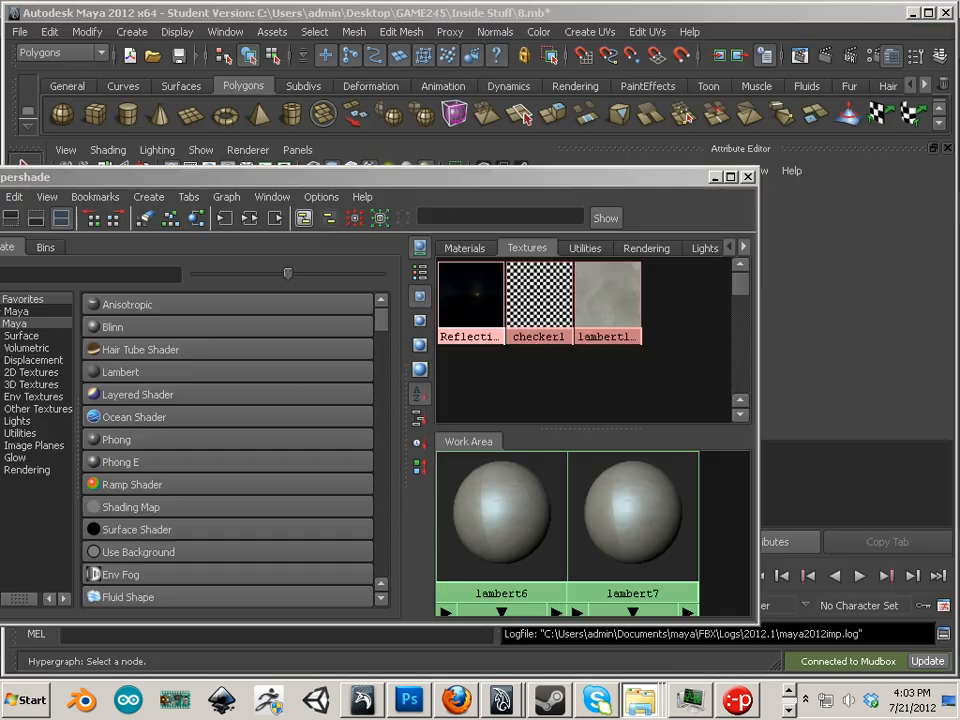
drag(690, 330, 681, 354)
Step: Delete the old lambert1_Flattened_Diffuse texture from Hypershade
click(606, 321)
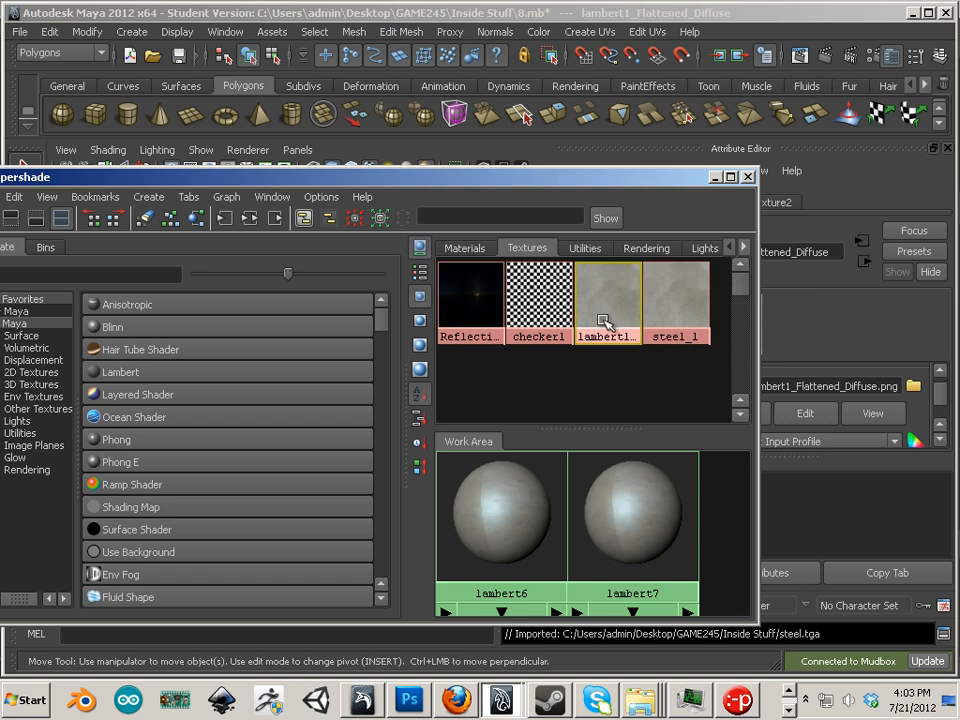
right_click(598, 296)
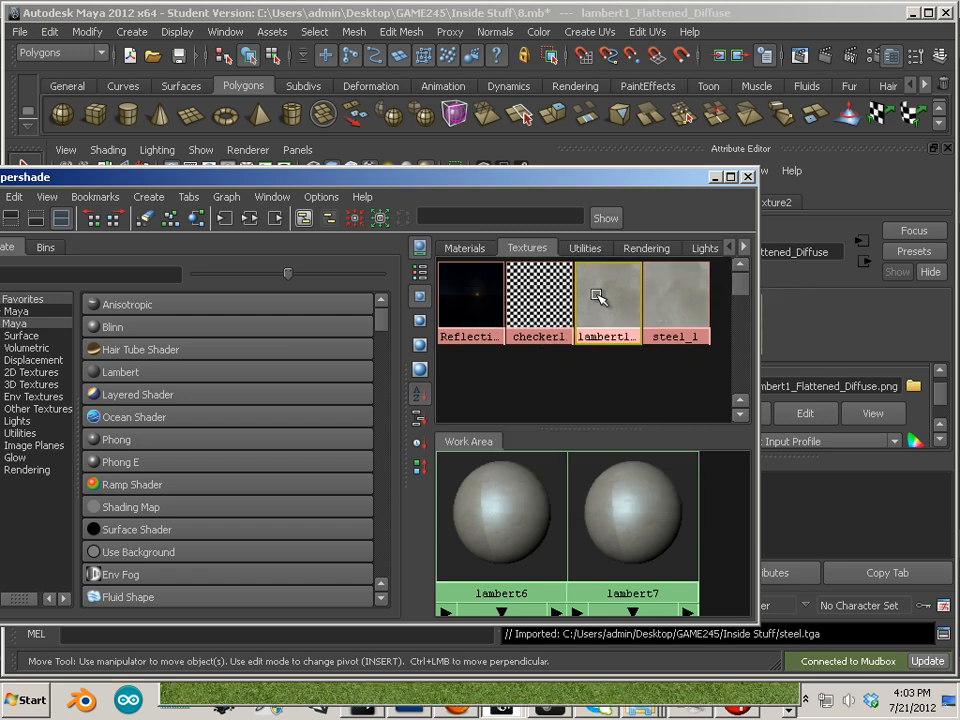
right_click(603, 300)
key(Delete)
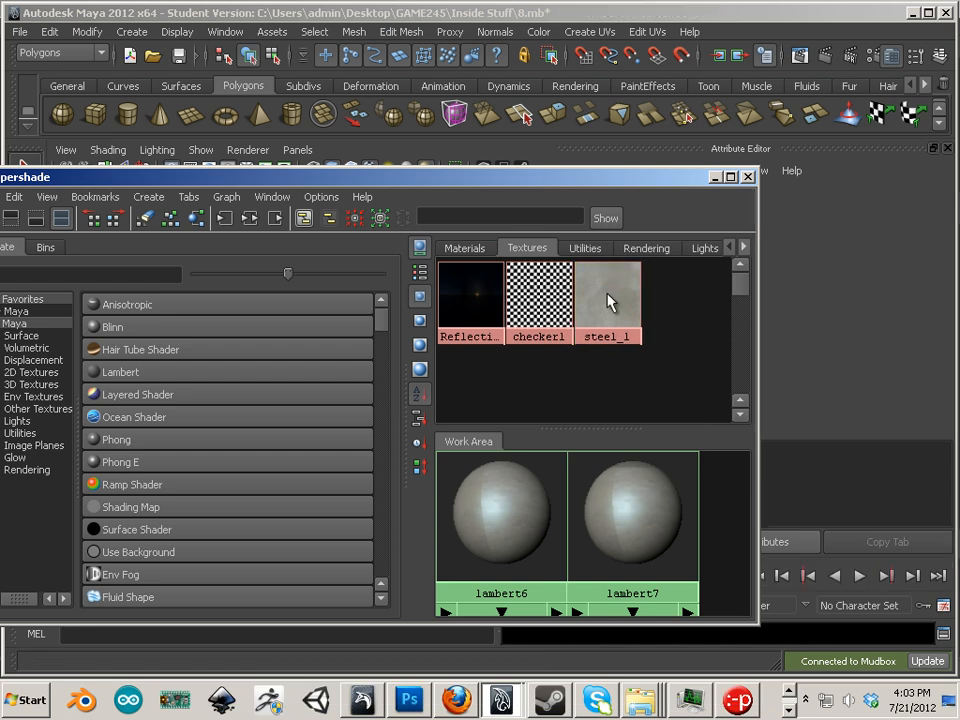
Step: Delete the five duplicate Lambert materials that used the old diffuse texture
click(468, 252)
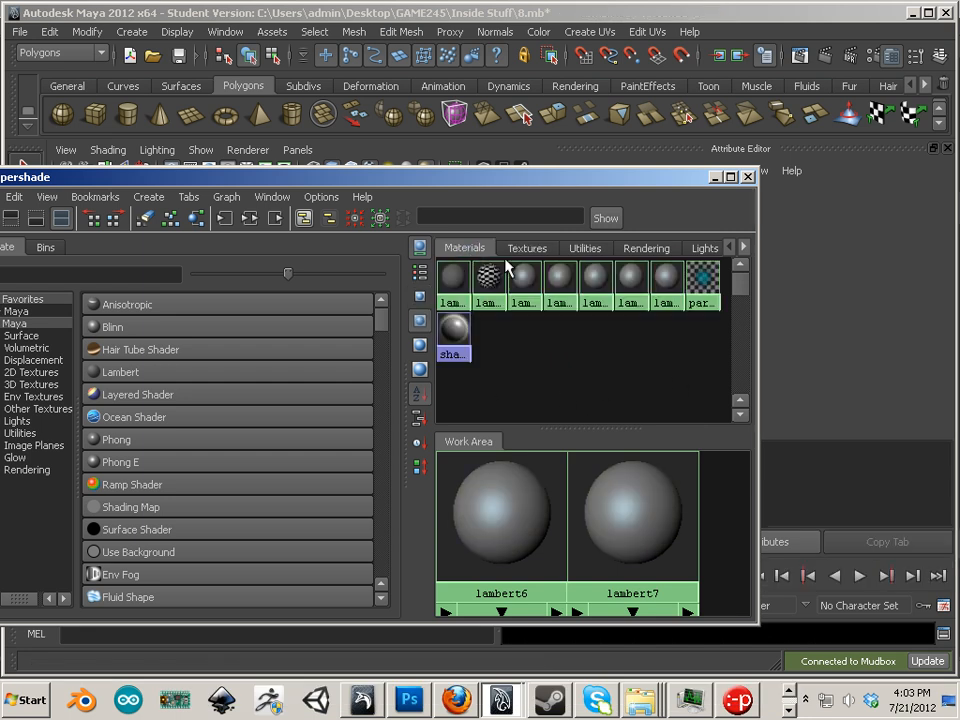
drag(649, 335, 525, 300)
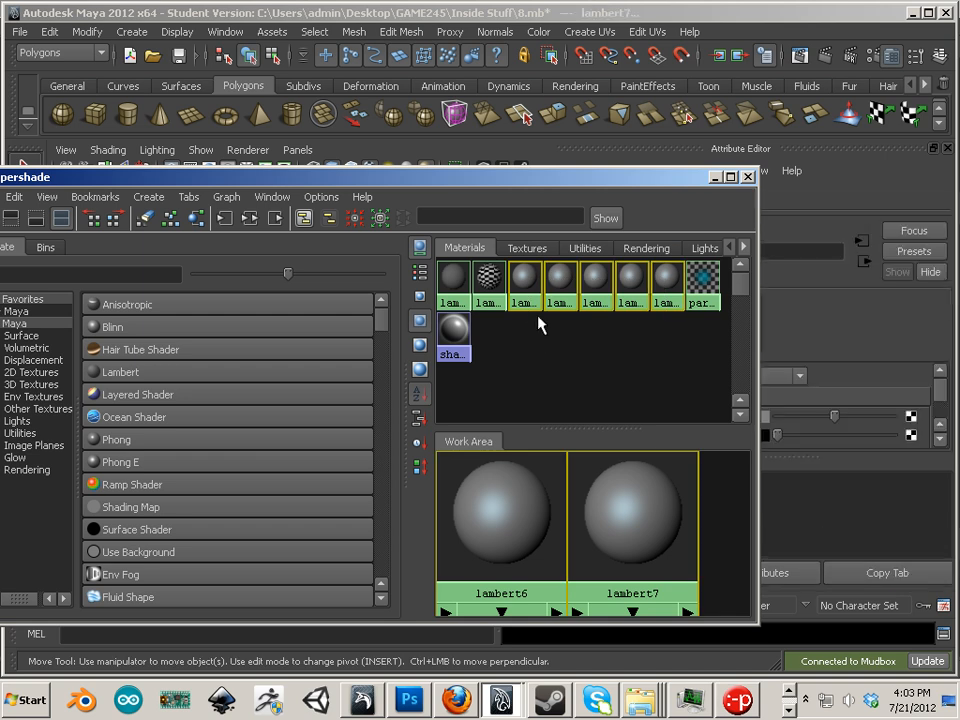
key(Delete)
Step: Bring the whole Hypershade window into view and create a new Lambert material
drag(510, 178, 843, 412)
drag(720, 413, 434, 126)
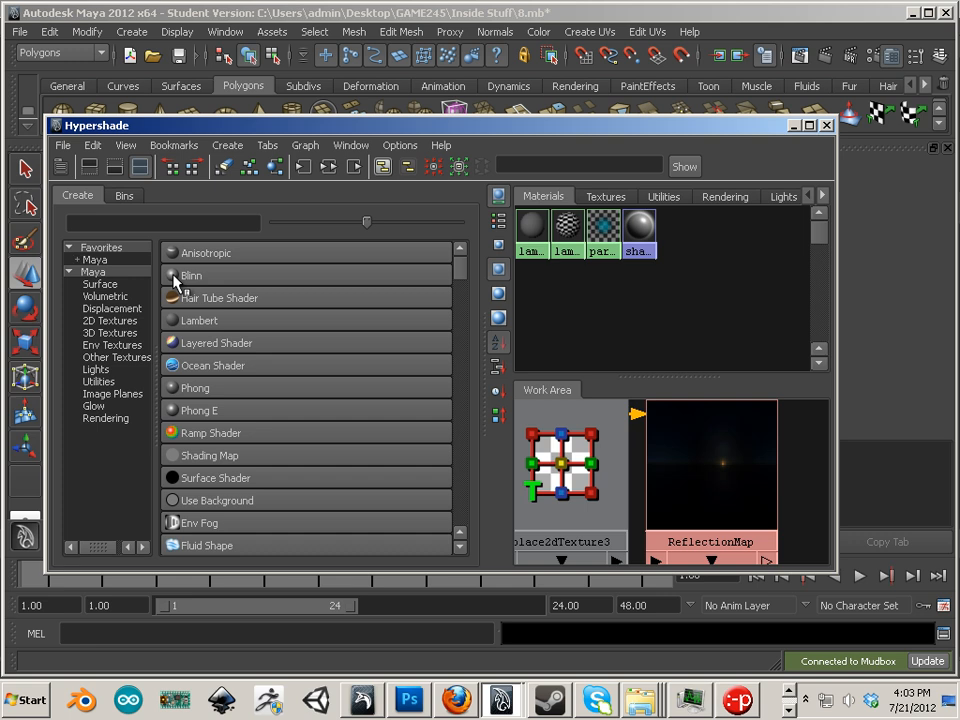
click(178, 320)
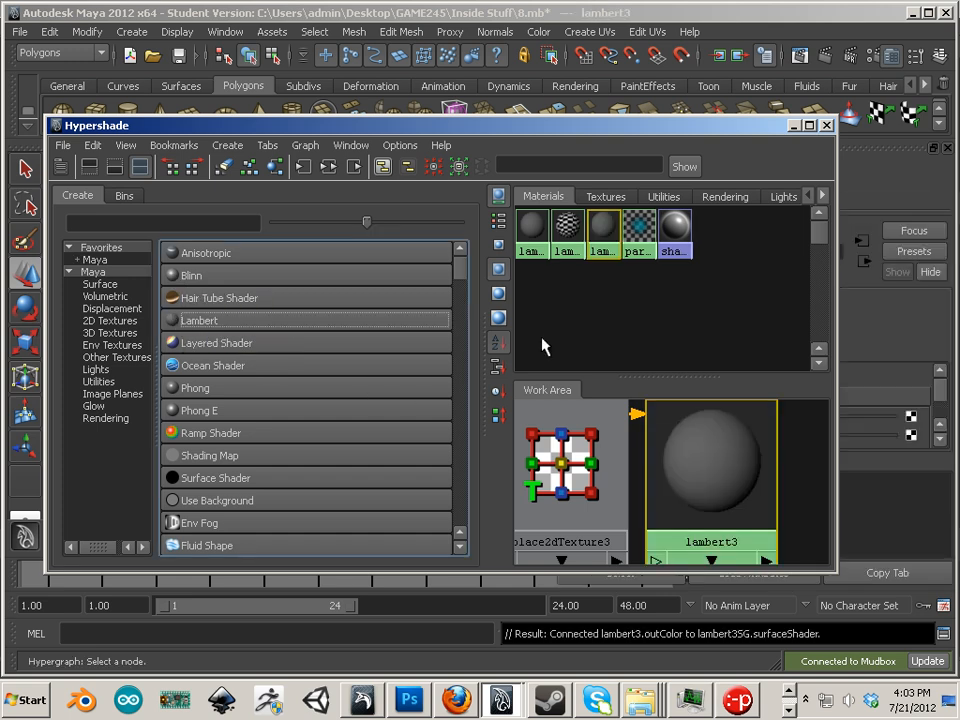
Step: Connect the steel_1 texture to the color input of the new Lambert material and move its node beside the material
click(606, 197)
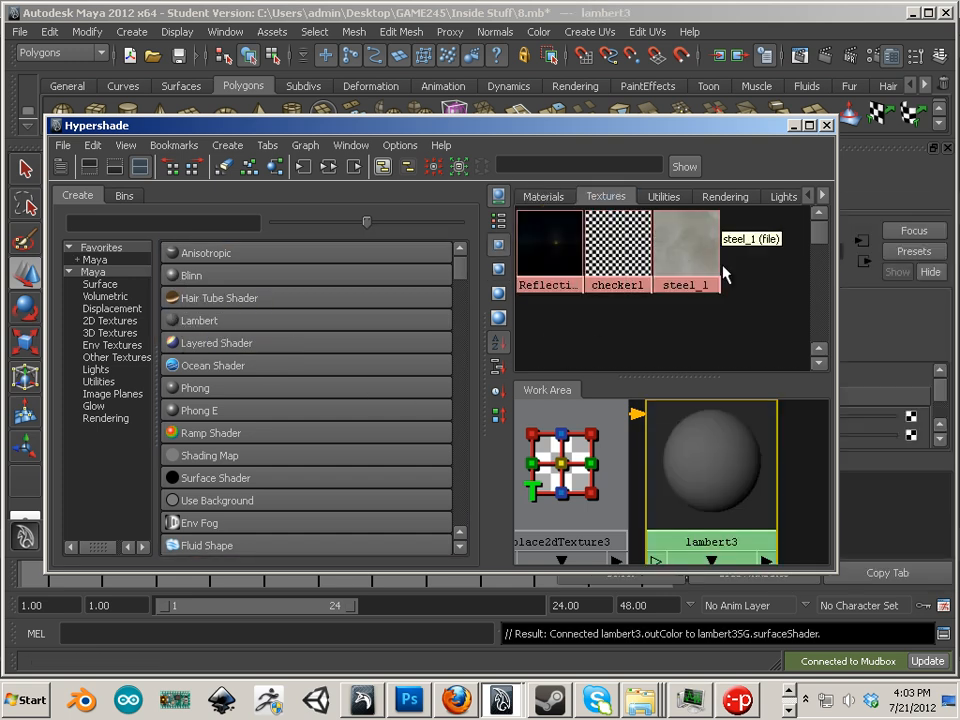
middle_drag(718, 272, 724, 484)
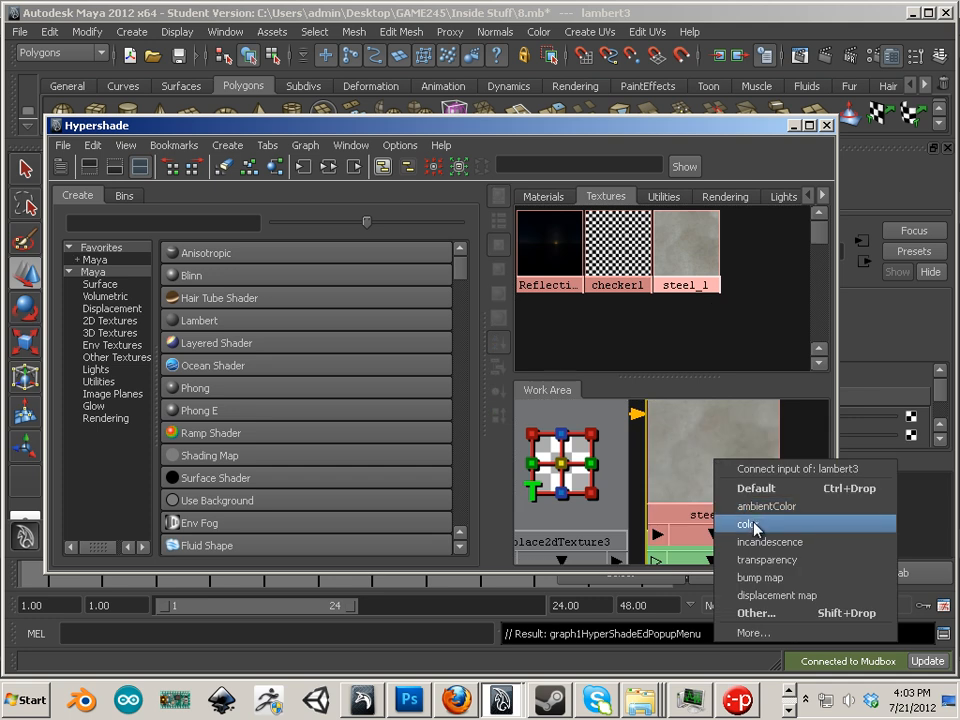
click(754, 523)
drag(716, 487, 797, 506)
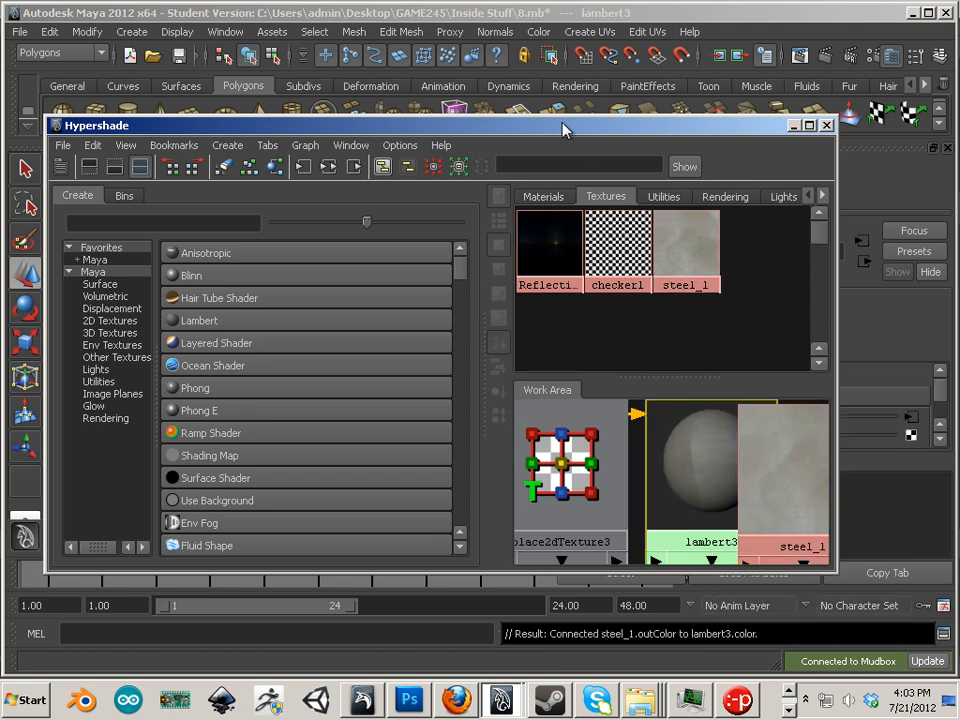
Step: Close Hypershade and assign the lambert3 material to the square plane
click(827, 125)
middle_drag(732, 323, 360, 295)
click(505, 87)
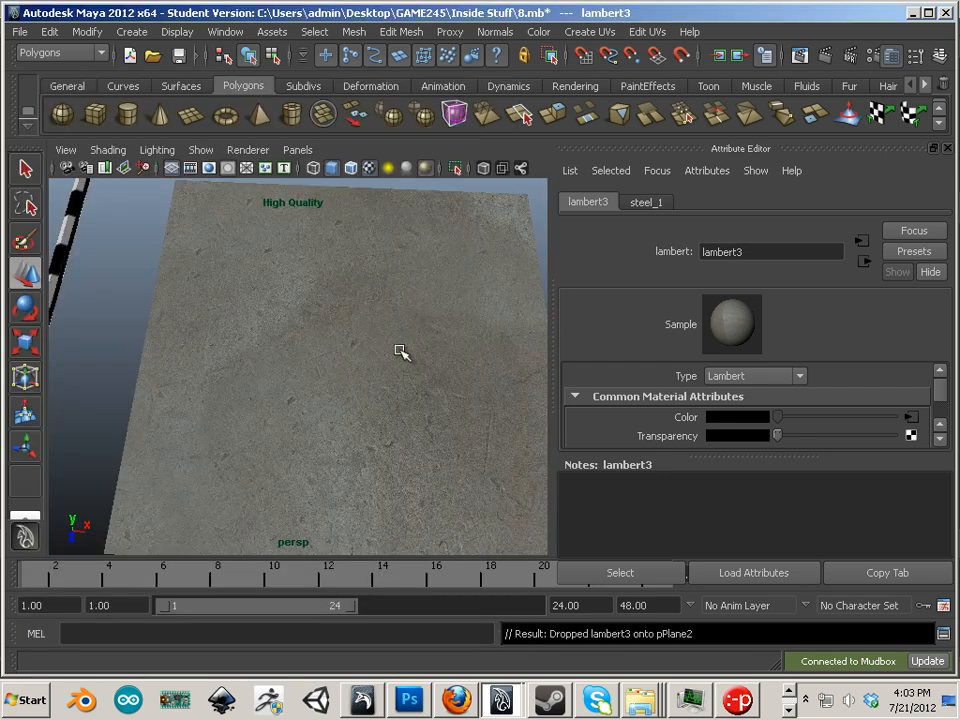
Step: Assign the lambert3 material to the two narrow bars beside the plane
alt+right_drag(401, 351, 302, 341)
alt+drag(335, 325, 290, 298)
alt+right_drag(290, 298, 334, 312)
middle_drag(731, 323, 150, 290)
alt+drag(150, 290, 255, 283)
alt+right_drag(255, 283, 290, 290)
alt+middle_drag(290, 290, 324, 296)
alt+right_drag(324, 296, 220, 290)
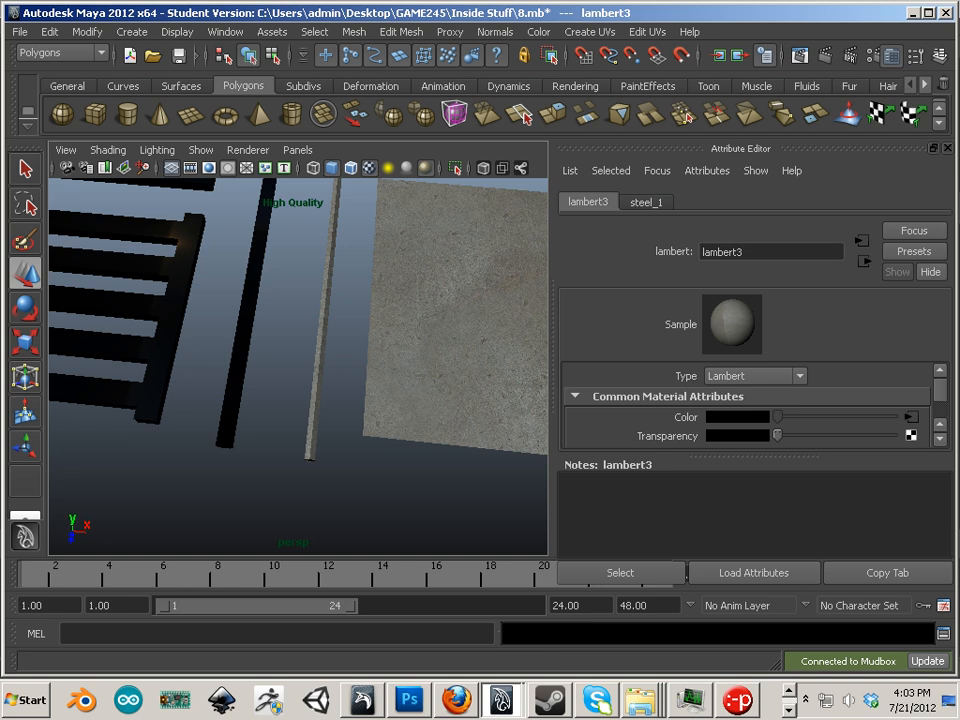
middle_drag(731, 323, 336, 330)
click(280, 312)
alt+right_drag(336, 330, 366, 329)
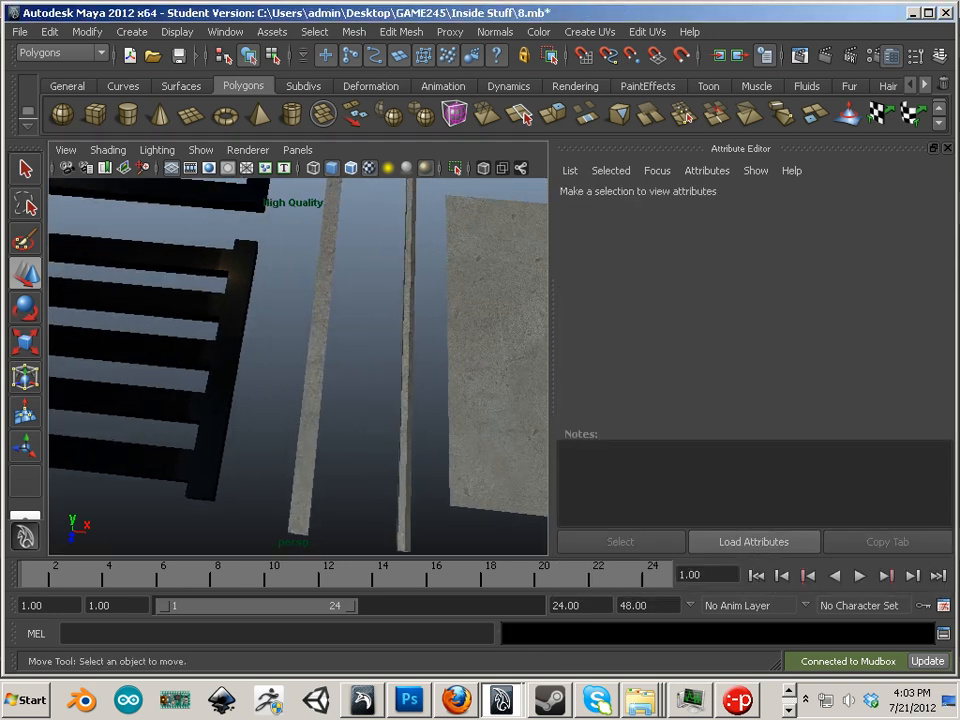
Step: Assign the lambert3 material to the two slatted panels next to the narrow bars
middle_drag(955, 385, 441, 386)
middle_drag(237, 348, 236, 350)
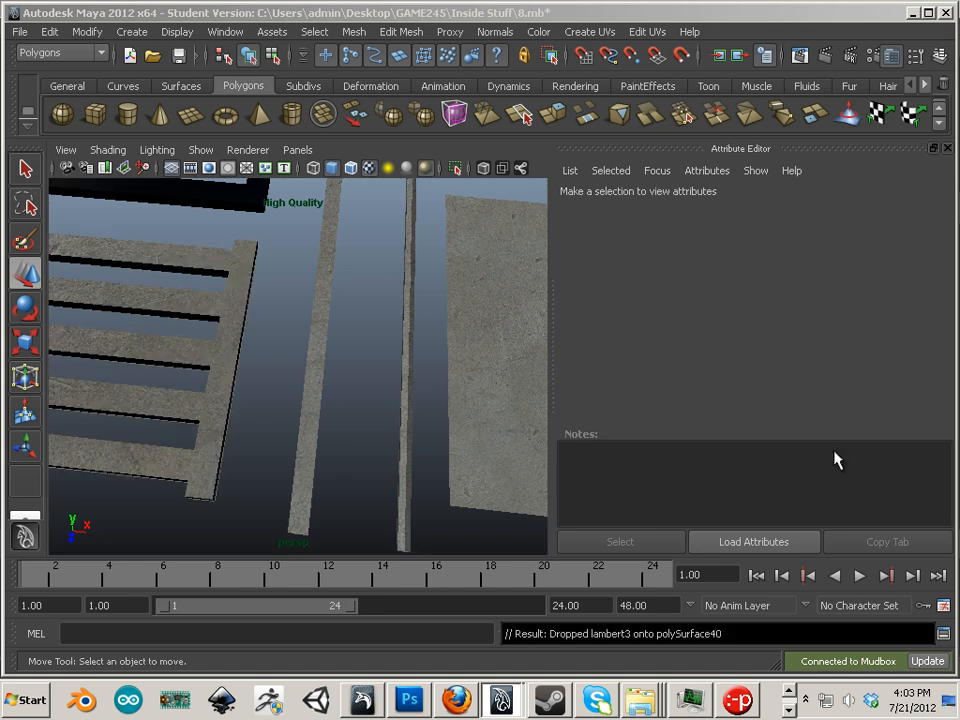
middle_drag(955, 271, 372, 199)
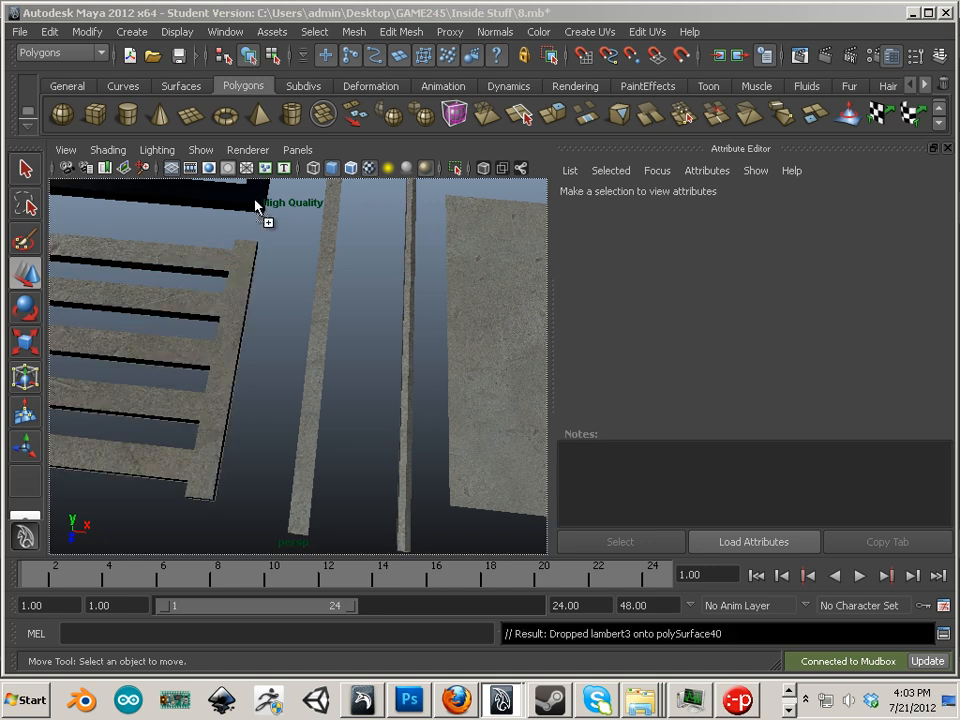
middle_drag(255, 206, 276, 315)
Step: Examine the steel texture on the slatted panels from several angles and at close range
alt+drag(250, 288, 281, 264)
alt+right_drag(281, 264, 351, 284)
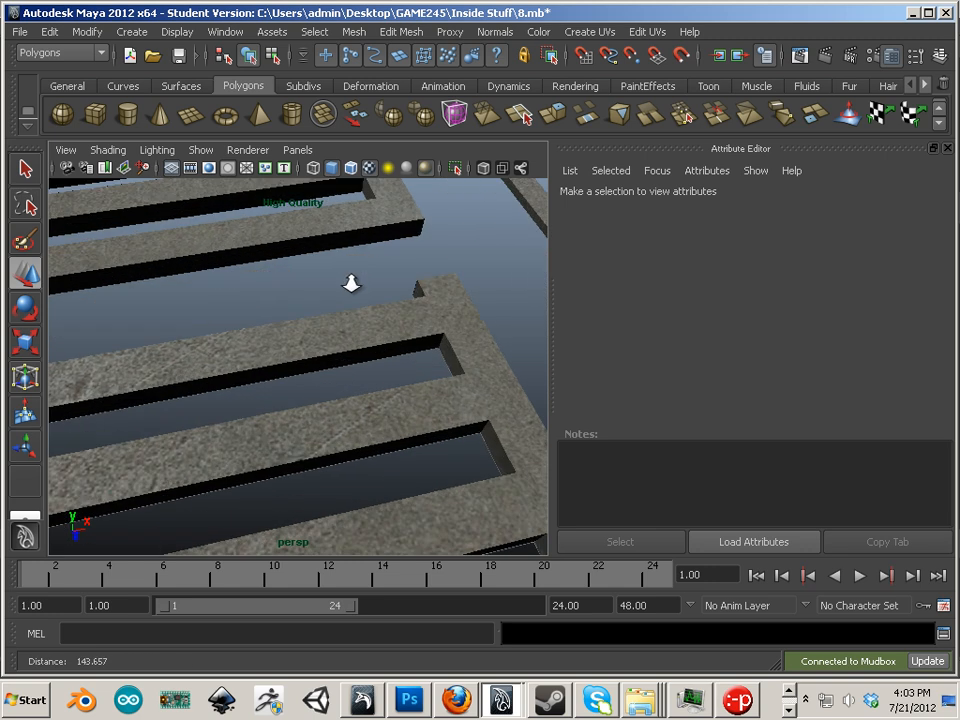
alt+middle_drag(364, 285, 349, 272)
alt+right_drag(349, 272, 238, 265)
alt+middle_drag(238, 265, 243, 259)
alt+drag(243, 259, 336, 253)
mouse_move(336, 253)
alt+right_down()
mouse_move(484, 288)
mouse_move(340, 266)
alt+right_up()
alt+drag(340, 266, 388, 260)
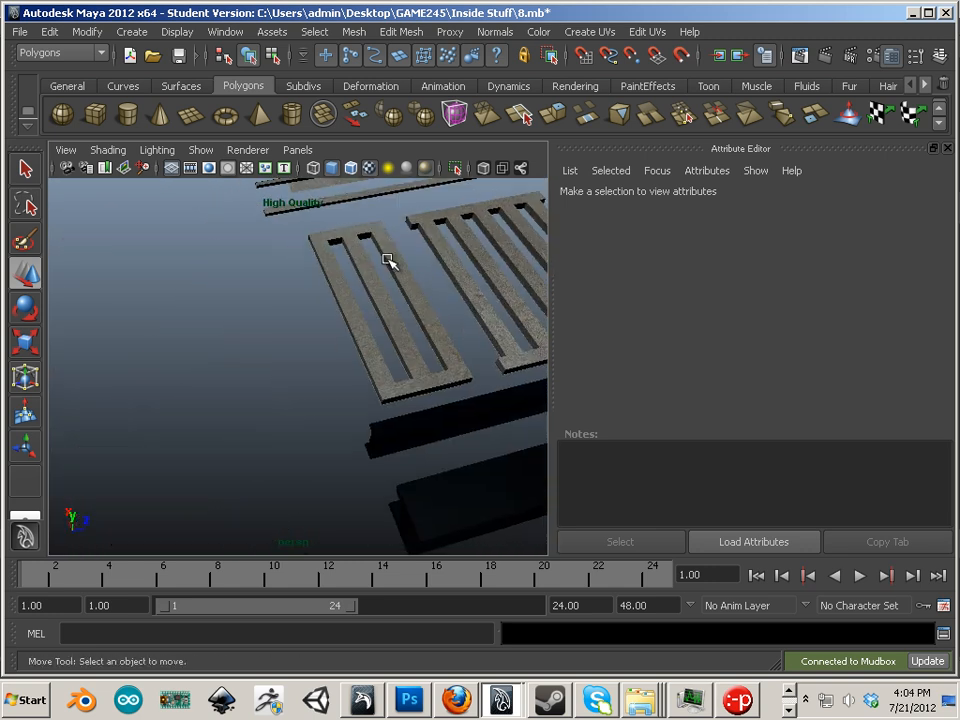
alt+middle_drag(388, 260, 304, 279)
alt+right_drag(304, 279, 407, 294)
alt+middle_drag(407, 294, 380, 315)
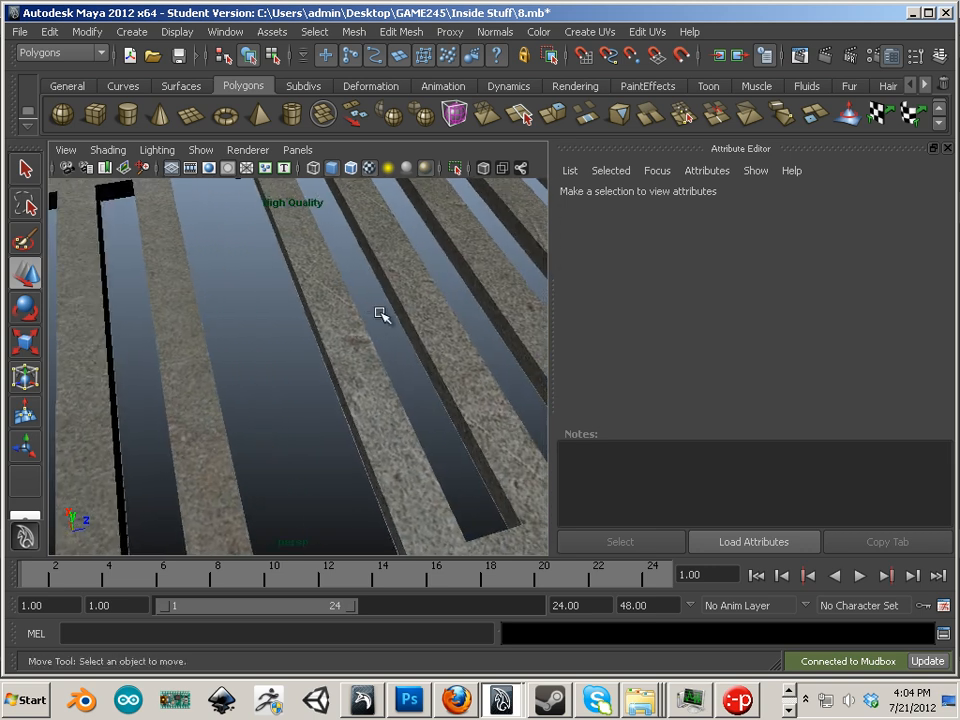
alt+right_drag(380, 315, 407, 317)
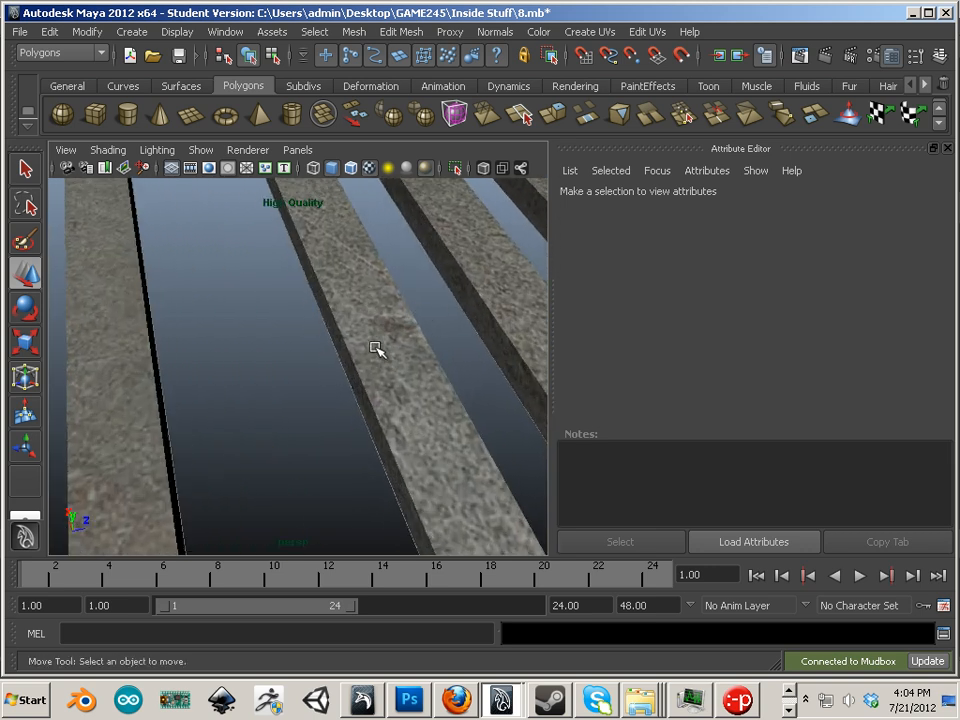
alt+right_drag(371, 332, 236, 306)
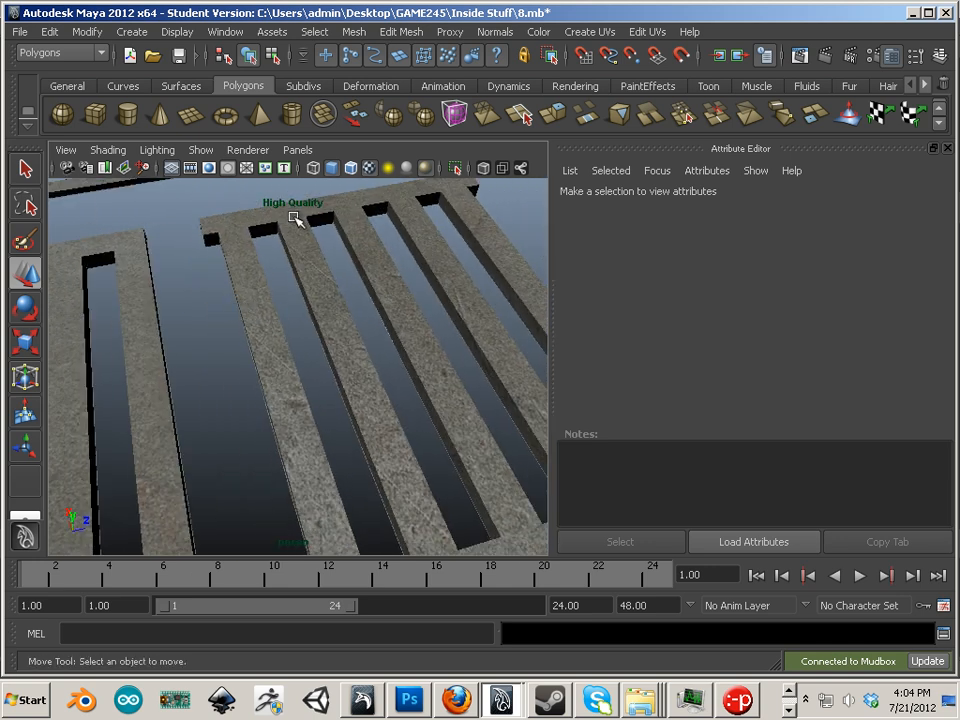
Step: Select the wider slatted panel and open the UV Texture Editor for it
click(248, 150)
click(262, 188)
click(324, 272)
click(225, 31)
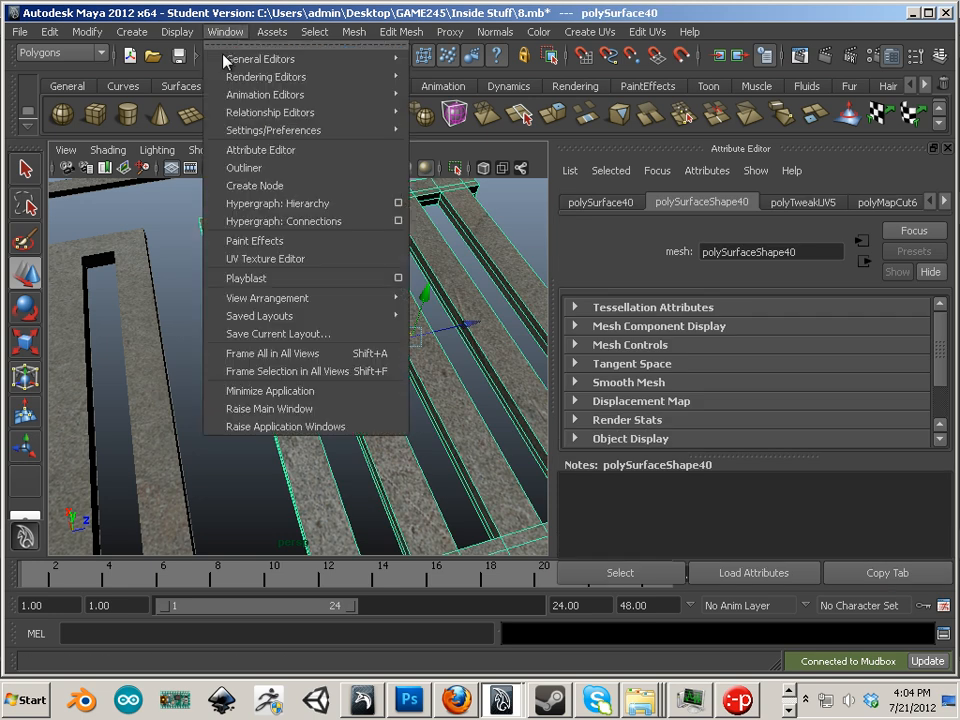
click(276, 260)
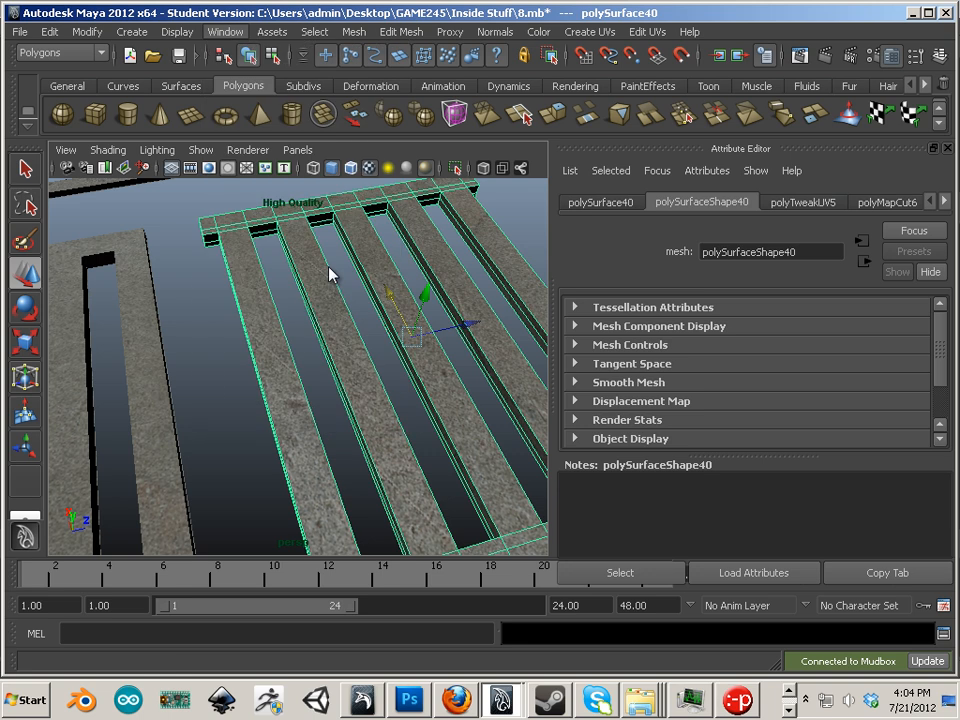
Step: Select all UVs of the slatted panel and scale them up uniformly beyond the 0 to 1 texture square
alt+middle_drag(479, 414, 479, 252)
alt+right_drag(490, 262, 551, 279)
alt+middle_drag(550, 287, 521, 409)
alt+right_drag(516, 400, 384, 411)
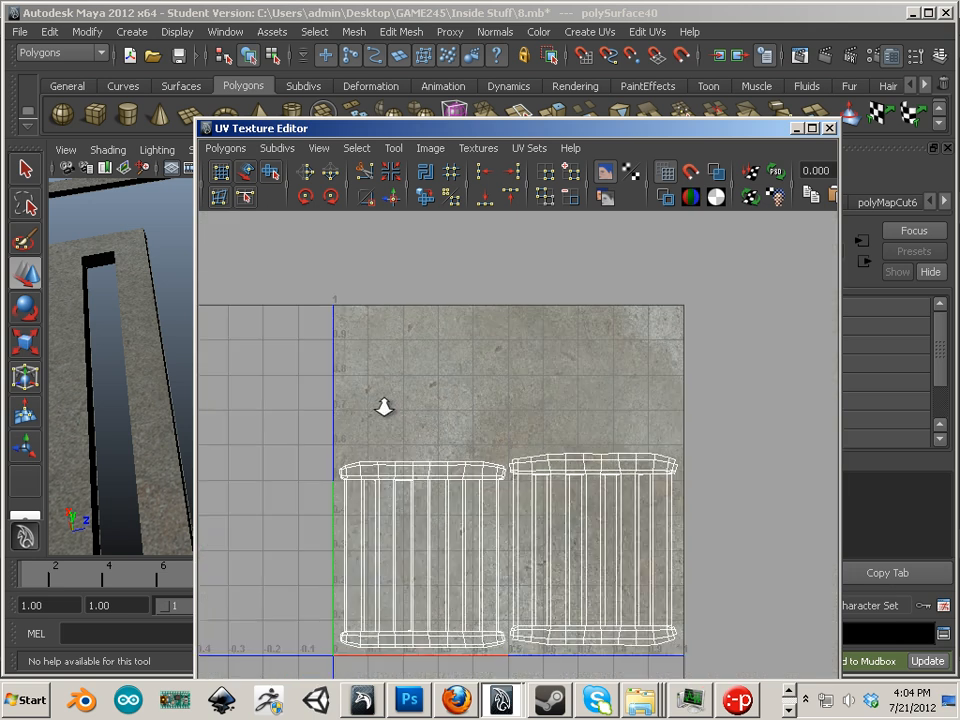
right_drag(416, 498, 503, 484)
drag(311, 414, 767, 645)
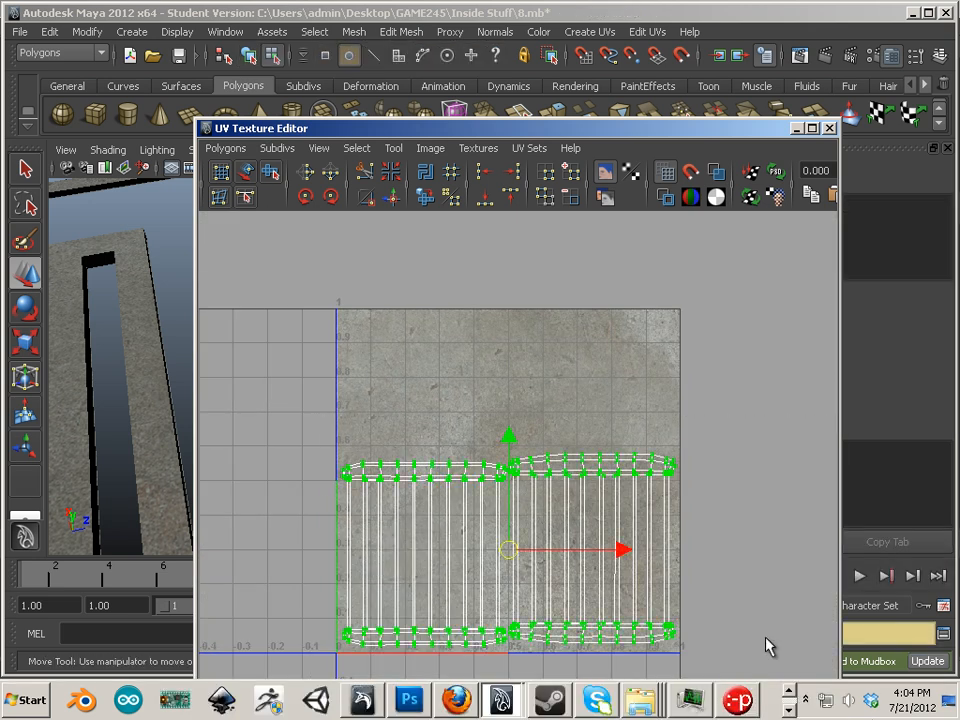
key(r)
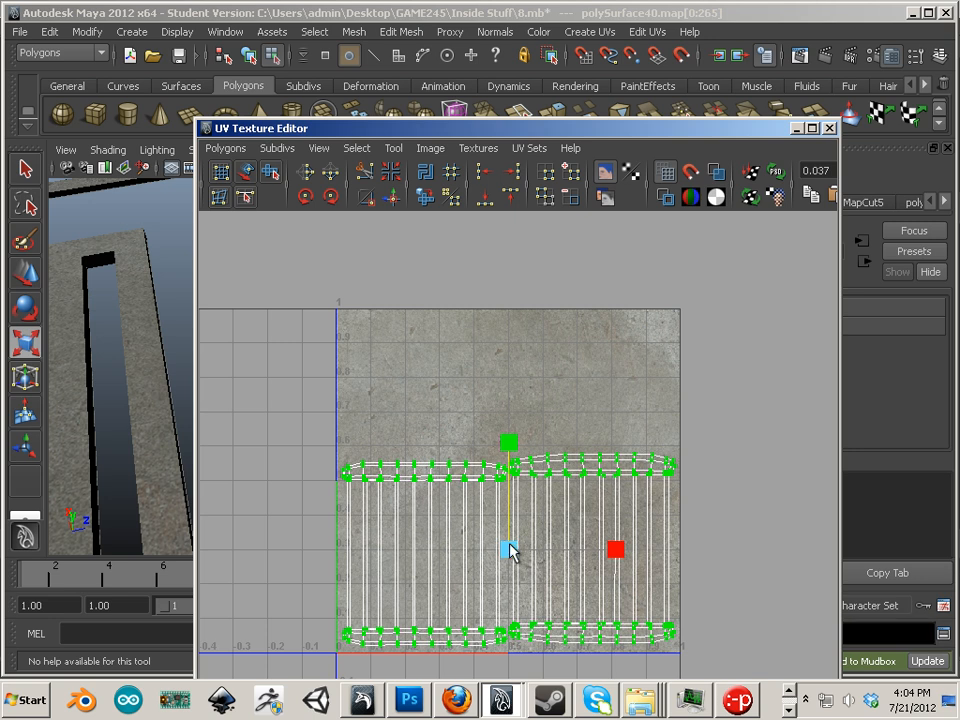
drag(514, 555, 614, 565)
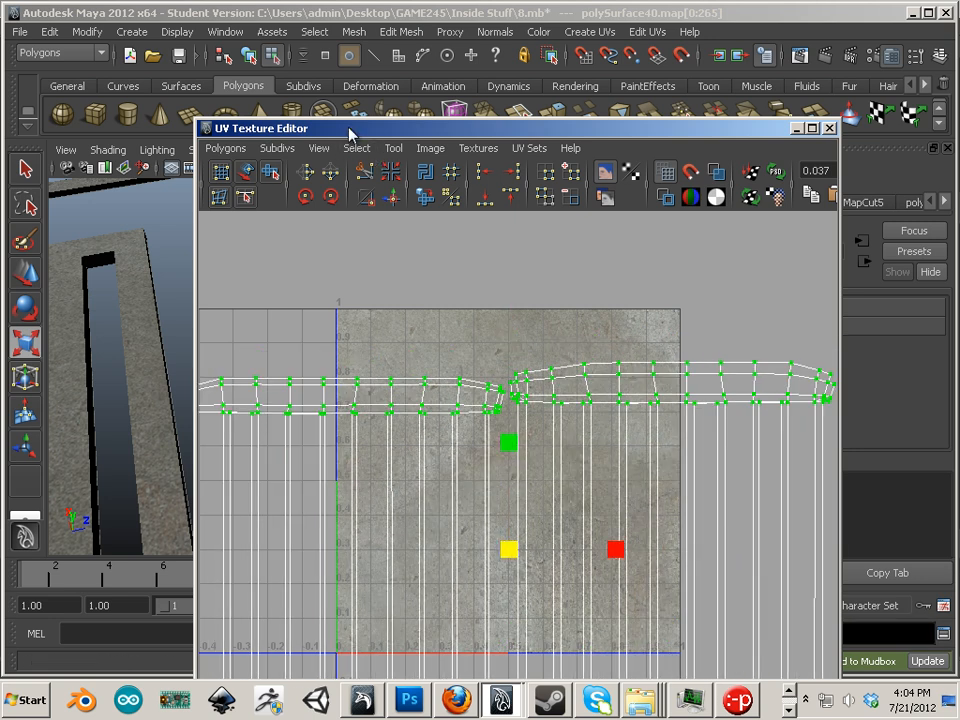
Step: Move the UV Texture Editor clear of the model view and scale the panel's UVs up further
drag(349, 133, 664, 173)
alt+right_drag(252, 343, 306, 362)
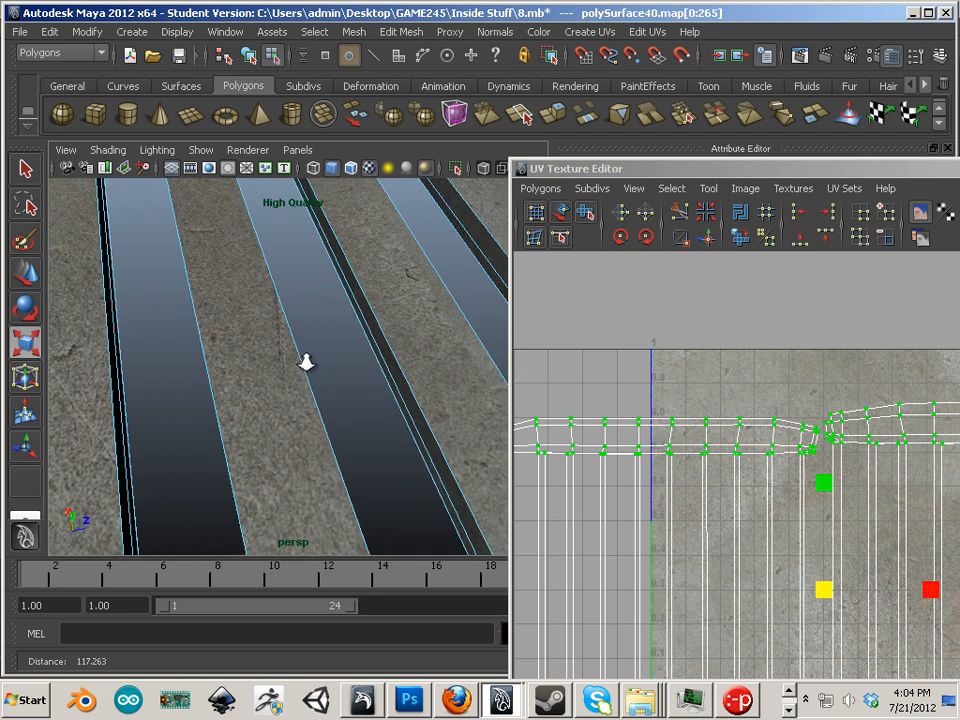
click(826, 592)
drag(826, 597, 940, 602)
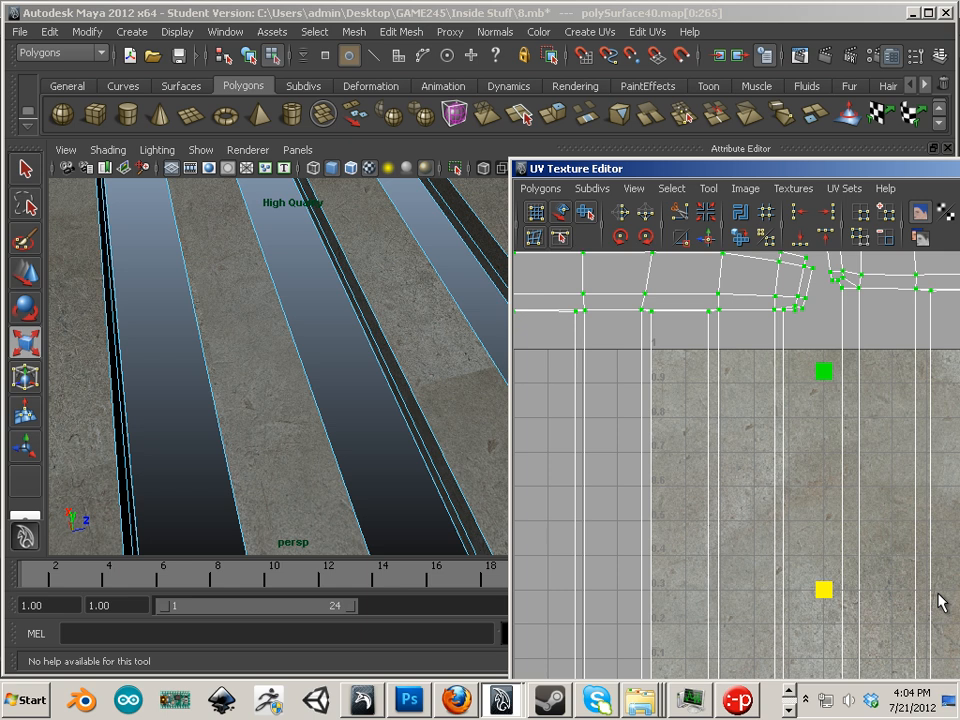
Step: Inspect the texture tiling along the slats and undo both UV scalings
alt+drag(395, 415, 228, 402)
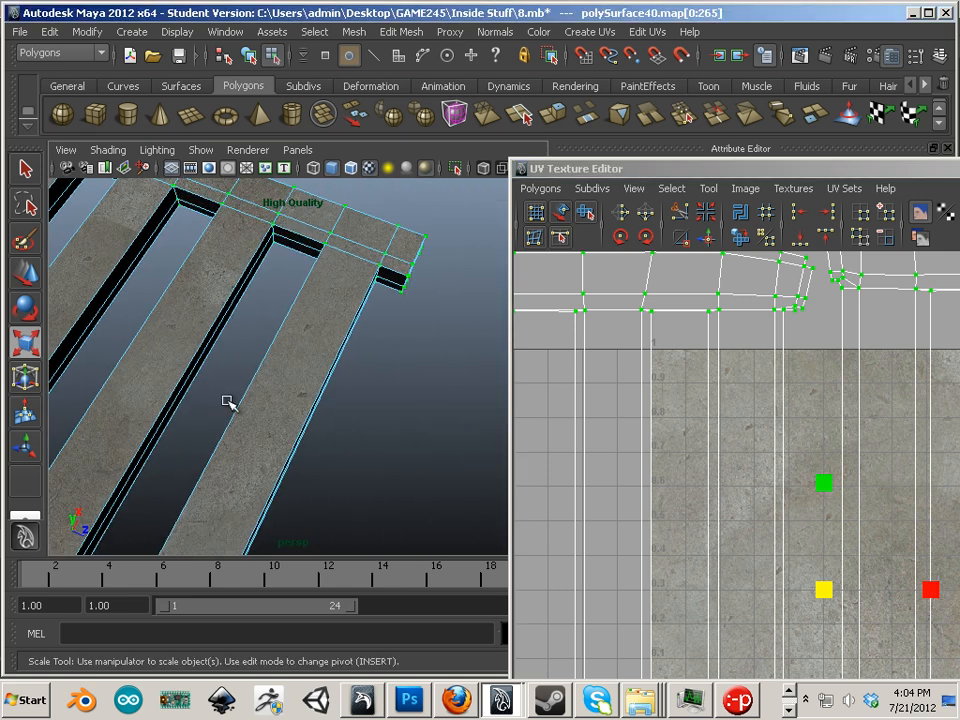
alt+right_drag(228, 402, 335, 402)
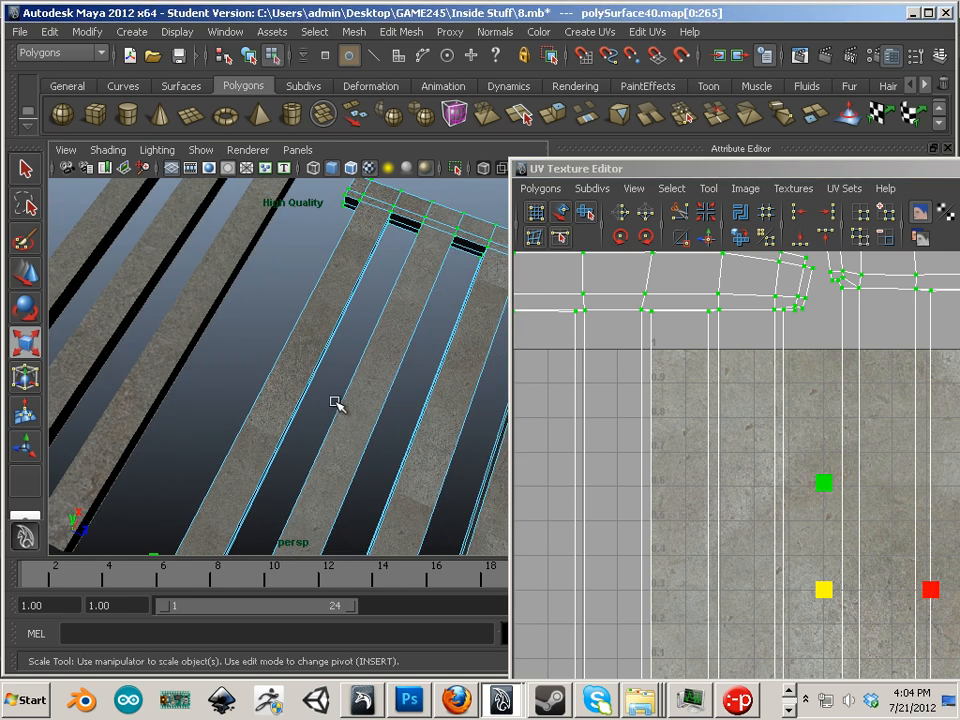
alt+middle_drag(195, 365, 261, 375)
alt+right_drag(261, 375, 321, 388)
alt+middle_drag(412, 415, 299, 391)
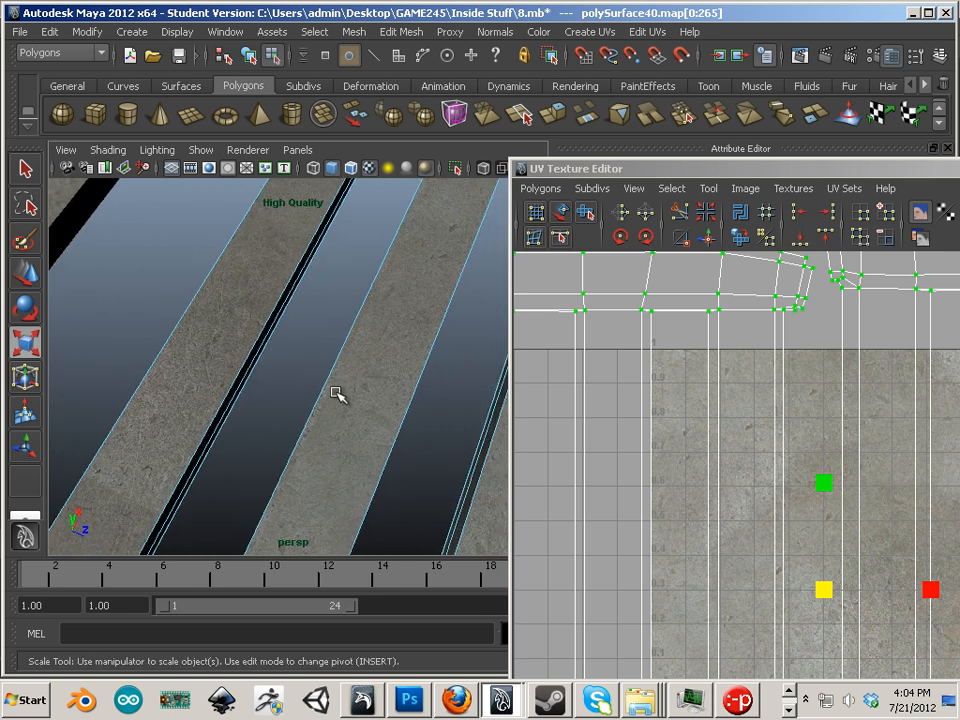
key(ctrl+z)
key(ctrl+z)
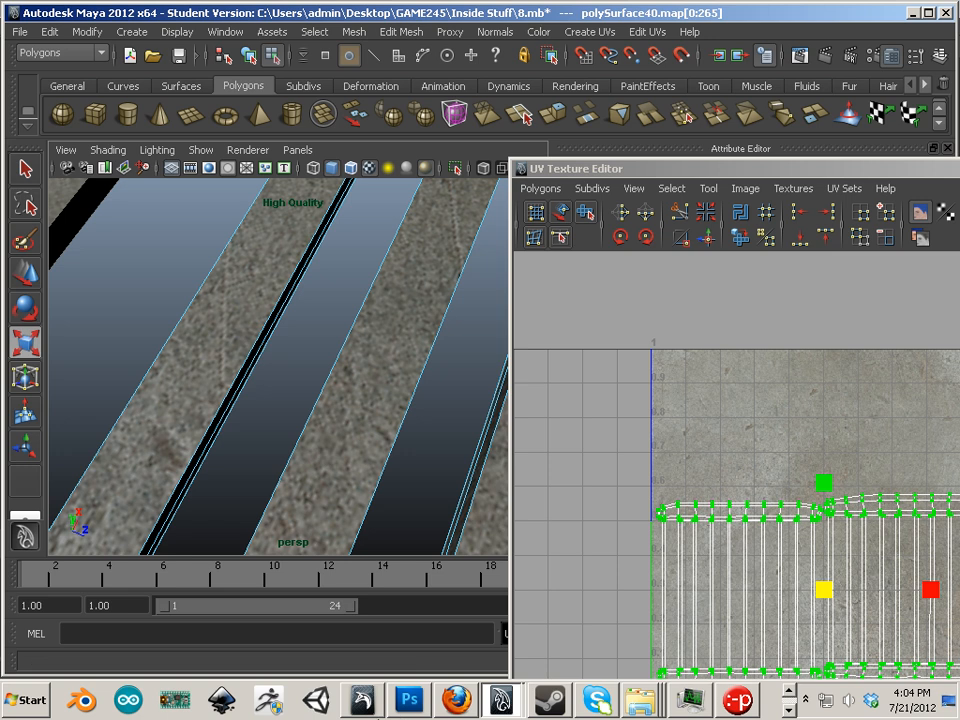
Step: Switch to Mudbox and repaint the whole plane using a smaller Projection brush with stamp randomization enabled
click(369, 696)
alt+middle_drag(396, 346, 386, 384)
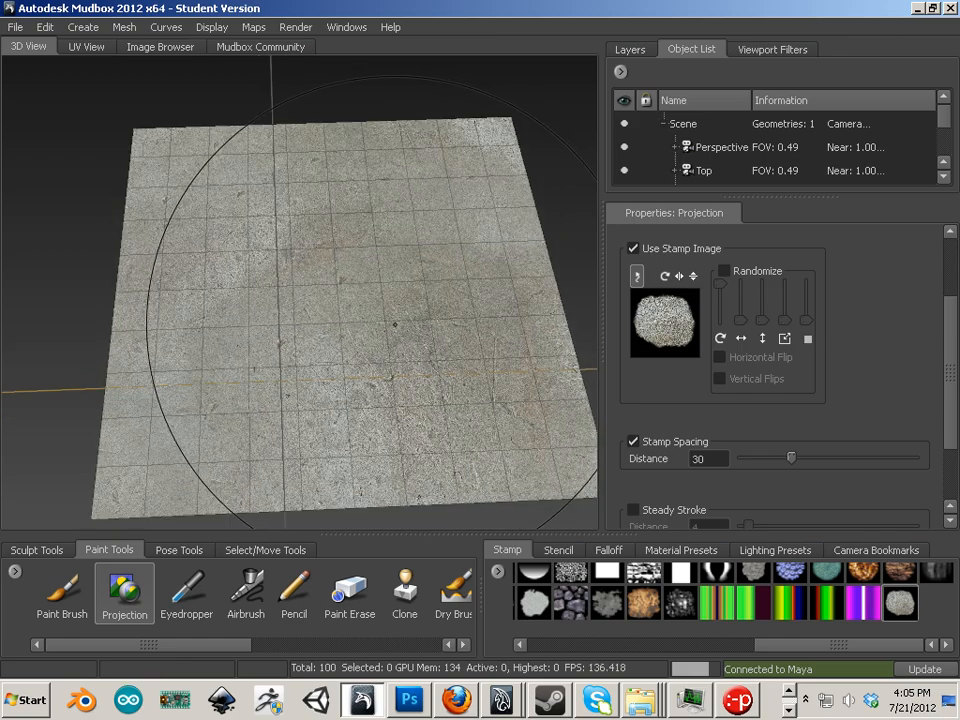
key(b)
drag(395, 325, 260, 325)
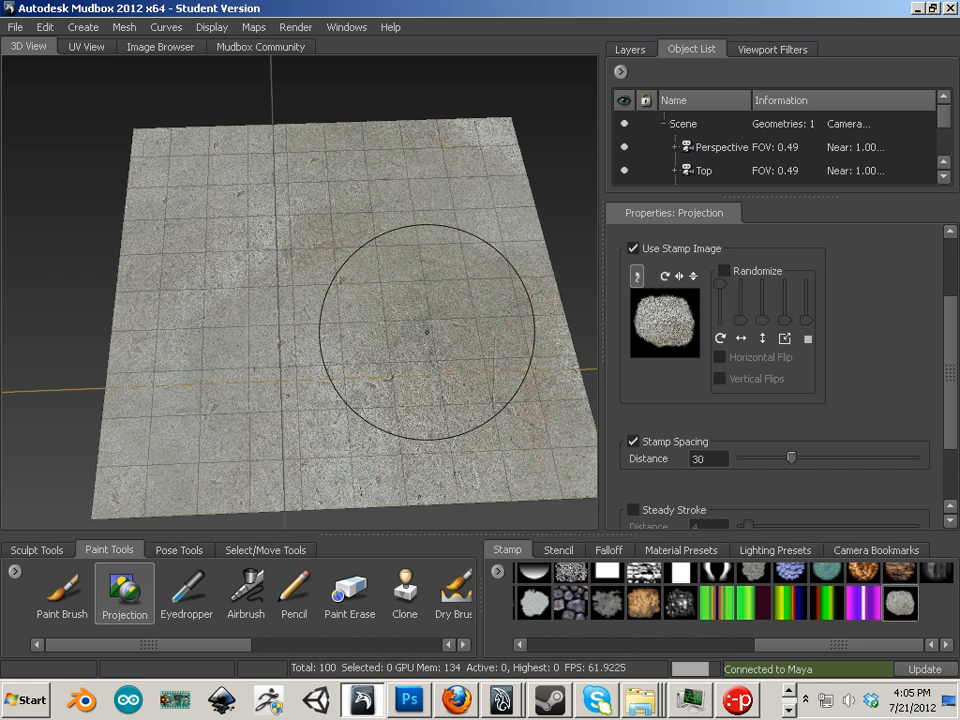
click(724, 271)
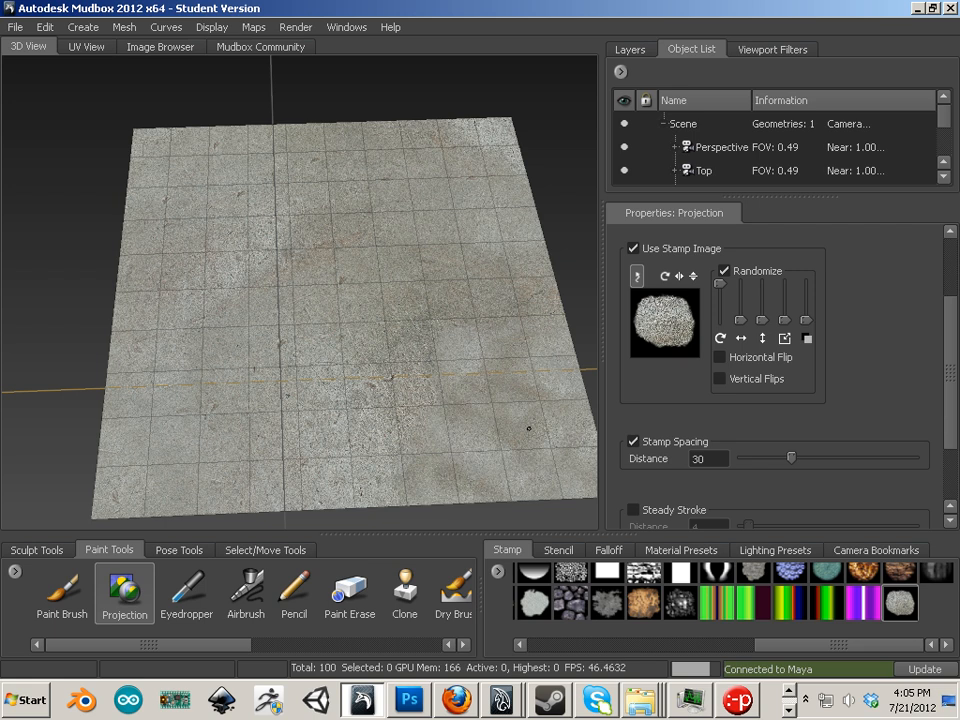
mouse_move(414, 352)
mouse_down()
mouse_move(420, 467)
mouse_move(482, 484)
mouse_move(466, 358)
mouse_move(517, 313)
mouse_move(459, 317)
mouse_move(341, 411)
mouse_move(403, 514)
mouse_move(324, 487)
mouse_move(339, 391)
mouse_move(379, 322)
mouse_move(431, 275)
mouse_move(551, 261)
mouse_move(340, 170)
mouse_move(240, 228)
mouse_move(200, 290)
mouse_move(274, 457)
mouse_move(170, 320)
mouse_move(180, 230)
mouse_move(321, 245)
mouse_move(439, 225)
mouse_move(504, 236)
mouse_move(501, 206)
mouse_move(391, 205)
mouse_move(328, 169)
mouse_move(182, 332)
mouse_move(195, 412)
mouse_move(120, 370)
mouse_move(85, 335)
mouse_move(125, 230)
mouse_move(210, 214)
mouse_move(115, 115)
mouse_move(195, 112)
mouse_move(290, 125)
mouse_move(340, 144)
mouse_move(474, 141)
mouse_move(492, 180)
mouse_move(421, 138)
mouse_move(285, 206)
mouse_move(296, 150)
mouse_move(328, 163)
mouse_move(138, 184)
mouse_move(148, 255)
mouse_move(229, 332)
mouse_move(313, 476)
mouse_move(354, 495)
mouse_move(581, 476)
mouse_move(574, 440)
mouse_move(452, 388)
mouse_move(436, 332)
mouse_move(461, 216)
mouse_move(386, 109)
mouse_move(310, 98)
mouse_move(234, 141)
mouse_move(140, 246)
mouse_move(146, 492)
mouse_move(272, 494)
mouse_up()
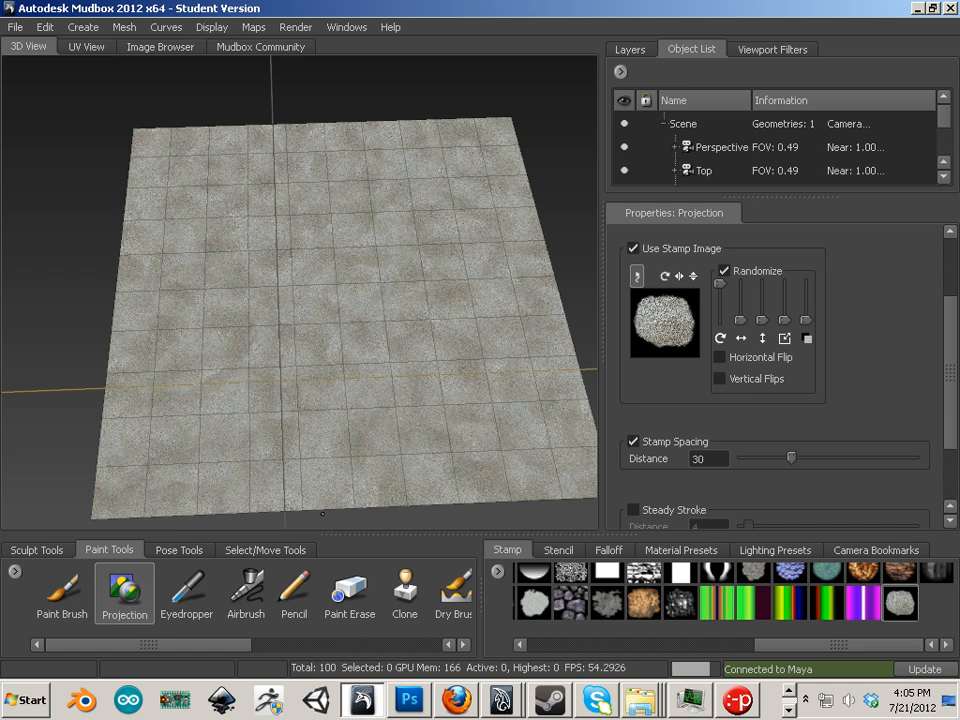
Step: Send the repainted plane to Maya by updating the current scene
click(6, 27)
mouse_move(60, 118)
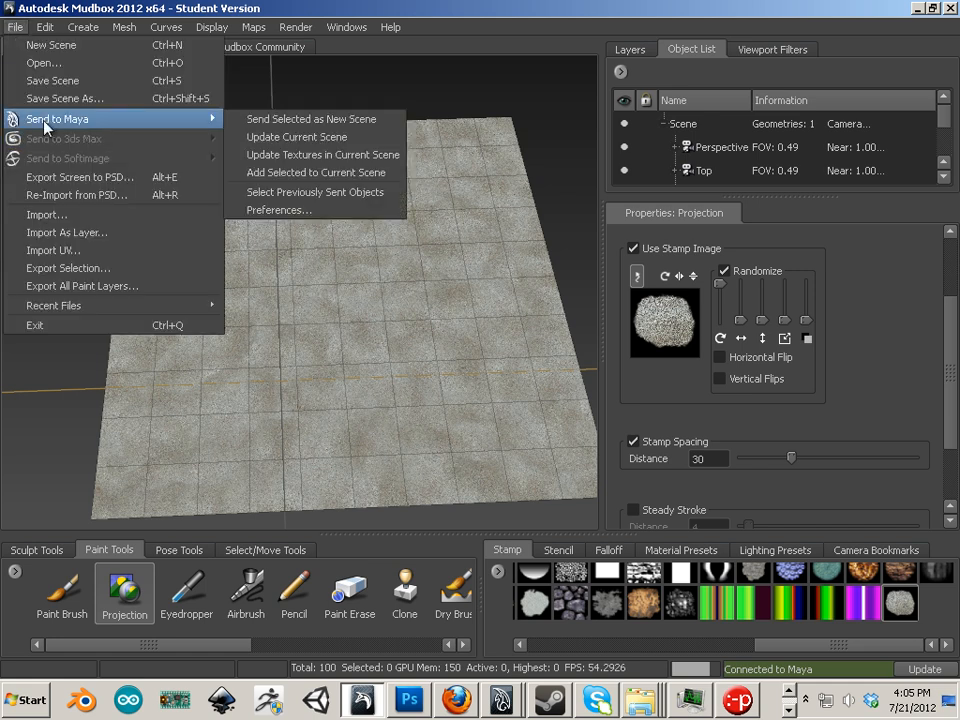
click(308, 139)
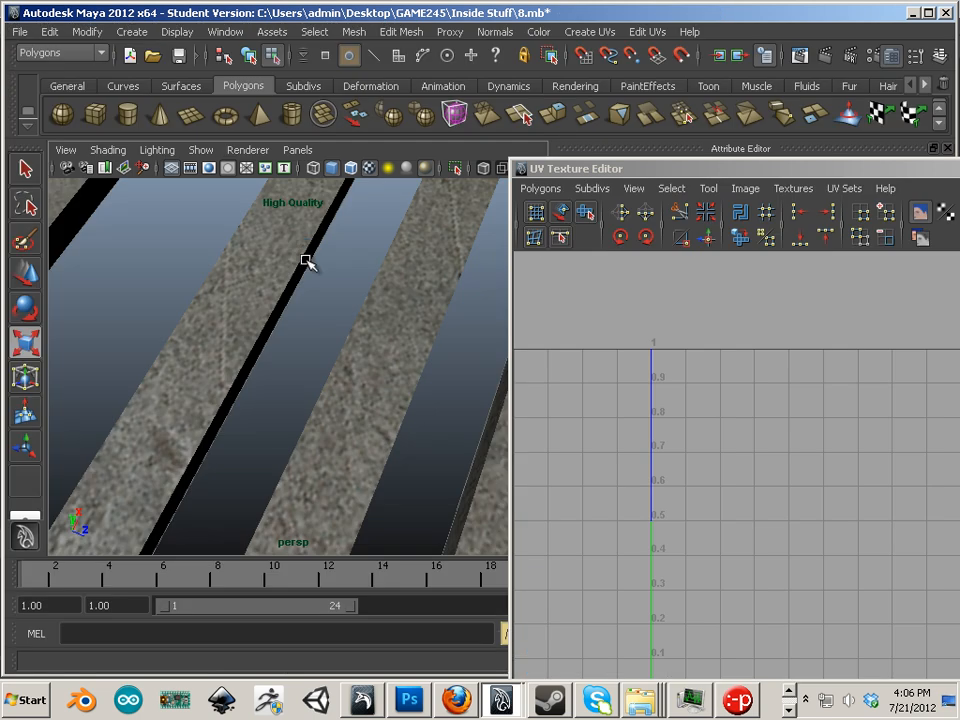
Step: Locate the repainted plane in the Maya scene and select the narrow bar nearest to it
scroll(321, 288, down, 10)
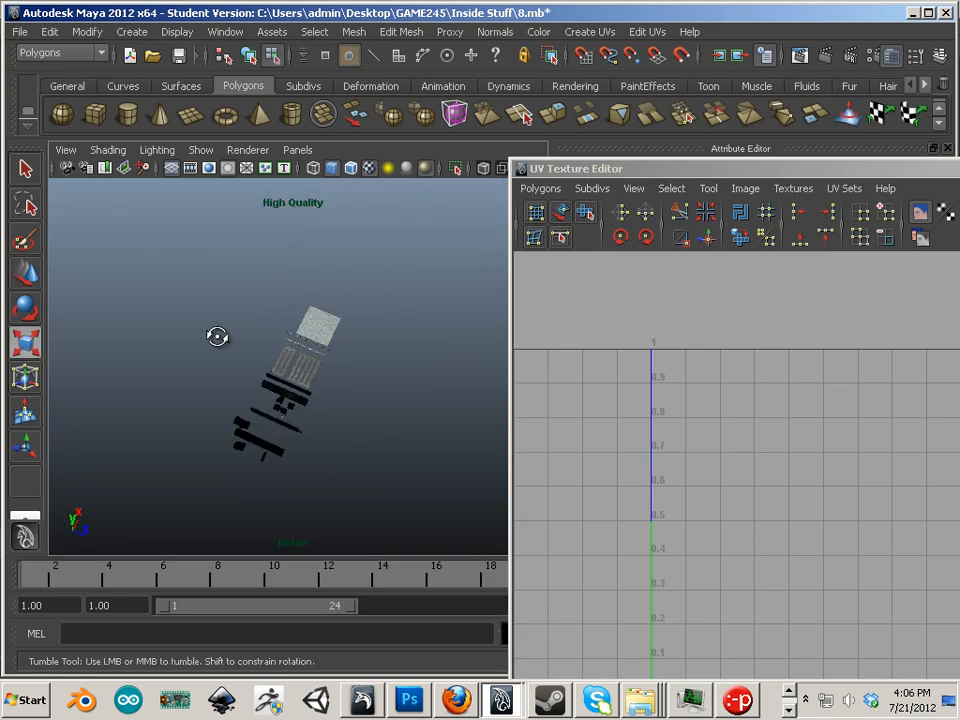
alt+drag(221, 336, 285, 358)
scroll(375, 401, up, 10)
alt+middle_drag(403, 403, 315, 373)
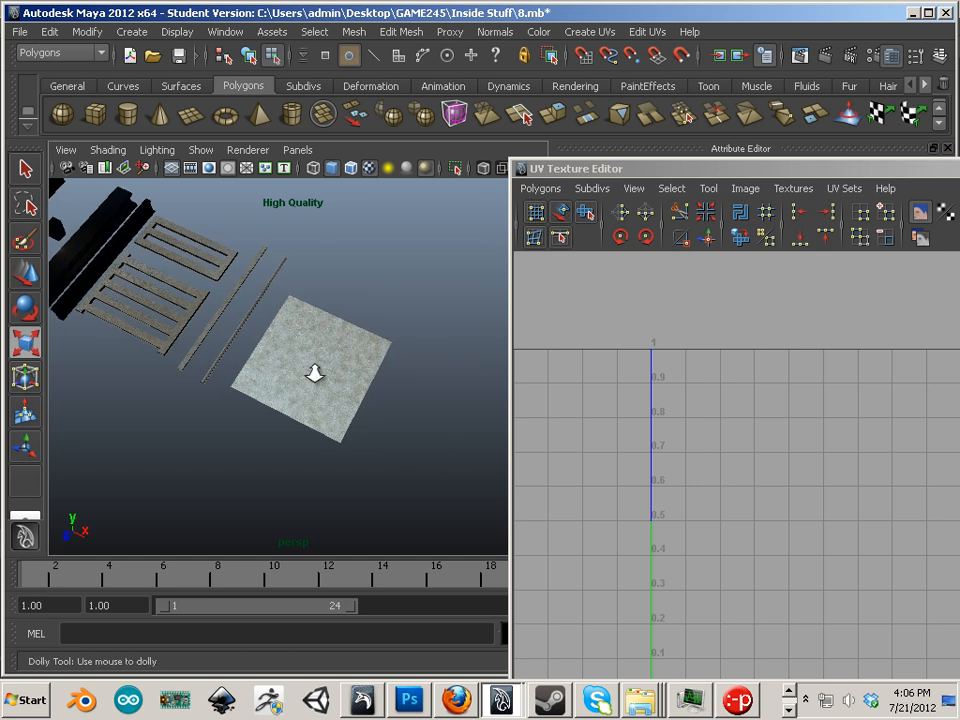
alt+right_drag(315, 373, 527, 465)
alt+right_drag(326, 384, 283, 360)
alt+drag(281, 360, 222, 328)
click(223, 329)
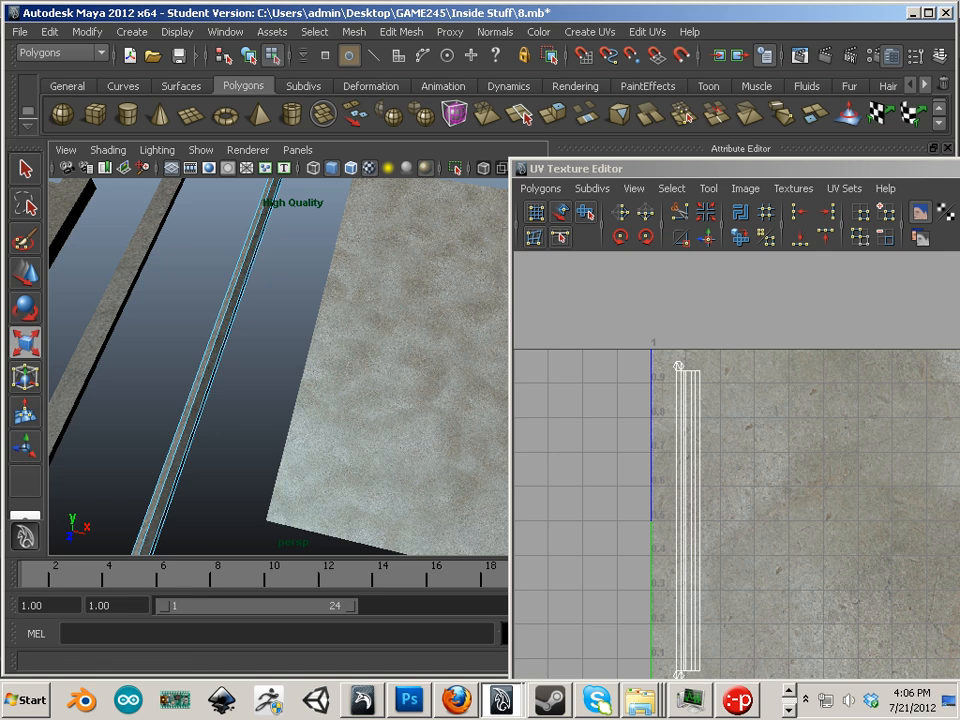
right_drag(604, 386, 660, 386)
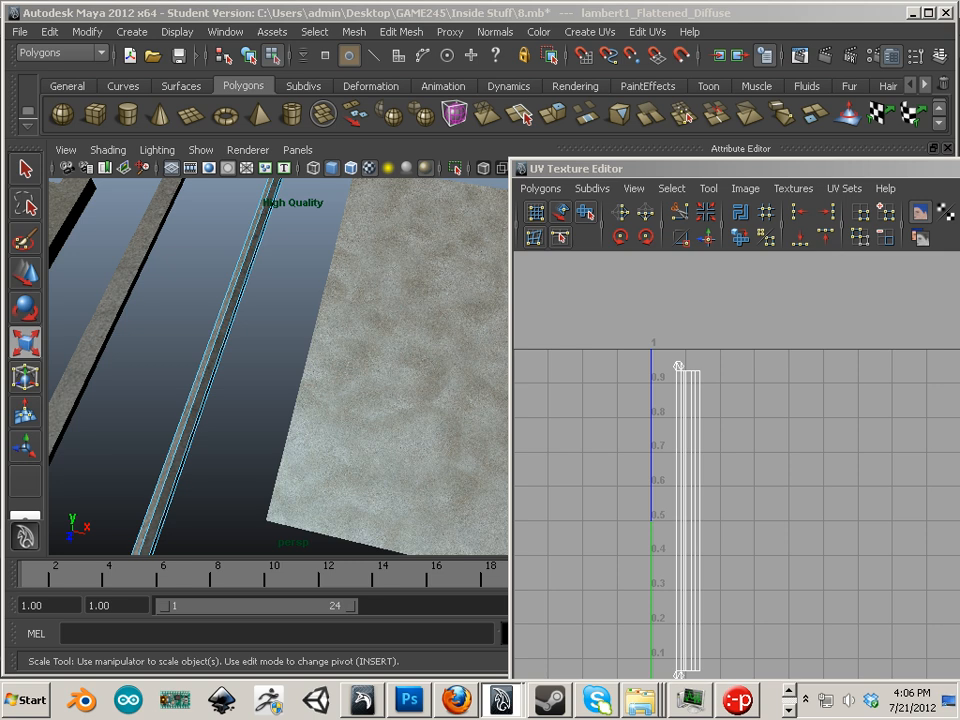
drag(643, 257, 393, 327)
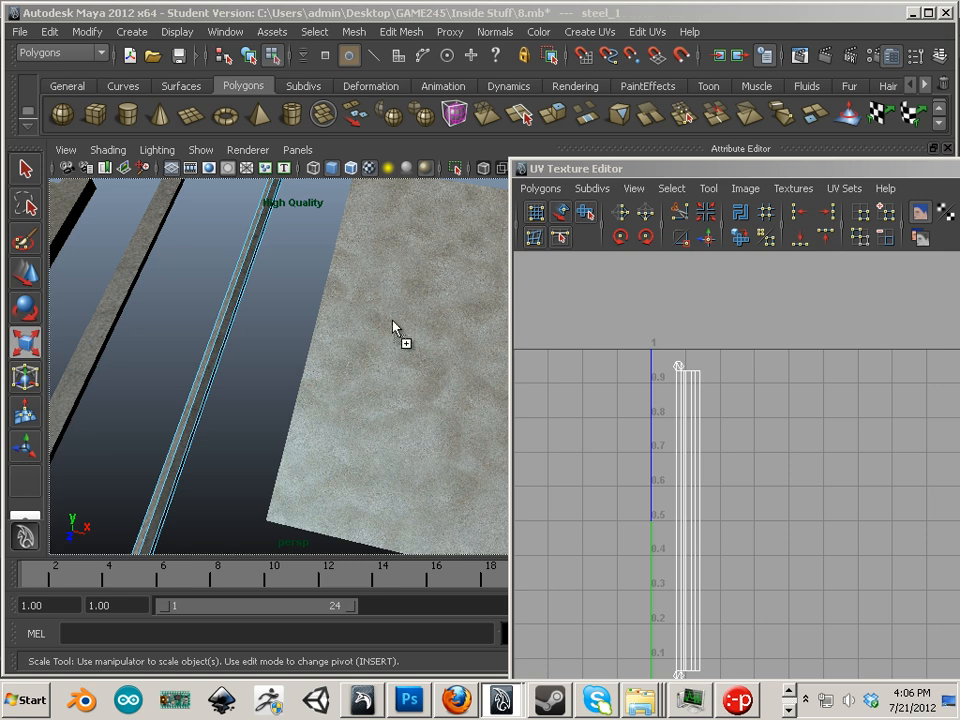
drag(228, 318, 226, 319)
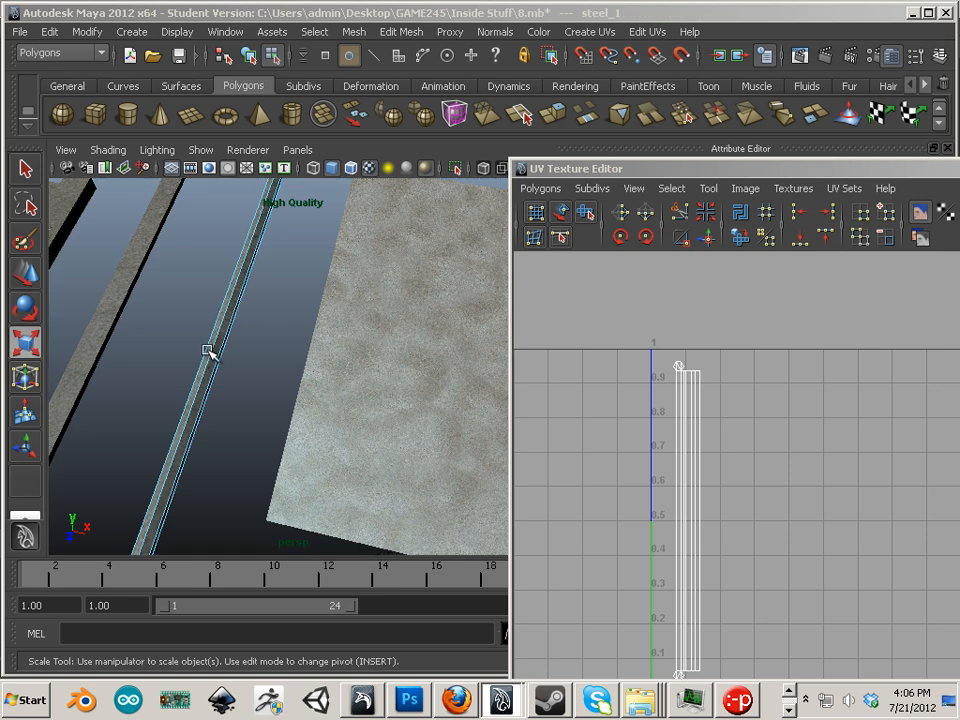
click(214, 350)
right_drag(217, 344, 229, 381)
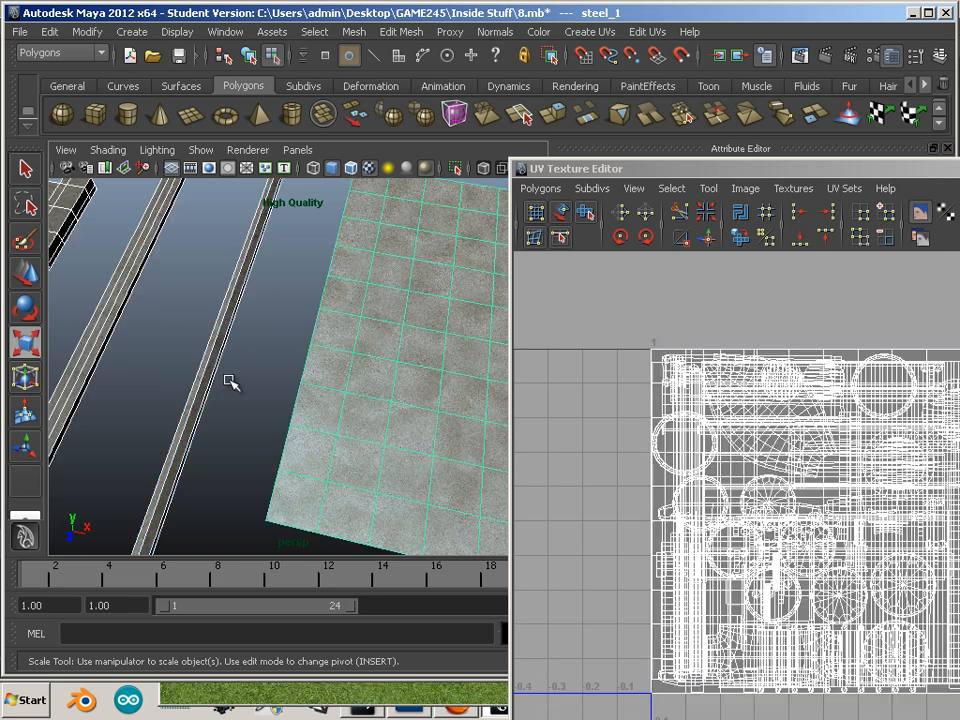
Step: Select the repainted plane, move the UV Texture Editor aside and show the plane's lambert4 material attributes
right_drag(370, 366, 437, 354)
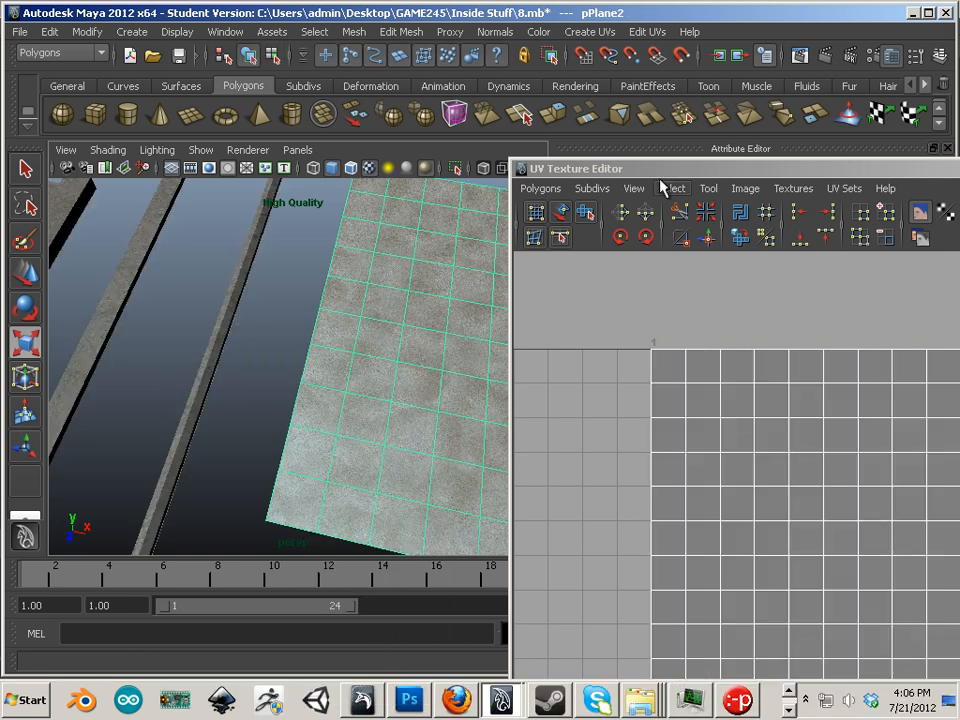
drag(648, 166, 912, 472)
click(943, 202)
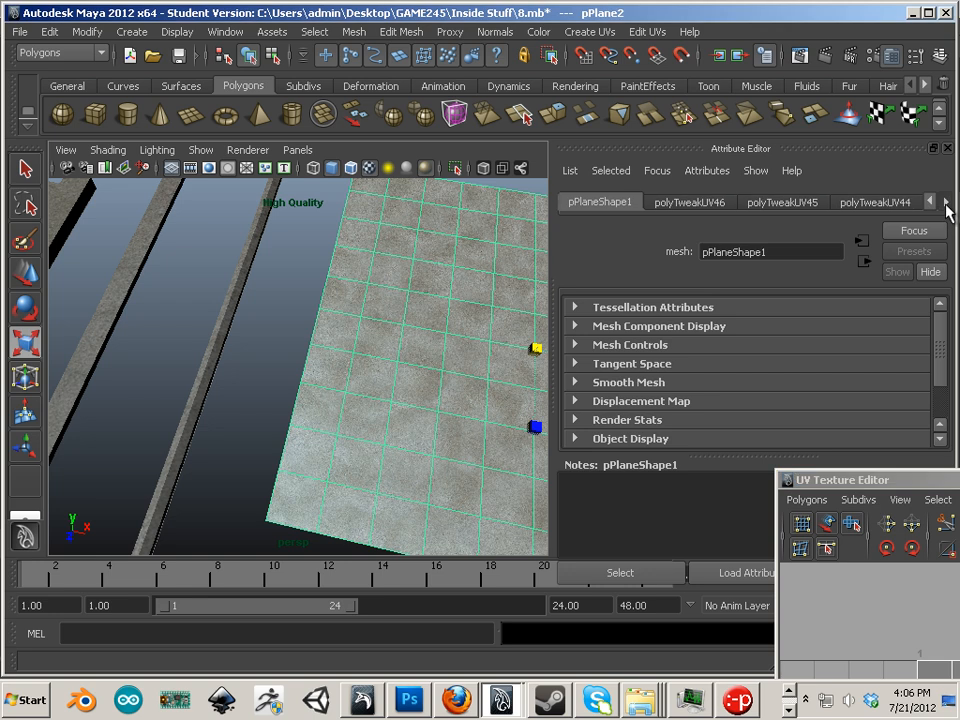
click(943, 202)
click(944, 202)
click(945, 202)
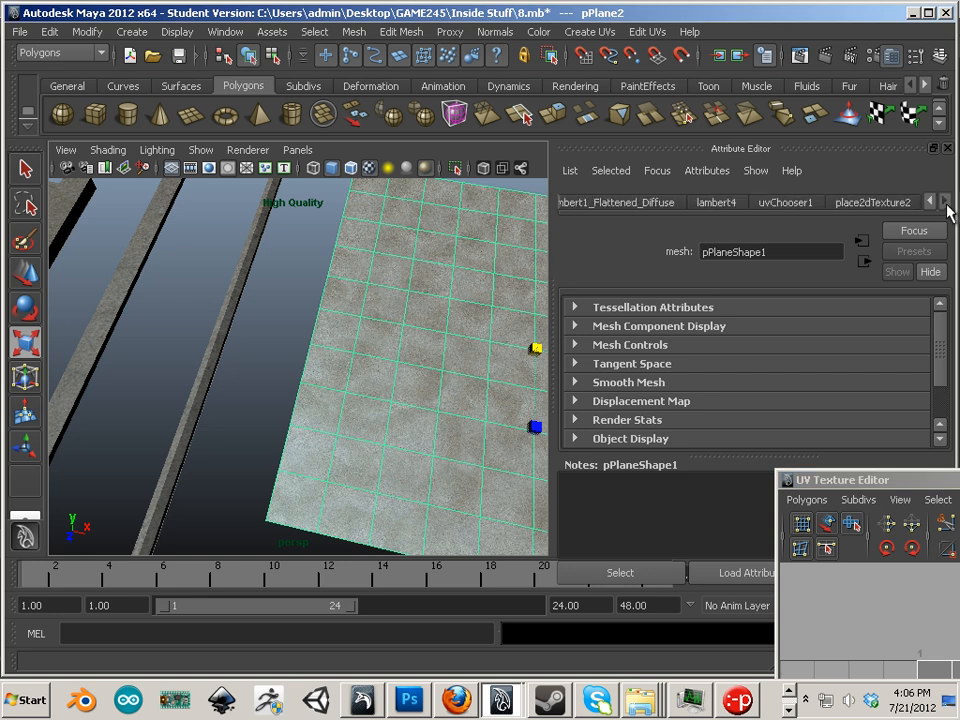
click(725, 204)
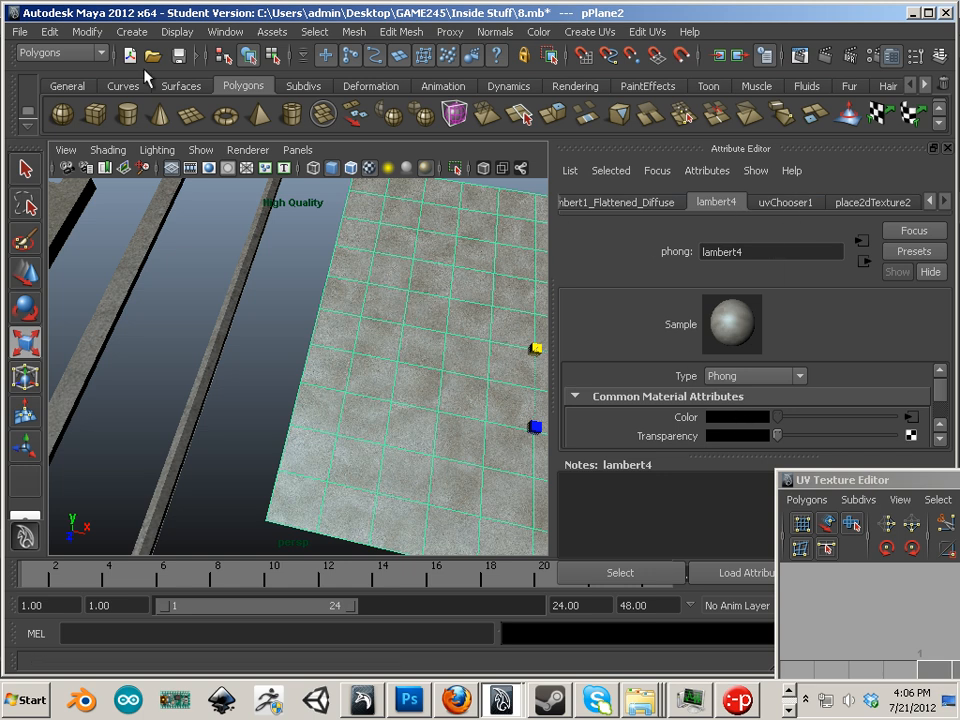
Step: Examine the lambert1_Flattened_Diffuse file texture that feeds the plane's material
click(21, 31)
mouse_move(46, 30)
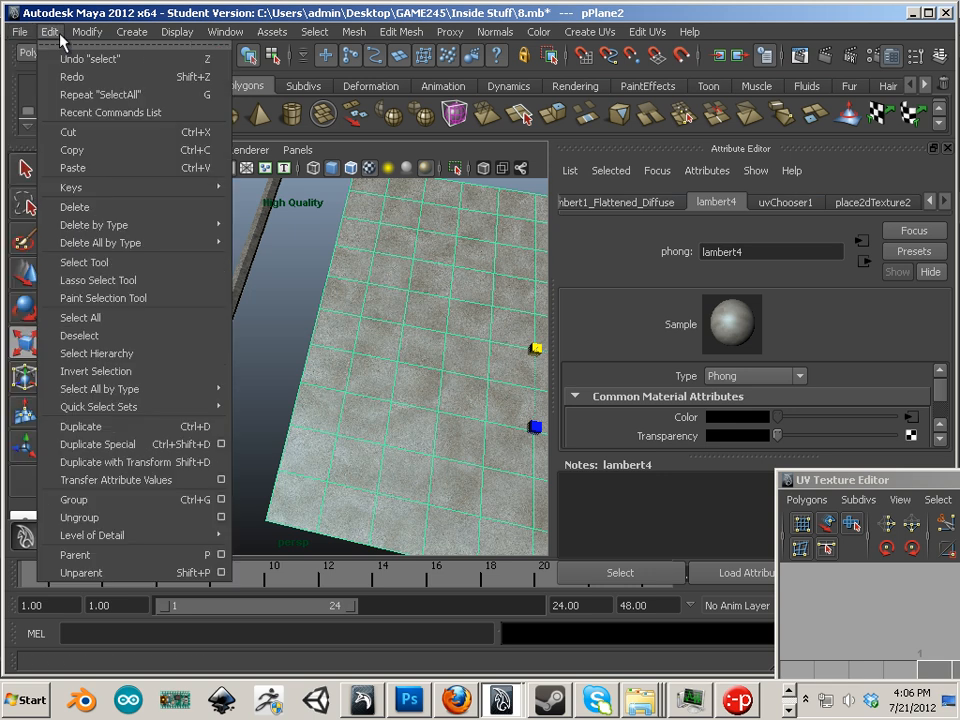
mouse_move(100, 166)
click(282, 236)
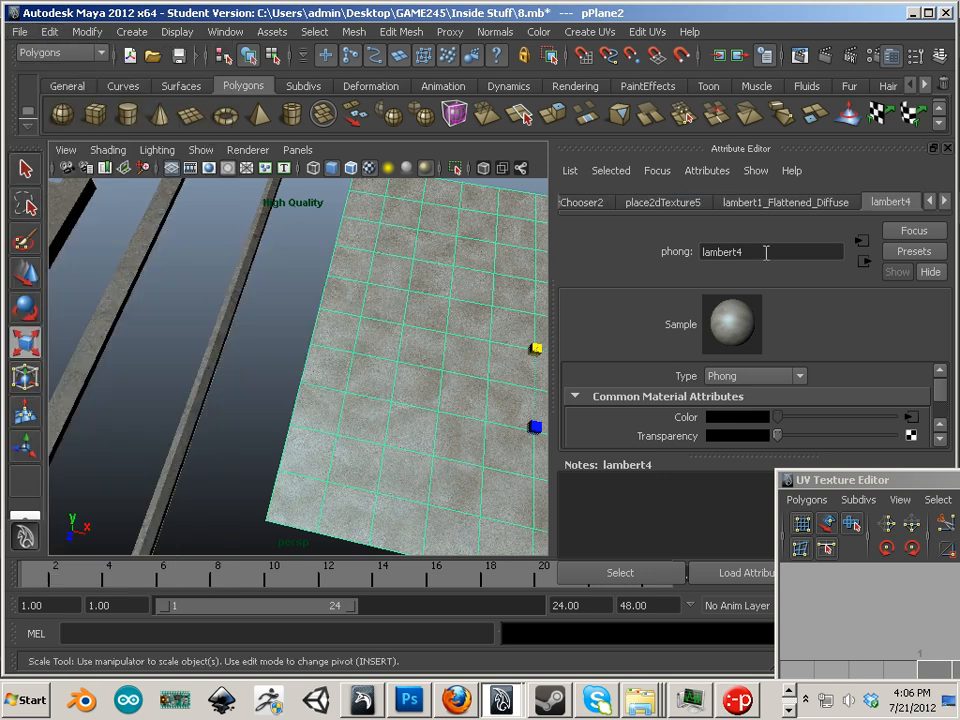
click(812, 204)
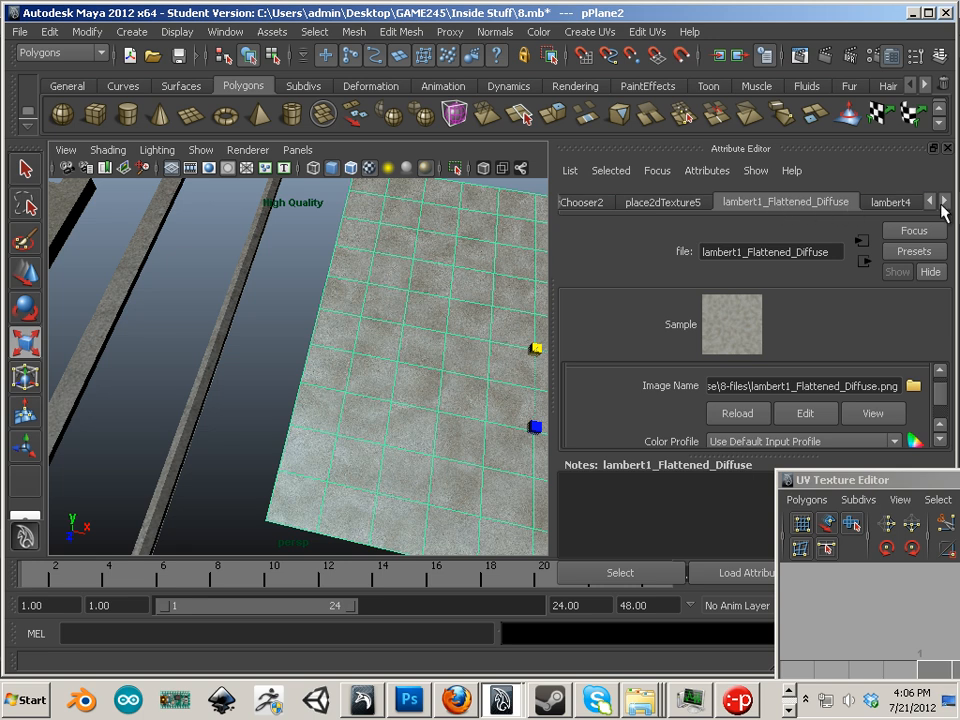
Step: Assign the existing lambert4 material to the narrow bar beside the repainted plane and deselect it
click(231, 285)
right_click(235, 282)
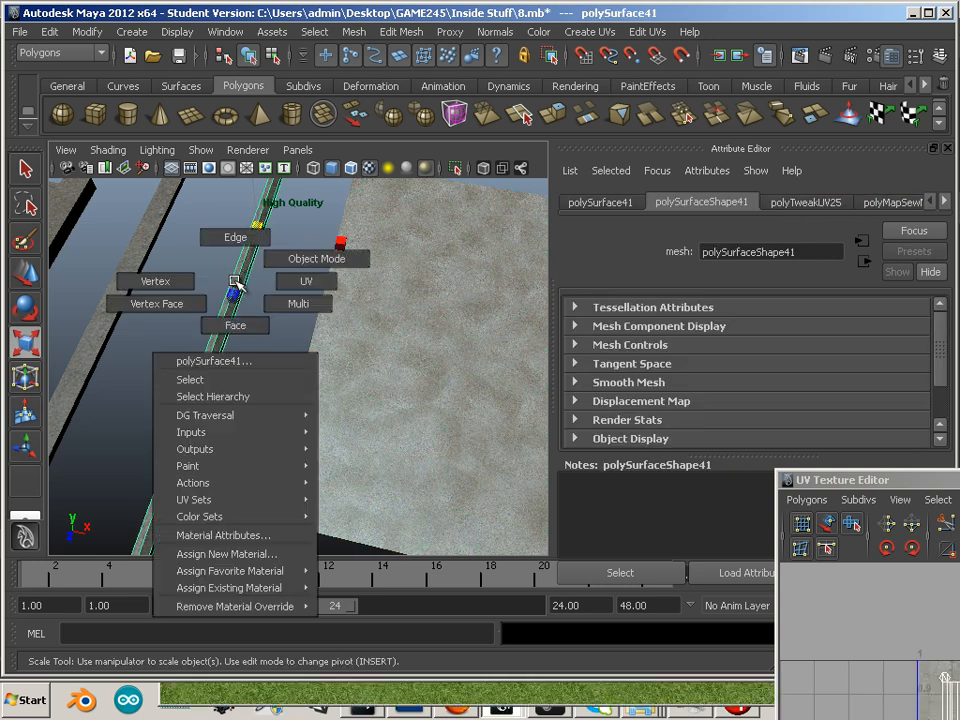
mouse_move(257, 591)
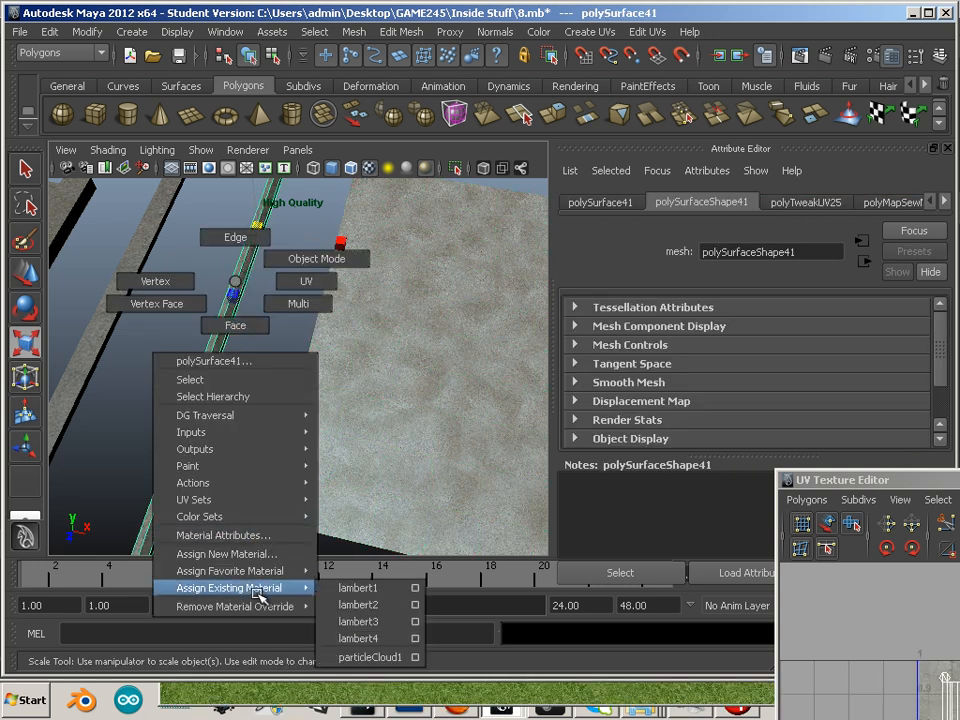
click(378, 638)
click(242, 407)
Step: Assign the existing lambert4 material to the large slatted grate and deselect it
scroll(217, 395, down, 2)
alt+drag(217, 395, 352, 380)
click(293, 322)
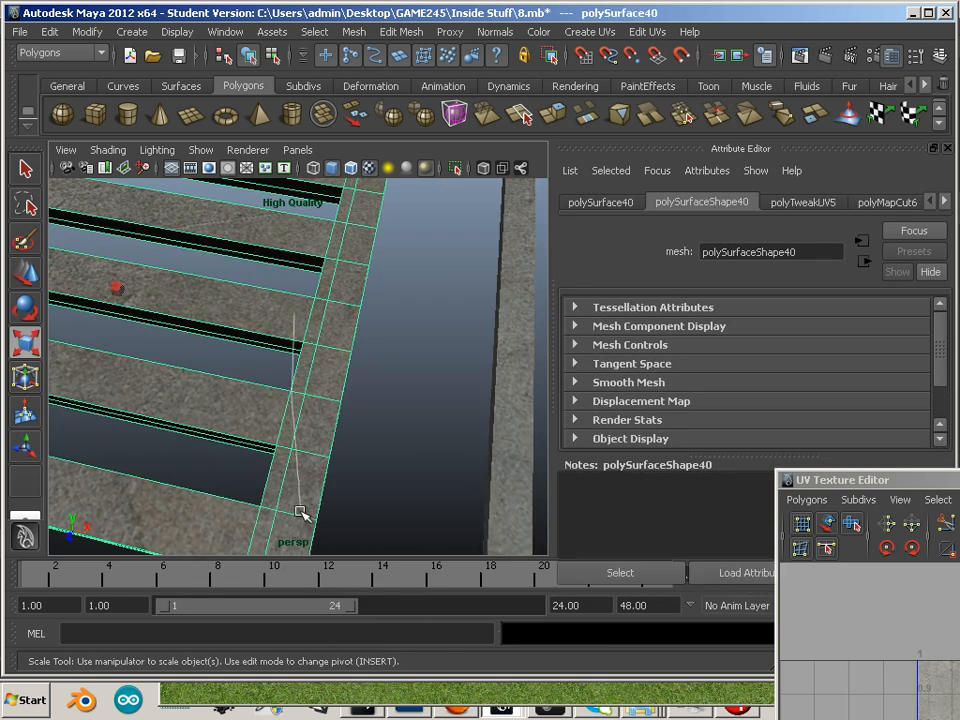
right_drag(300, 508, 459, 669)
click(412, 489)
Step: Assign the existing lambert4 material to the smaller slatted frame next to the large grate and deselect it
alt+middle_drag(280, 330, 238, 436)
alt+drag(165, 400, 335, 373)
alt+middle_drag(335, 373, 277, 349)
alt+drag(277, 349, 332, 343)
alt+right_drag(332, 344, 361, 397)
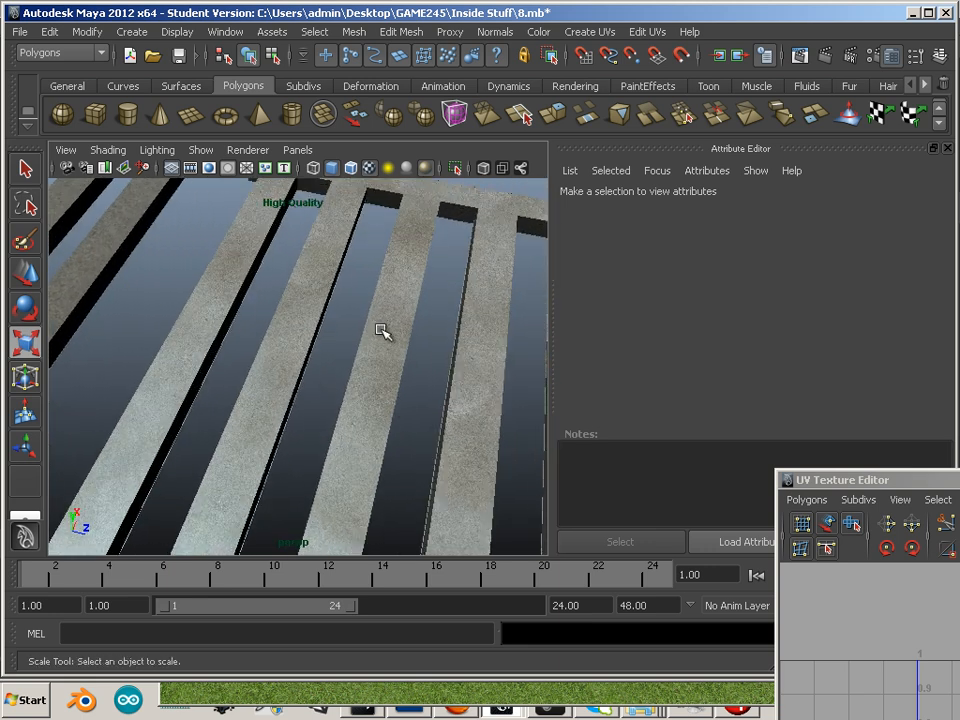
alt+right_drag(173, 390, 208, 379)
click(199, 366)
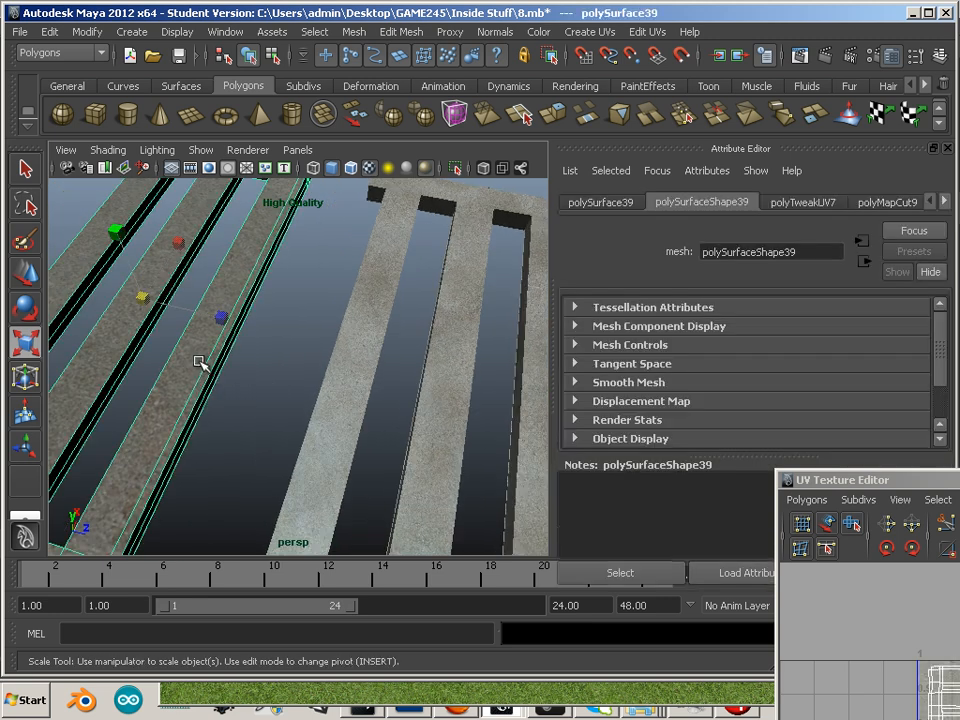
right_click(200, 362)
mouse_move(187, 668)
click(327, 685)
click(220, 426)
Step: Examine the scale and detail of the new texture on the slats of both frames, up close and from afar
alt+middle_drag(214, 425, 271, 438)
alt+right_drag(273, 440, 281, 450)
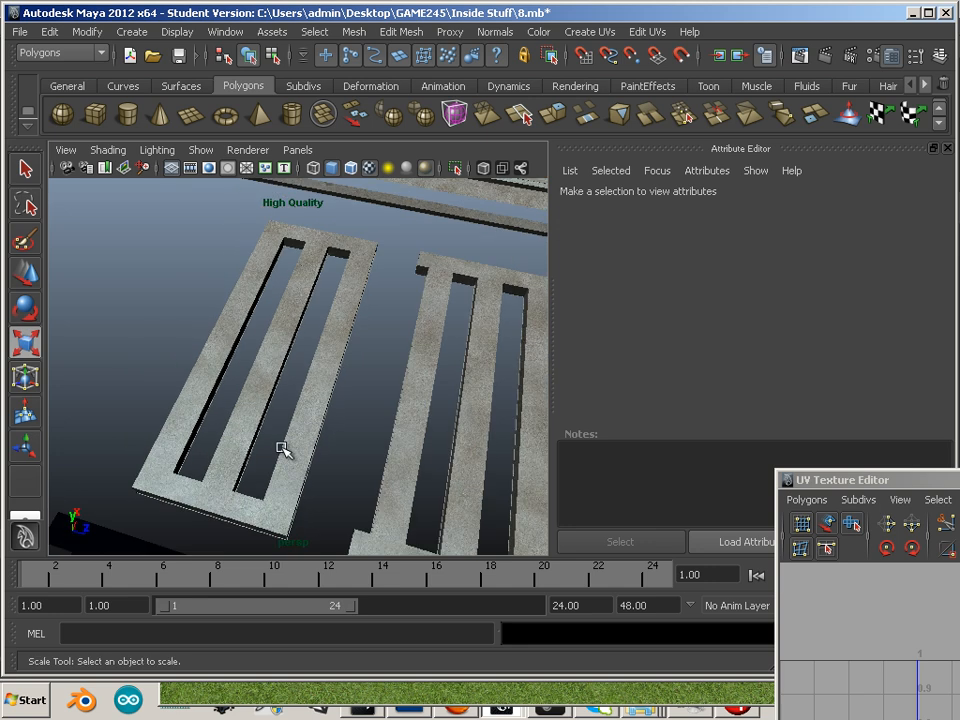
alt+drag(281, 450, 264, 437)
alt+right_drag(264, 437, 309, 452)
alt+drag(309, 452, 302, 452)
alt+right_drag(302, 452, 332, 452)
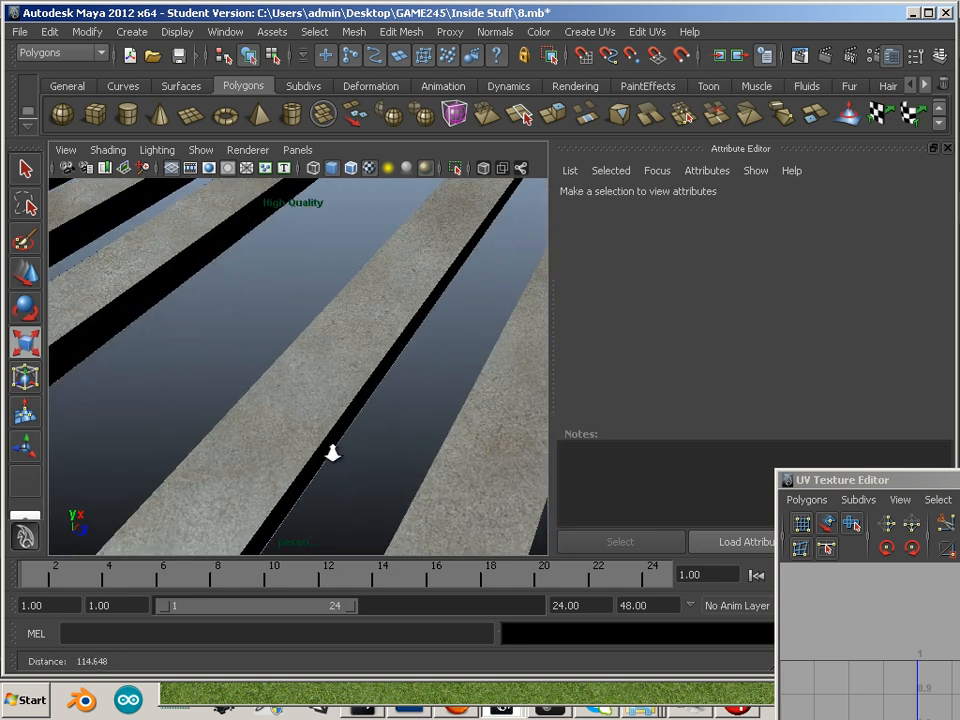
alt+drag(332, 452, 349, 437)
alt+right_drag(349, 437, 300, 478)
alt+drag(300, 478, 323, 455)
alt+right_drag(325, 455, 274, 414)
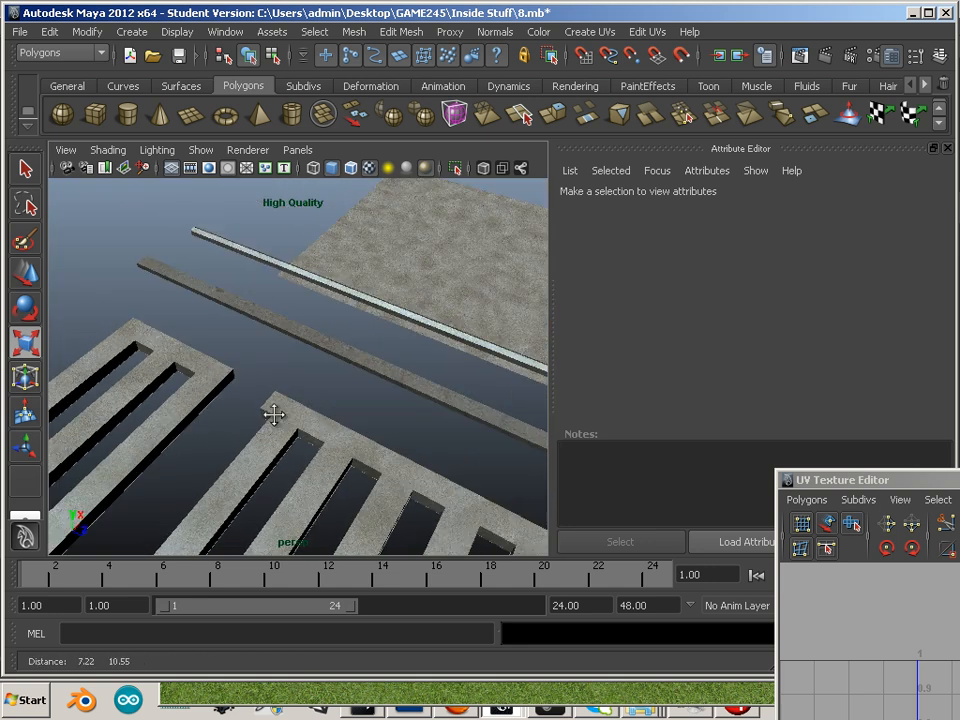
Step: Assign the existing lambert4 material to the wider plain bar and inspect the texture across the bars and frames
alt+drag(274, 414, 285, 396)
click(297, 382)
right_drag(297, 382, 386, 690)
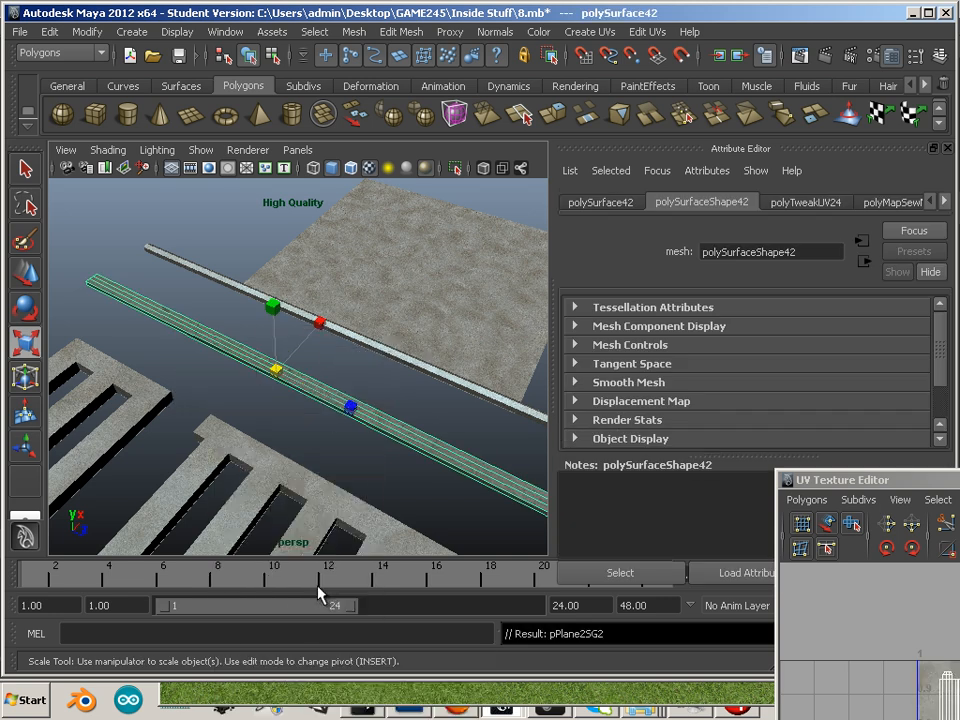
click(321, 426)
alt+drag(321, 426, 229, 418)
alt+middle_drag(229, 418, 189, 413)
alt+right_drag(189, 413, 311, 420)
alt+drag(311, 420, 221, 432)
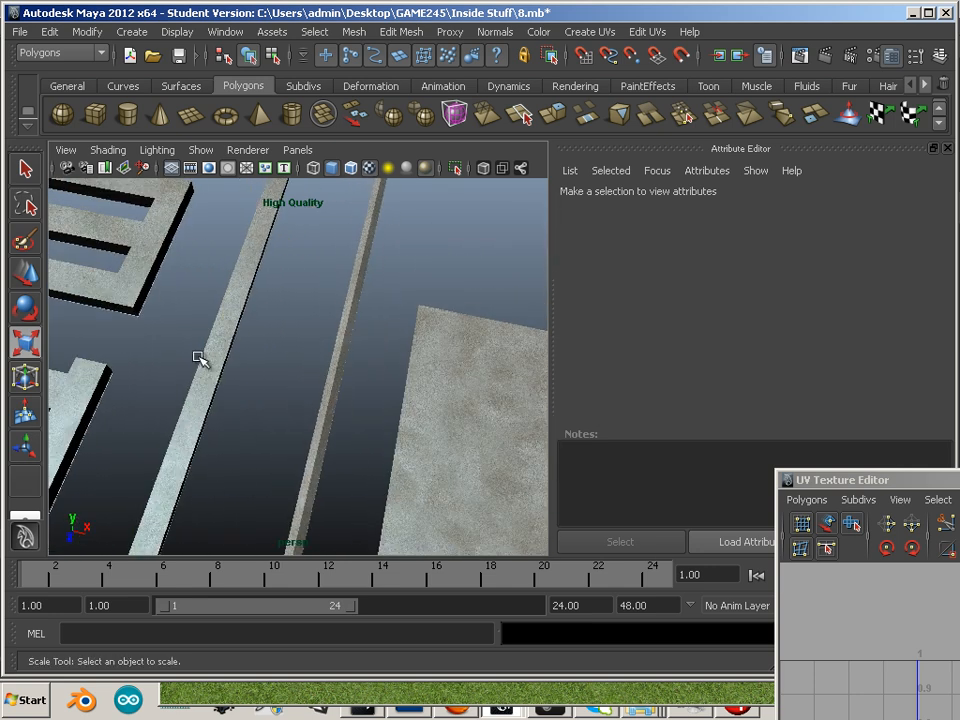
alt+middle_drag(205, 394, 312, 384)
alt+drag(197, 367, 302, 342)
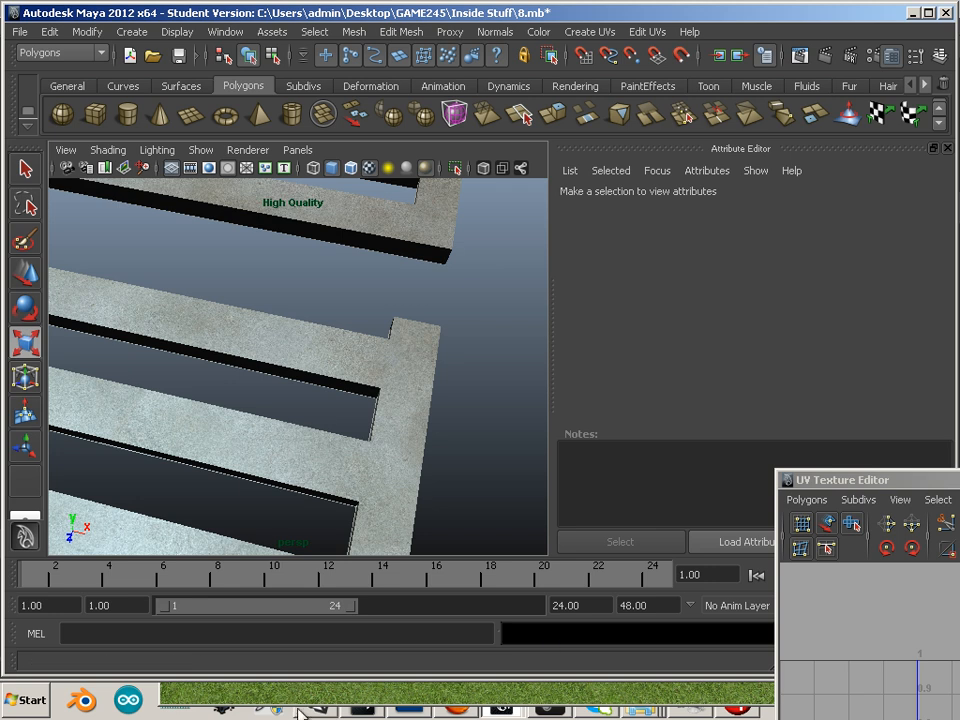
Step: Switch to Mudbox and look through the paint layers, viewport filters and scene object list
key(alt+Tab)
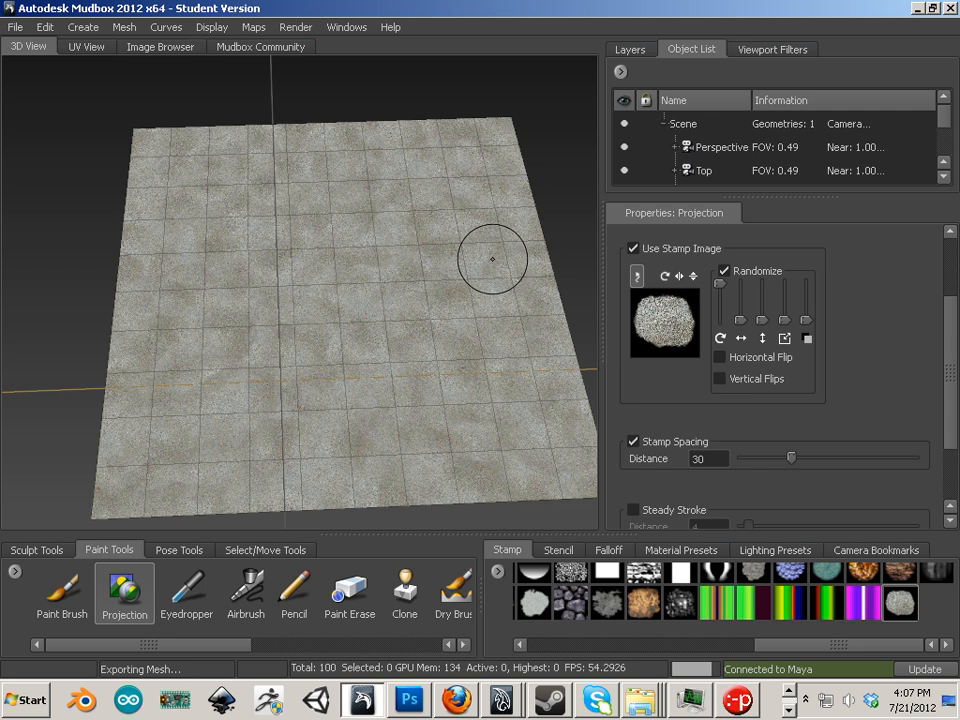
drag(766, 191, 778, 340)
click(632, 50)
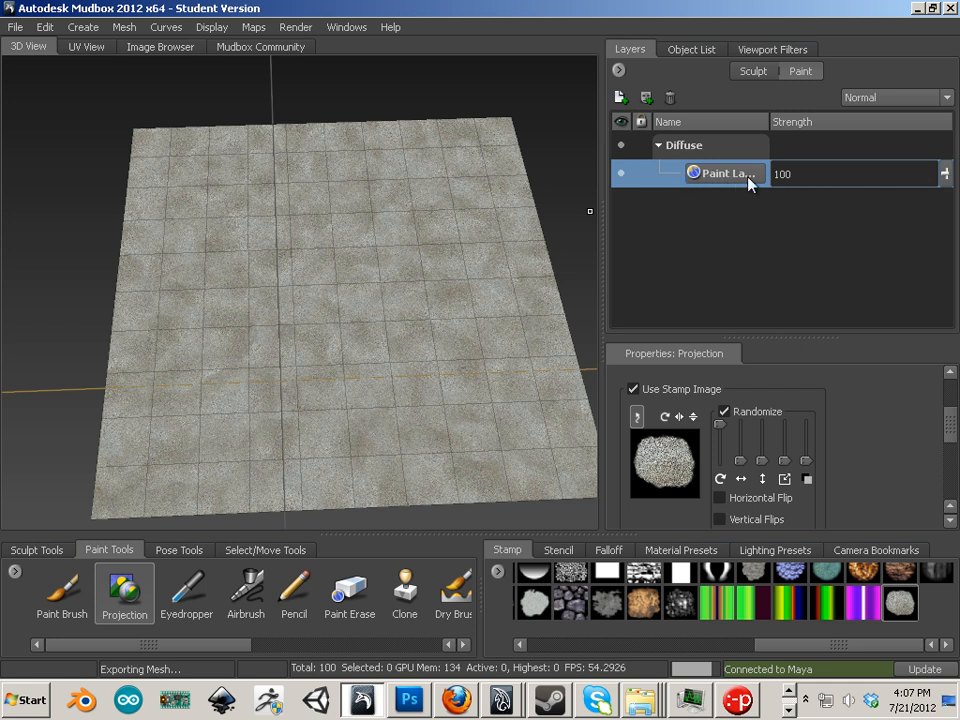
click(764, 55)
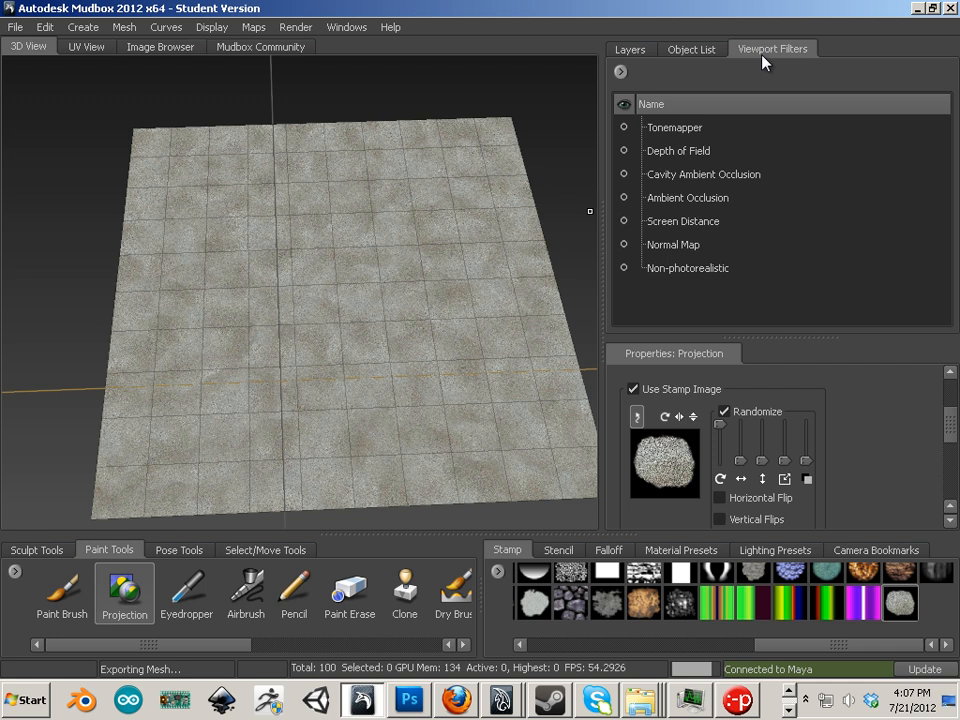
click(686, 56)
scroll(737, 204, down, 1)
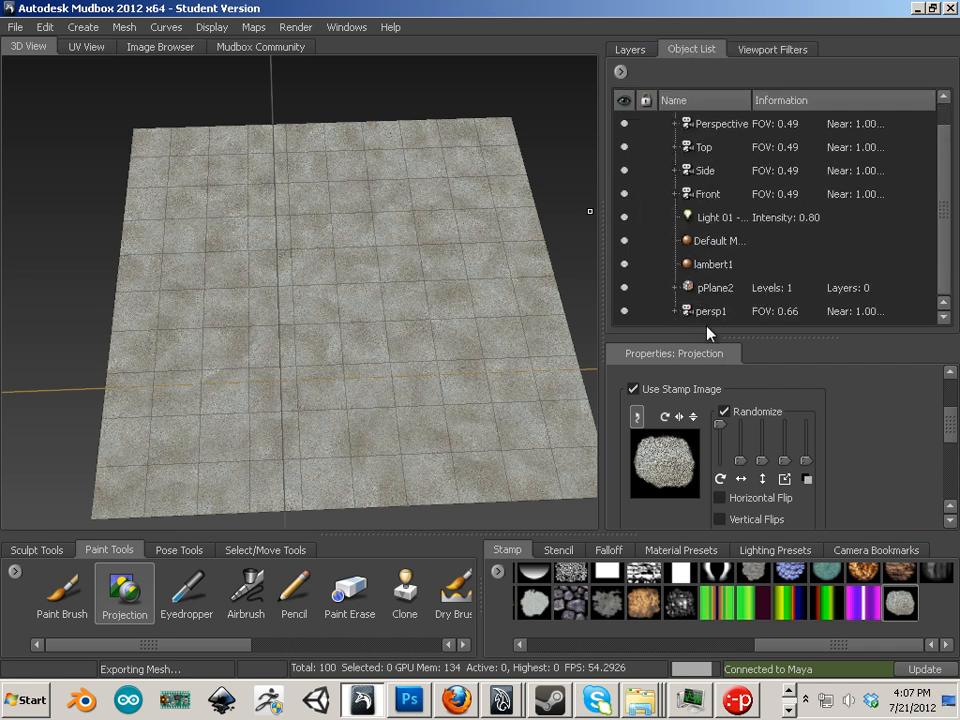
Step: Export the plane's diffuse paint channel to an 8-bit RGBA Photoshop file named steel
click(632, 50)
right_click(697, 185)
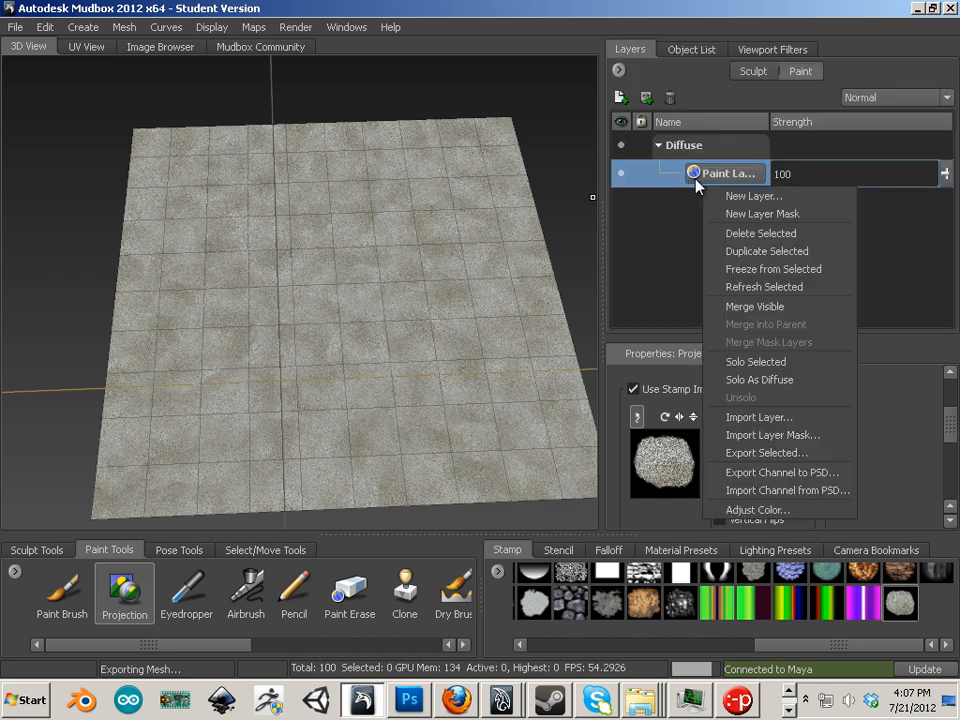
click(811, 475)
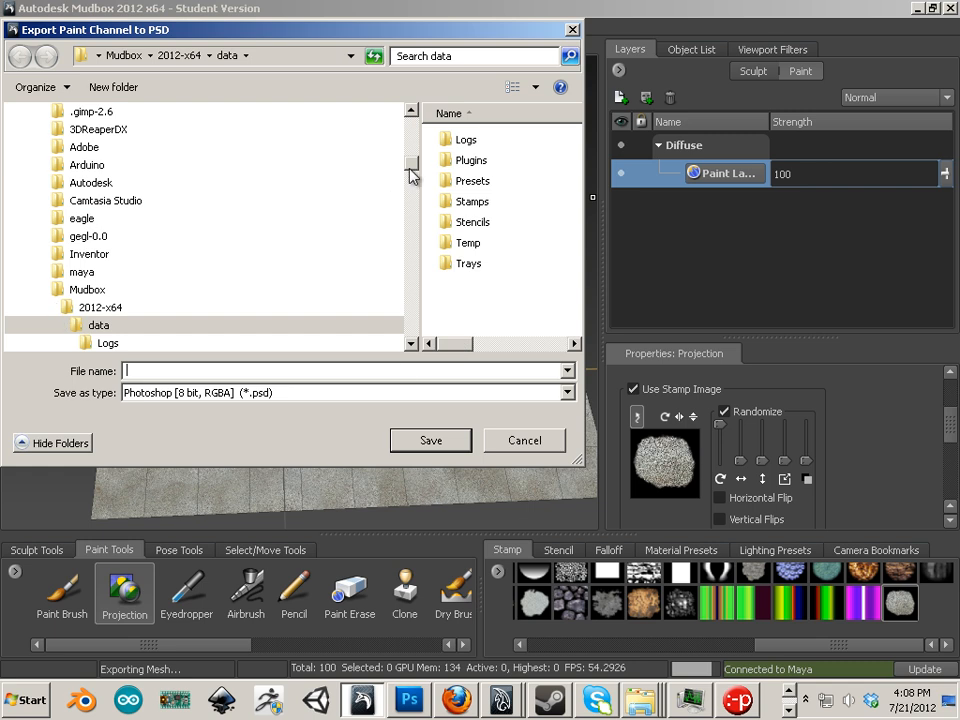
mouse_move(411, 176)
mouse_down()
mouse_move(416, 137)
mouse_move(416, 174)
mouse_up()
text(steel)
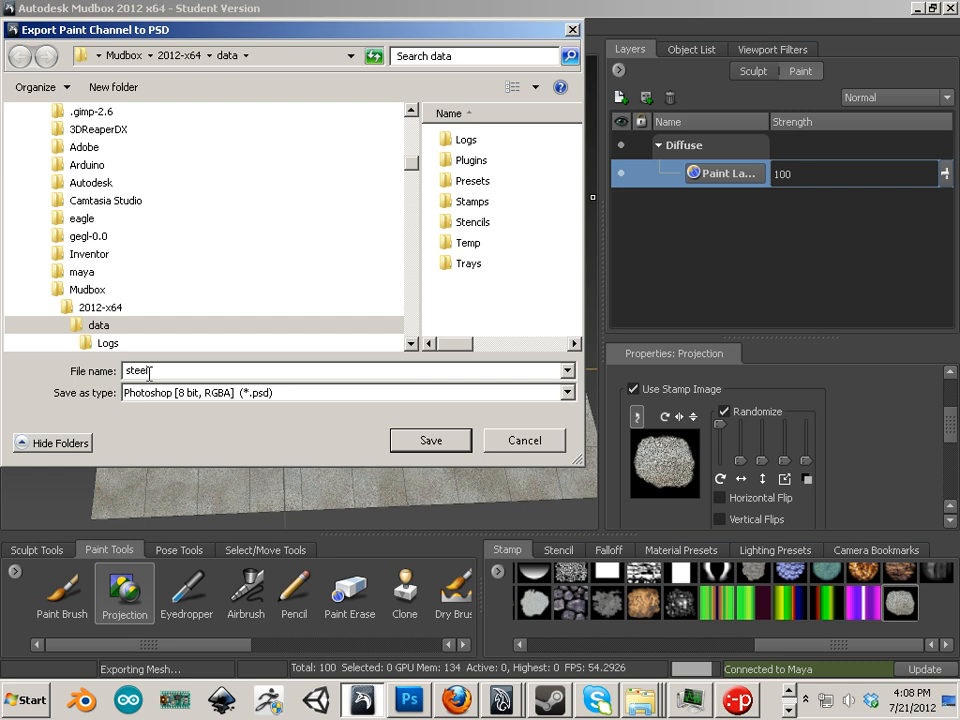
key(Return)
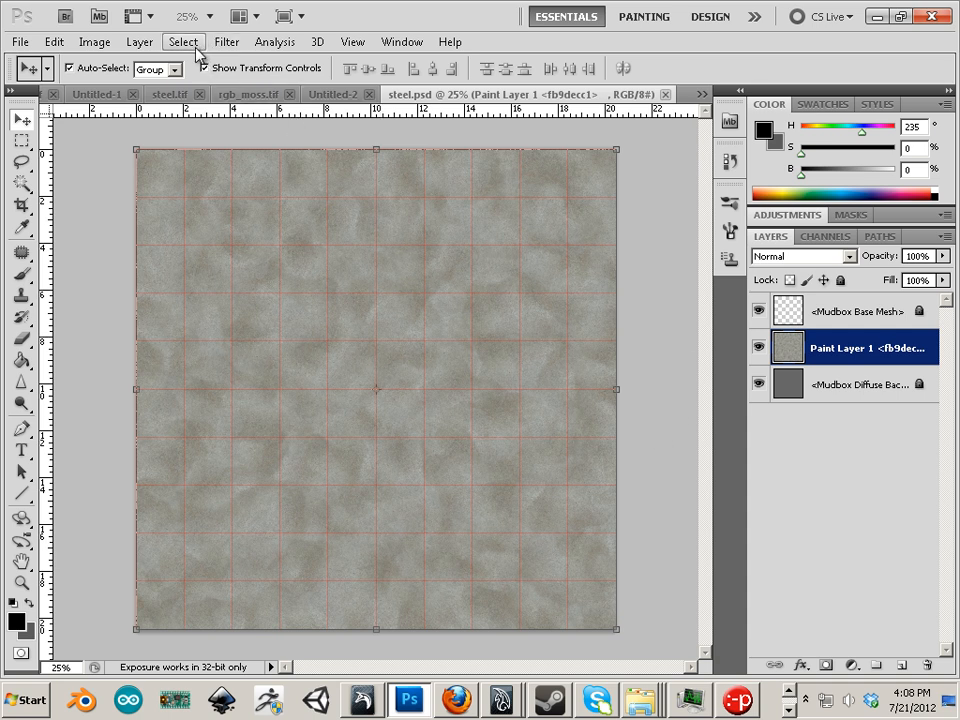
click(852, 664)
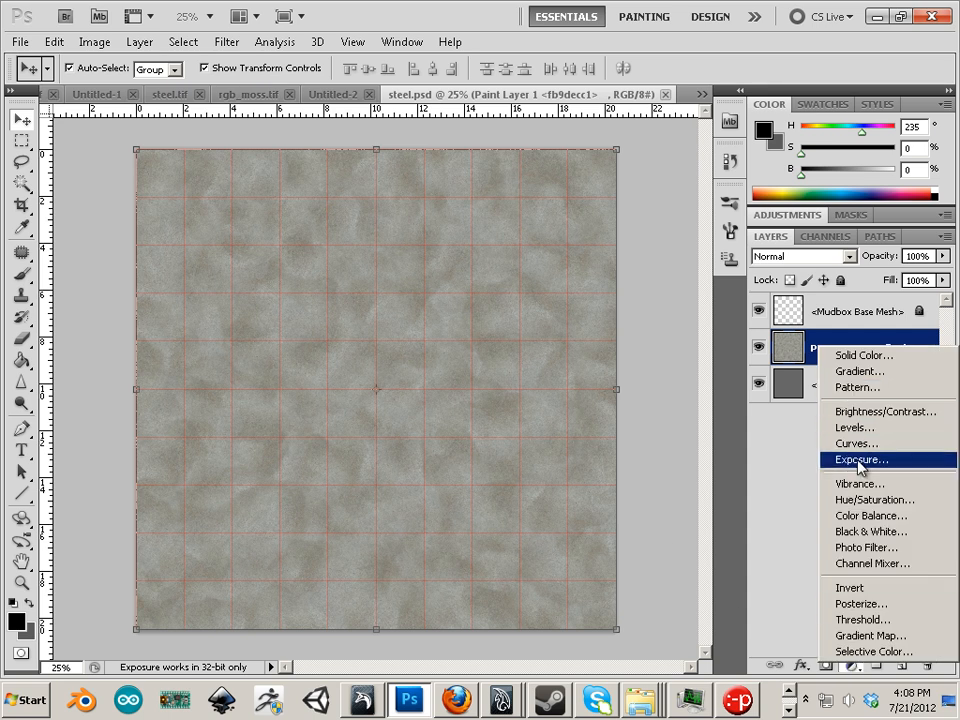
click(860, 461)
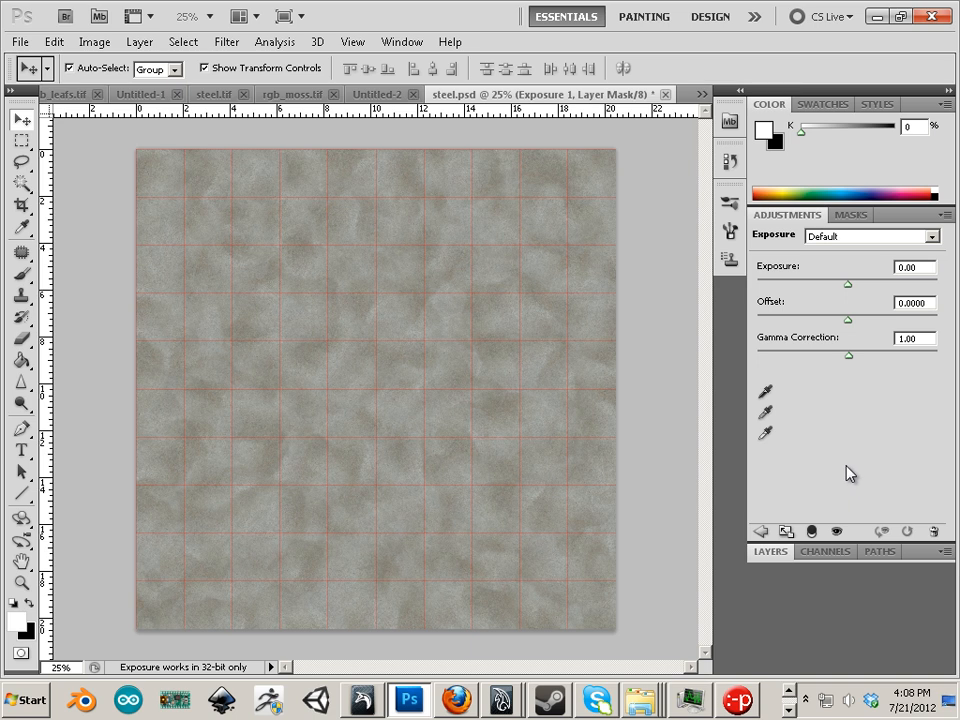
key(ctrl+z)
click(829, 548)
click(783, 552)
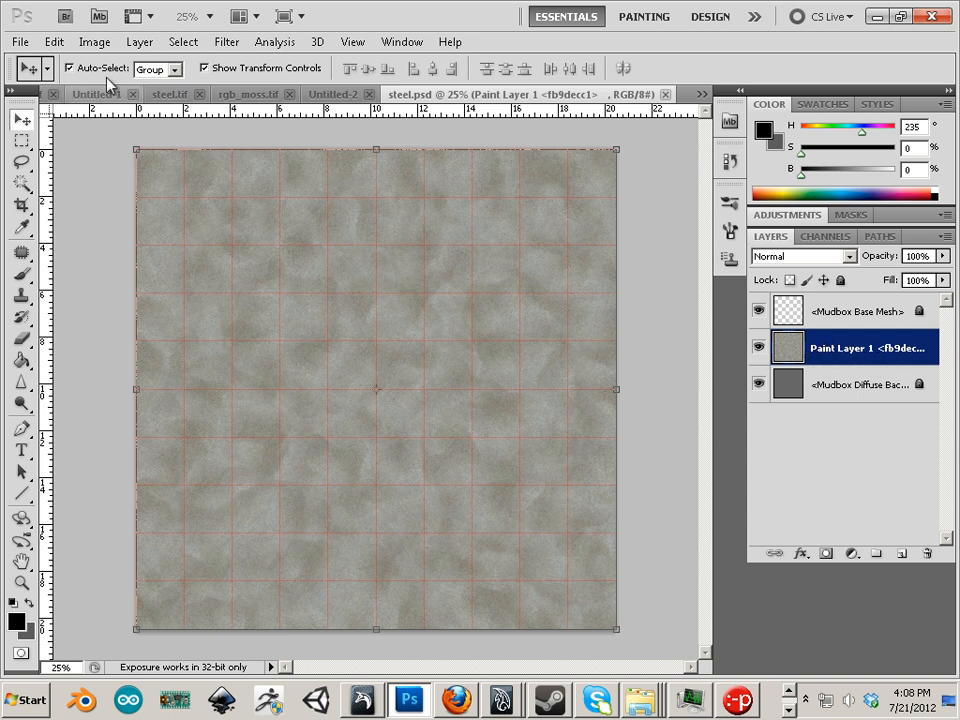
Step: Darken Paint Layer 1 with an Exposure adjustment of about -1.06
click(94, 41)
mouse_move(112, 86)
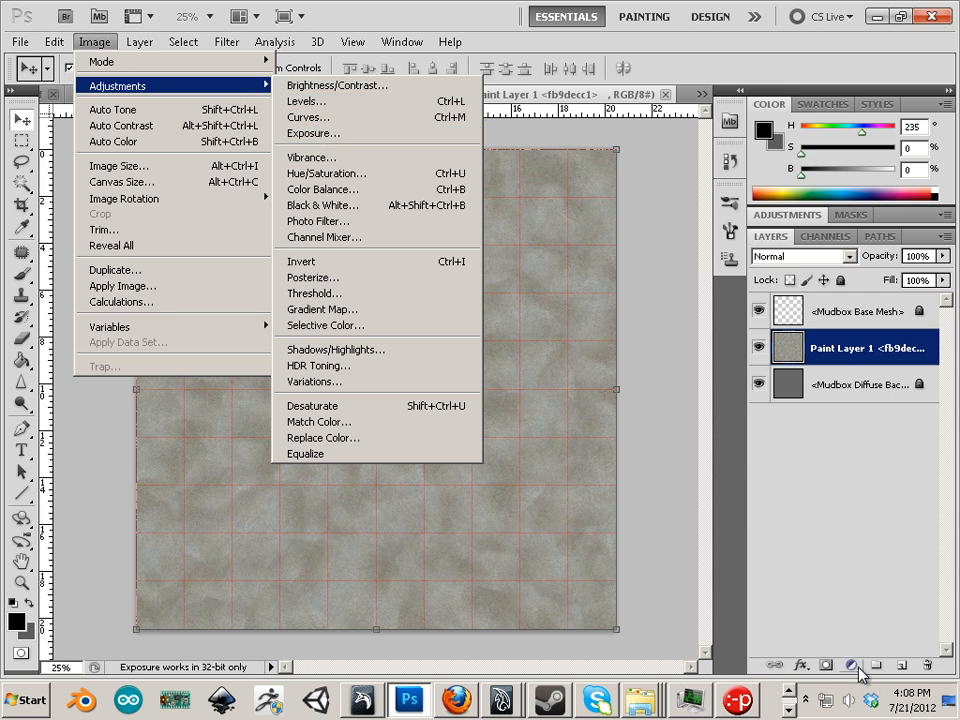
click(326, 133)
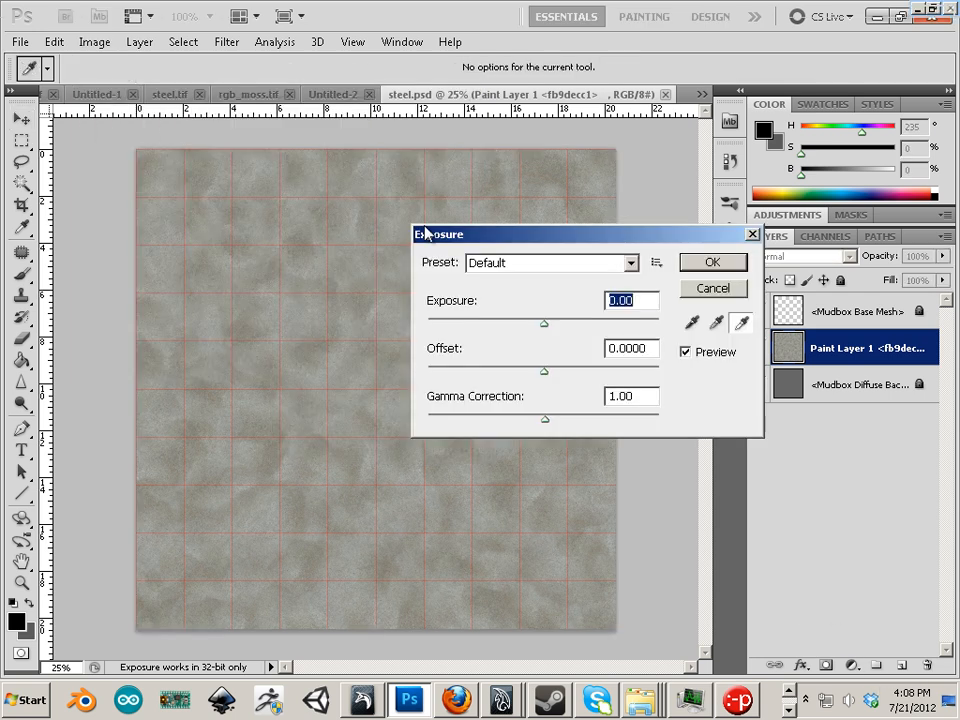
drag(547, 327, 528, 327)
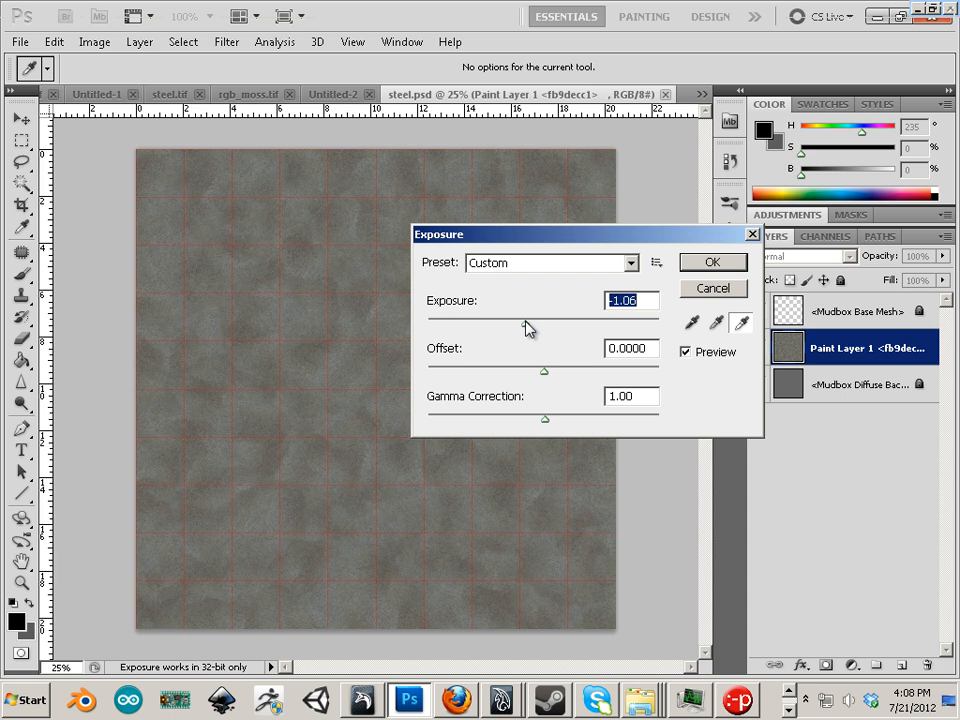
click(712, 261)
click(228, 42)
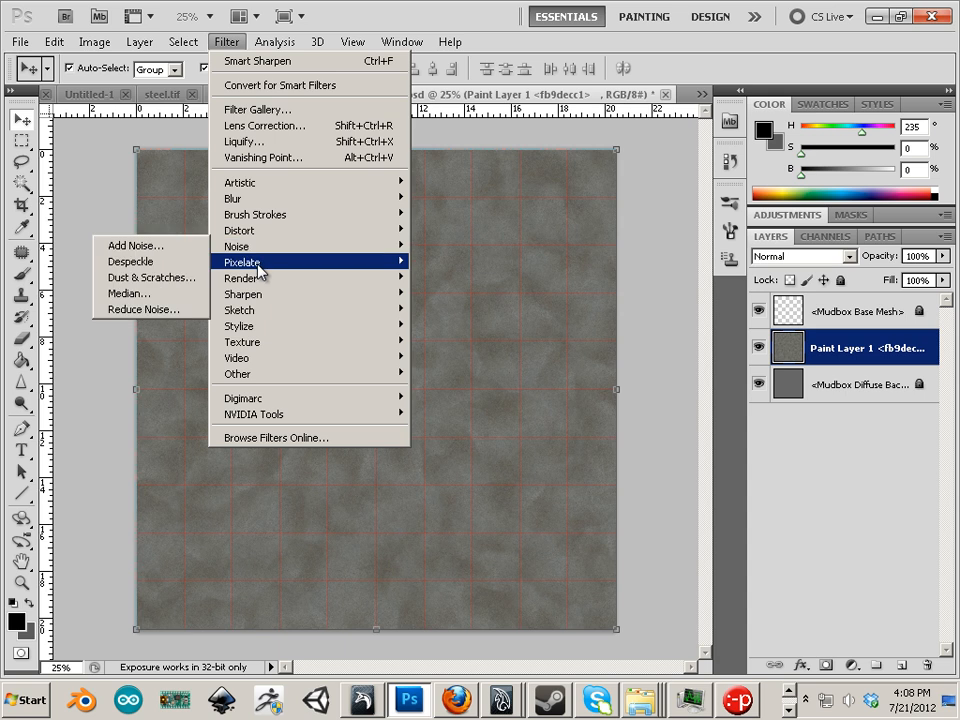
mouse_move(258, 295)
click(160, 341)
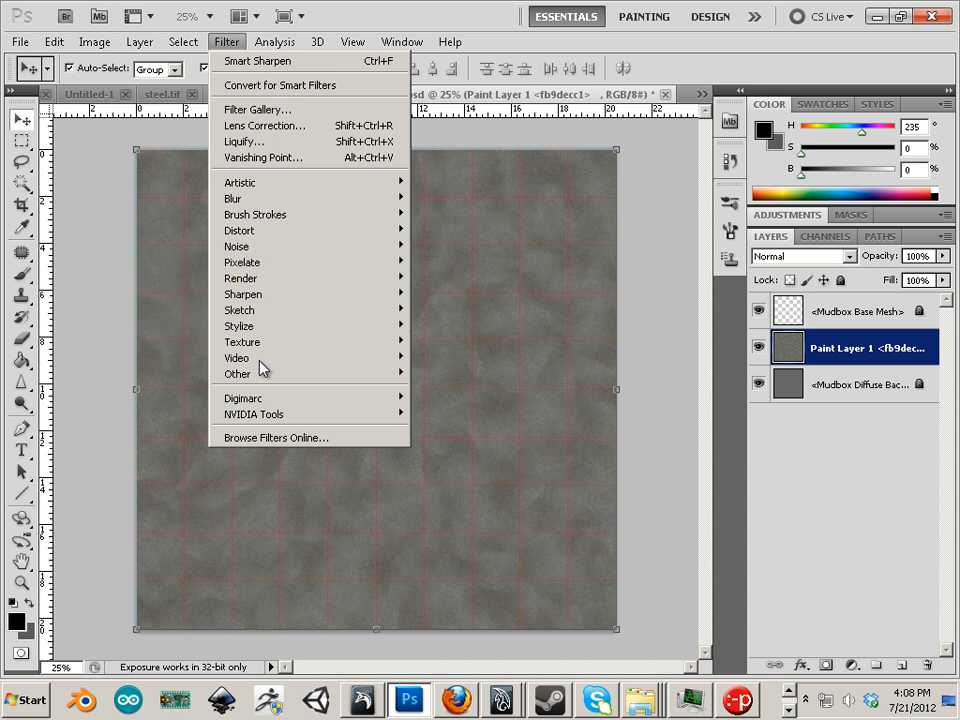
drag(373, 360, 396, 381)
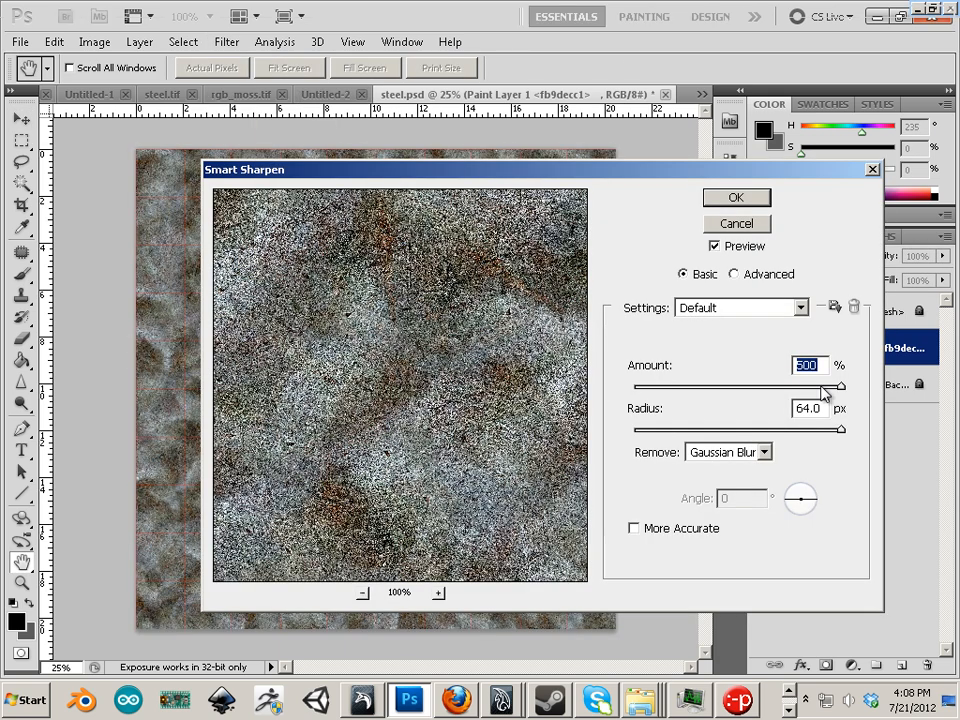
drag(682, 393, 684, 393)
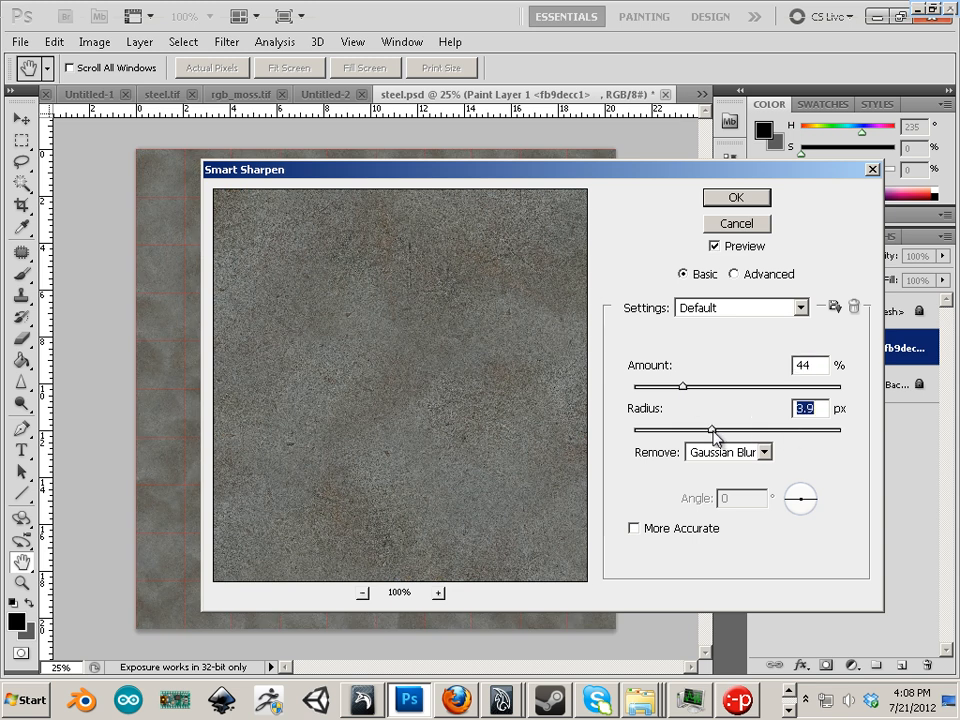
click(745, 224)
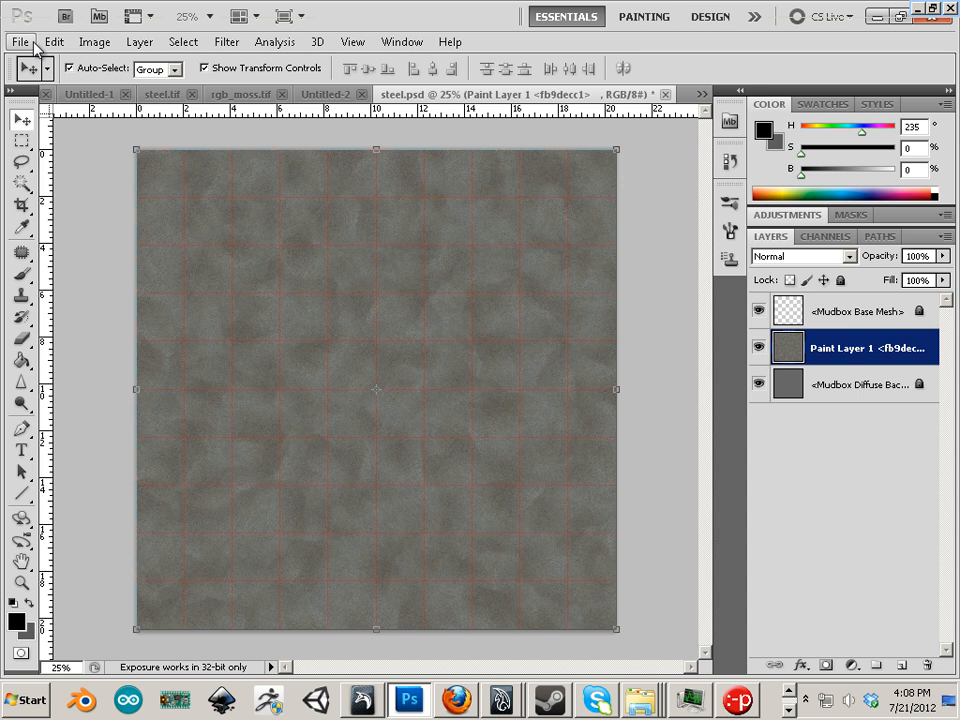
Step: Save steel.psd and re-import it into the plane's paint layer in Mudbox
click(22, 42)
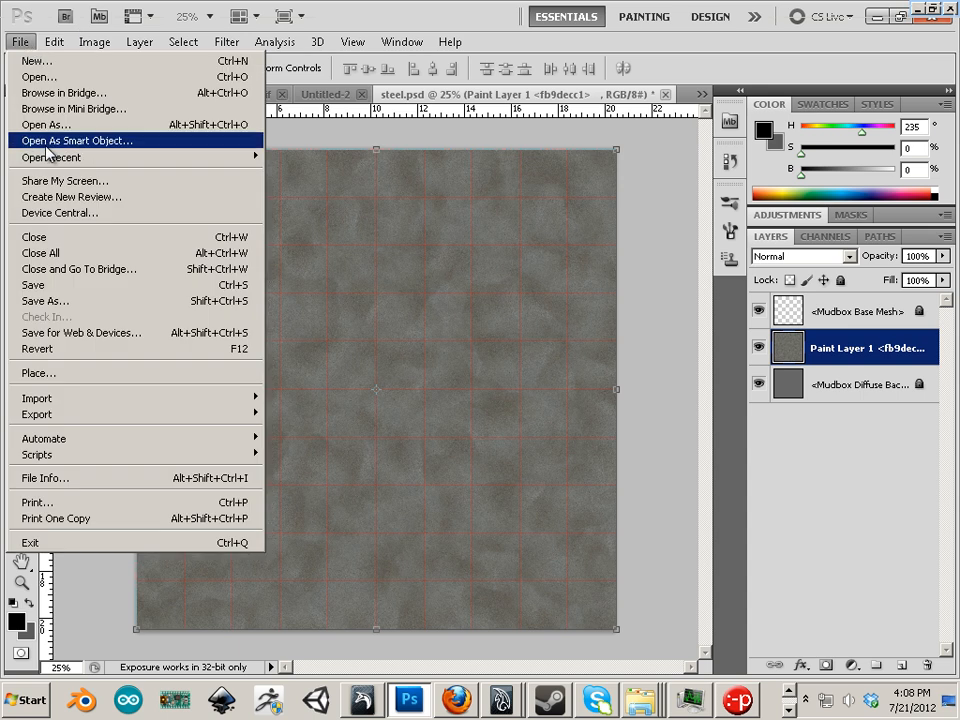
click(58, 290)
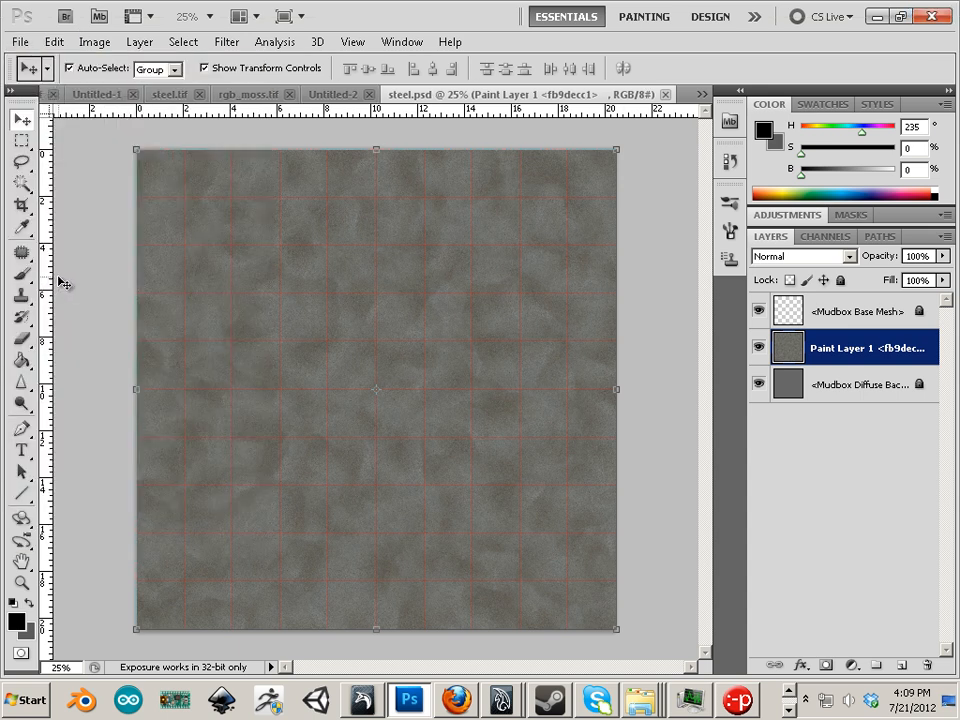
click(367, 701)
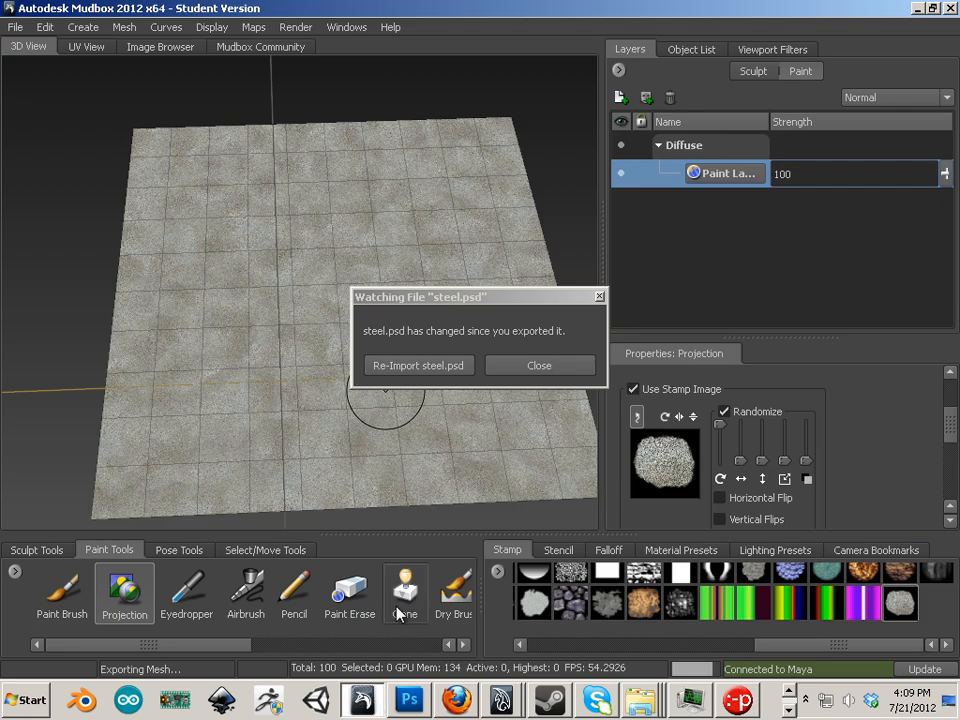
click(424, 367)
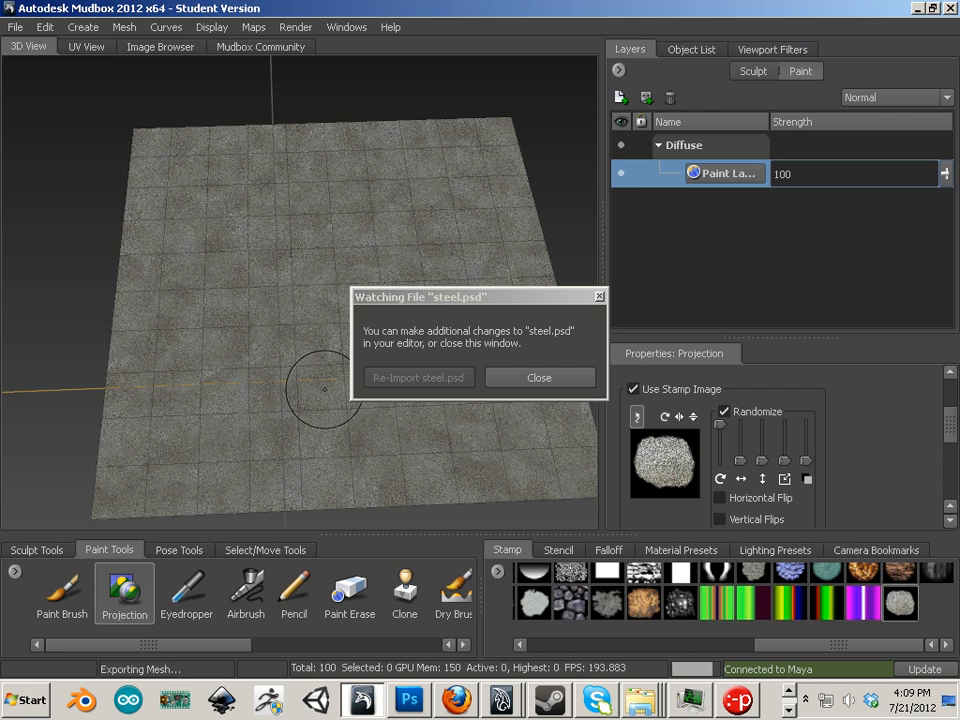
click(567, 385)
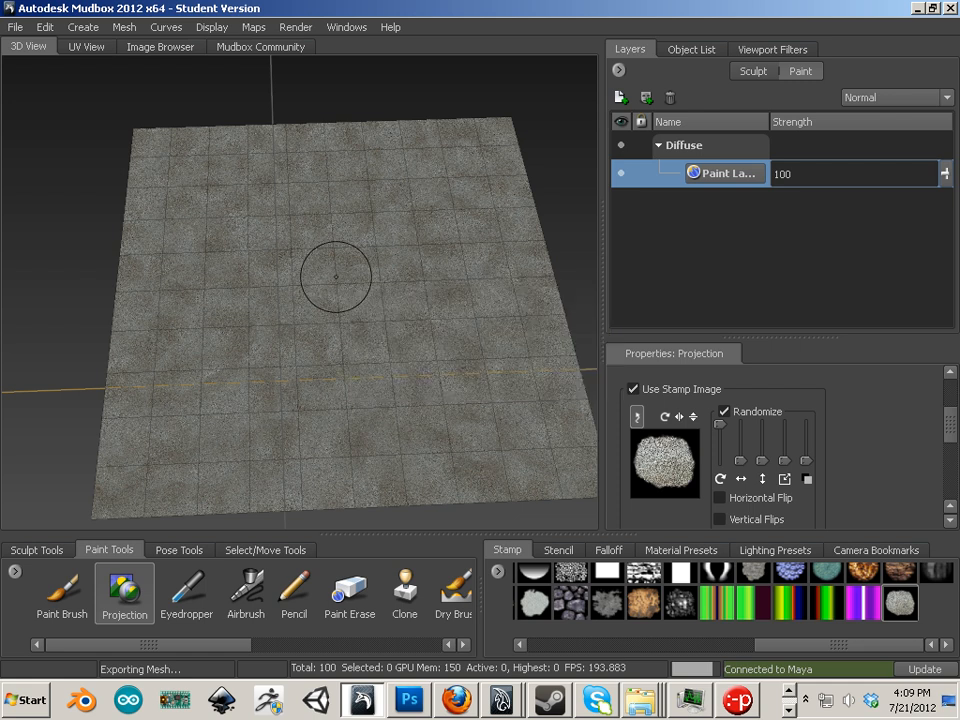
Step: Send the darkened plane from Mudbox to Maya by updating the current Maya scene
alt+drag(395, 413, 354, 369)
click(15, 27)
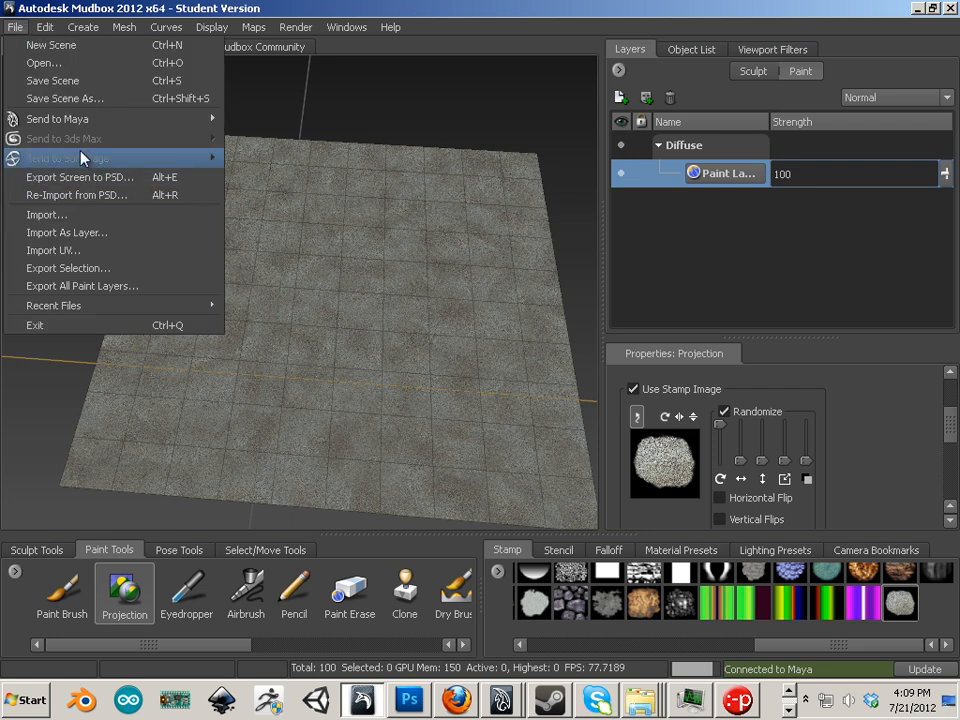
mouse_move(76, 124)
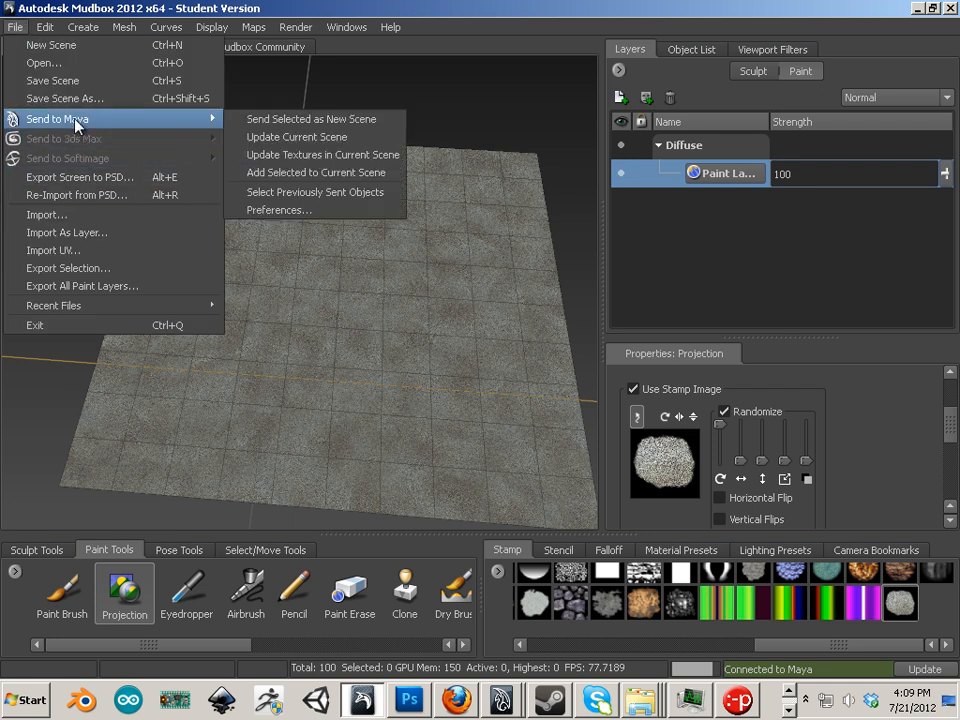
click(270, 142)
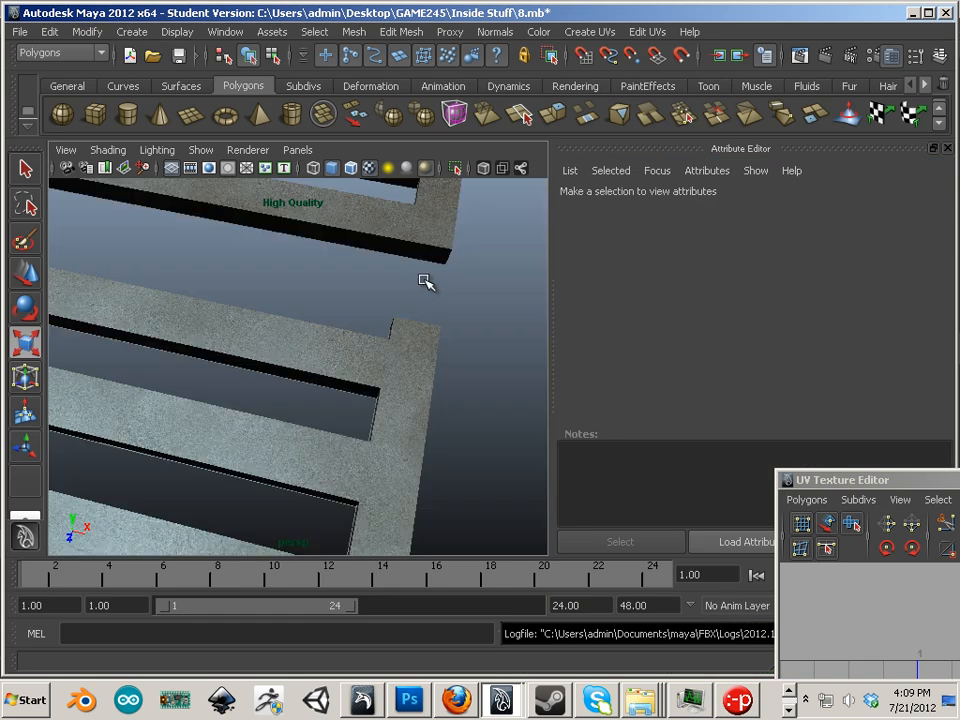
Step: Examine the updated steel texture on the slatted frames, thin bars and plane, up close and from afar
key(a)
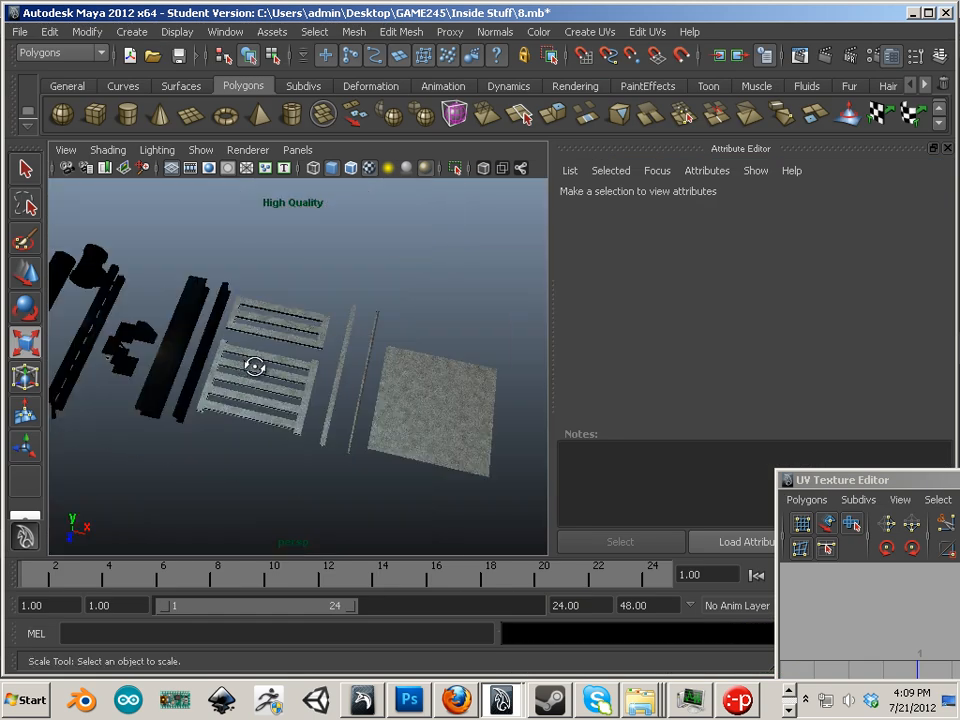
alt+right_drag(255, 367, 467, 422)
alt+drag(467, 422, 358, 362)
alt+right_drag(358, 362, 292, 375)
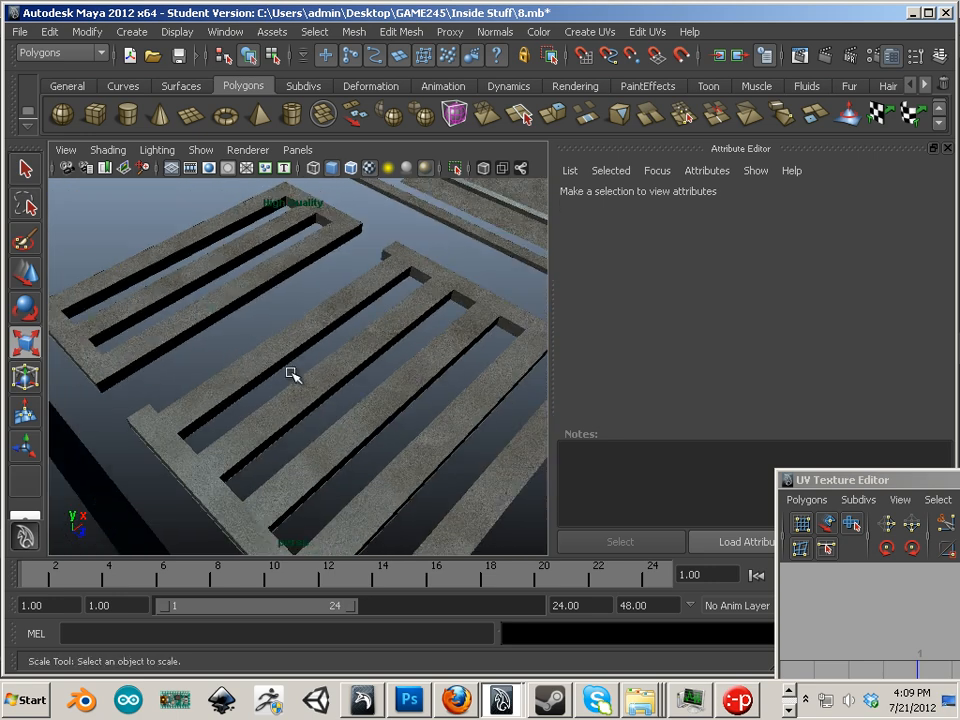
alt+drag(292, 375, 439, 405)
alt+middle_drag(439, 405, 454, 390)
alt+right_drag(454, 390, 284, 421)
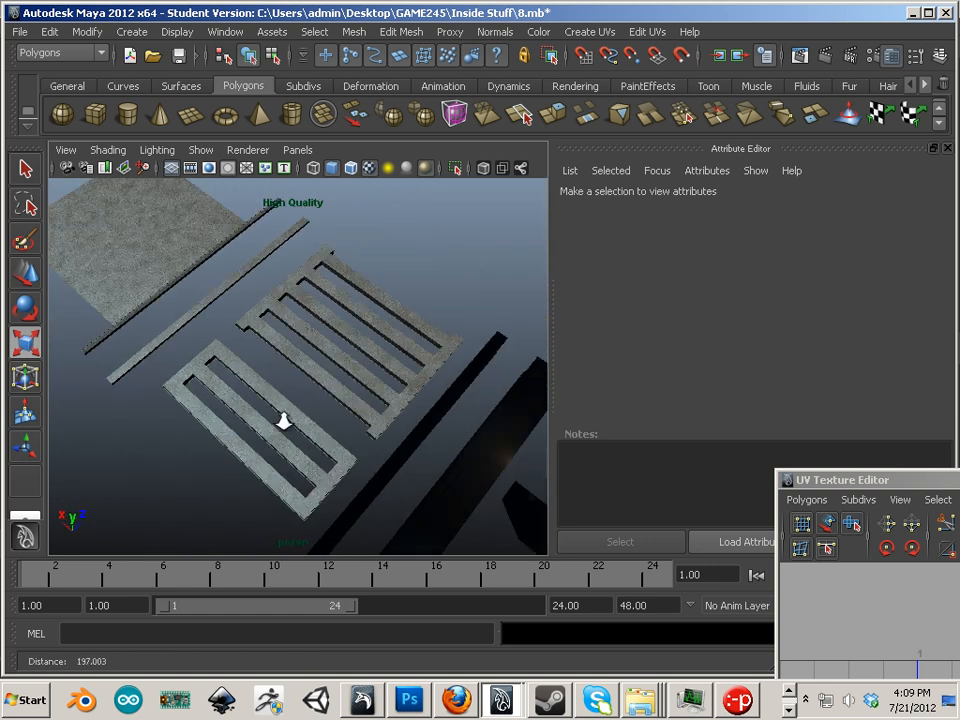
alt+drag(284, 421, 285, 386)
alt+middle_drag(285, 386, 319, 403)
Step: Assign the existing lambert4 material to the narrow black beam beside the frames and the wide beam next to it
alt+drag(319, 403, 306, 343)
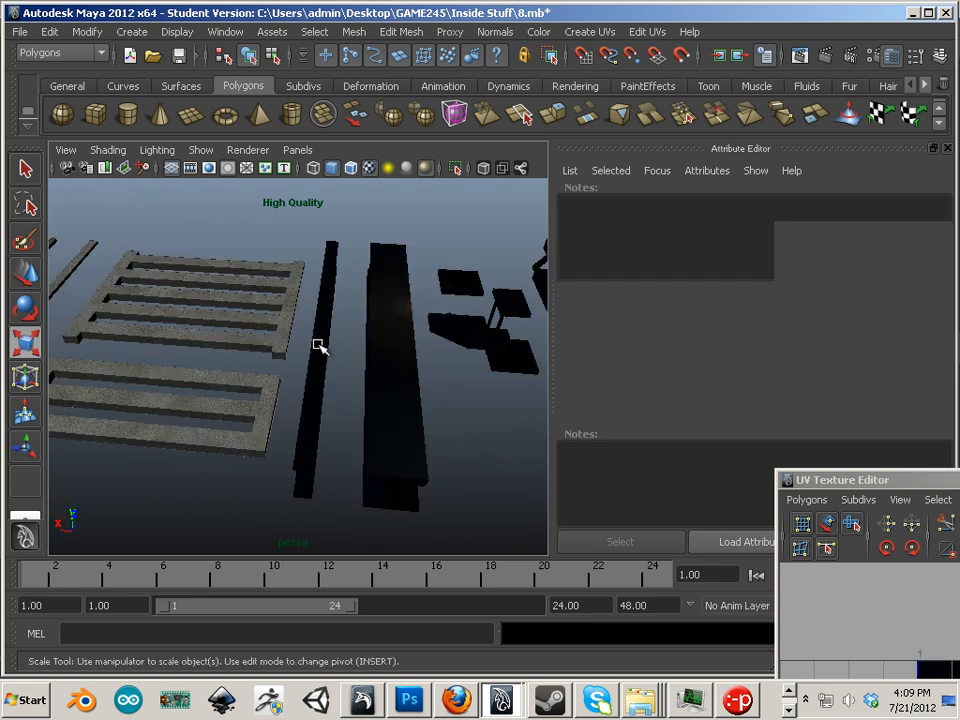
click(318, 345)
right_drag(317, 357, 335, 663)
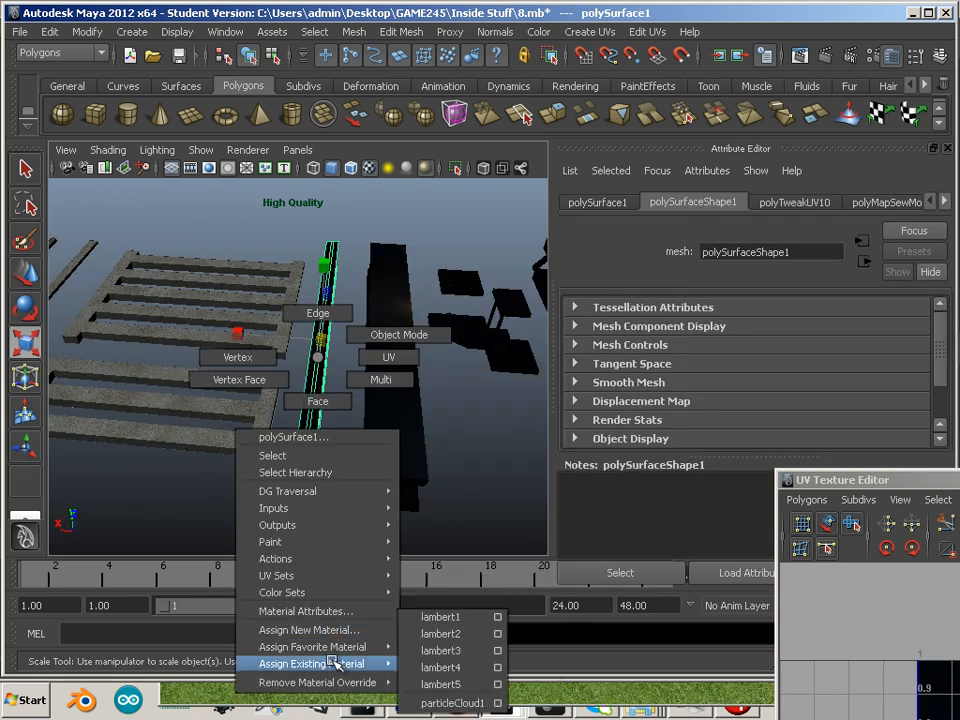
right_drag(438, 668, 438, 668)
click(386, 446)
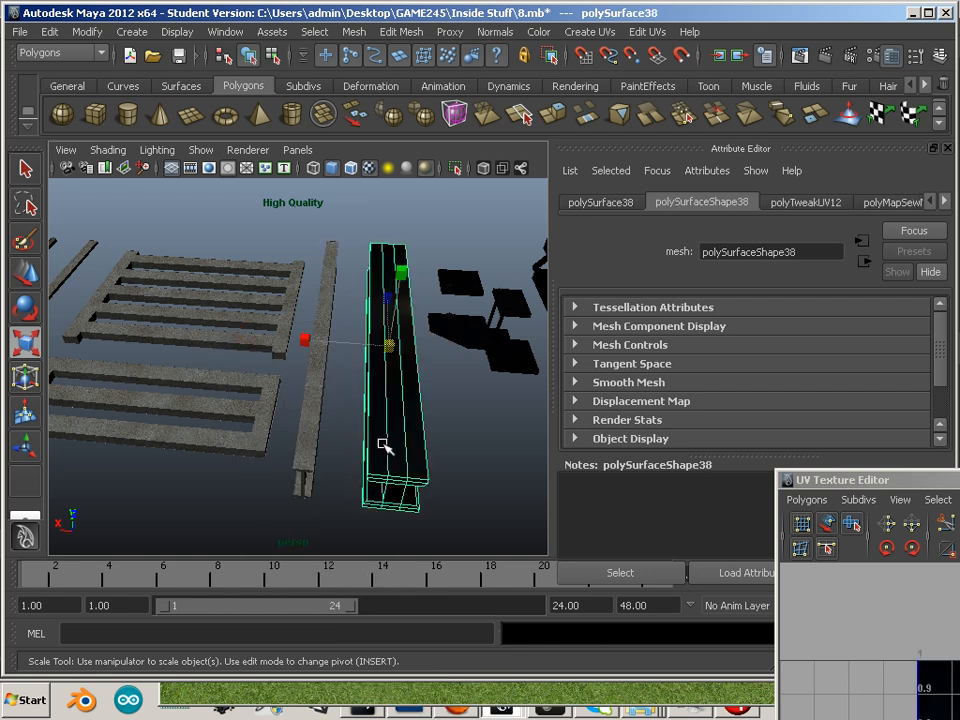
right_drag(385, 378, 499, 666)
Step: Assign the existing lambert4 material to the angled six-bolt plate and the square four-bolt plate
alt+drag(480, 440, 369, 388)
click(358, 345)
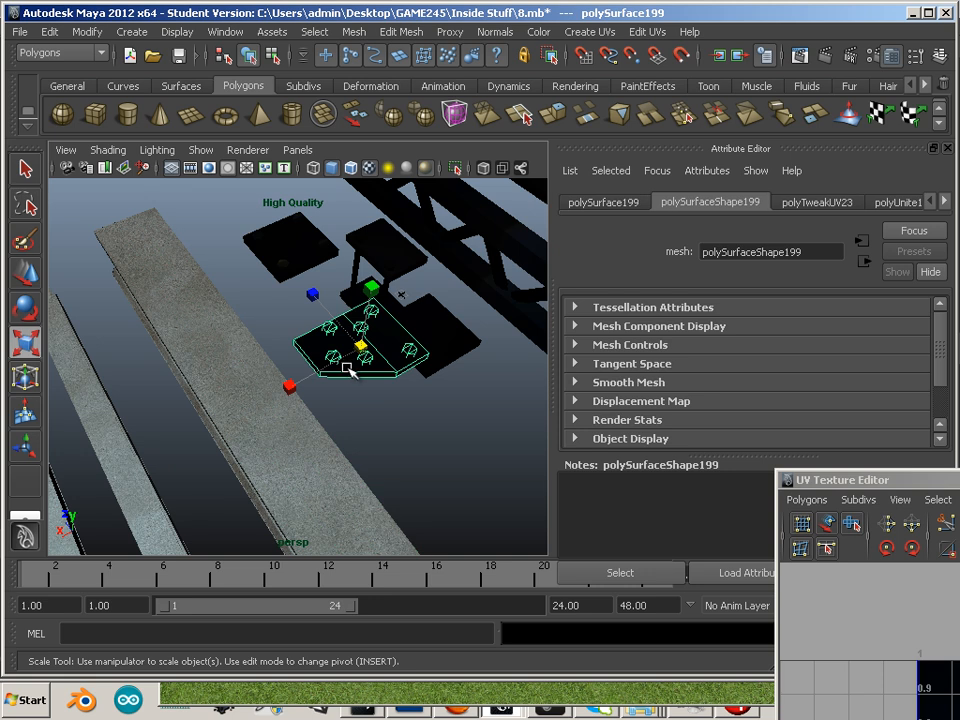
right_drag(350, 365, 470, 667)
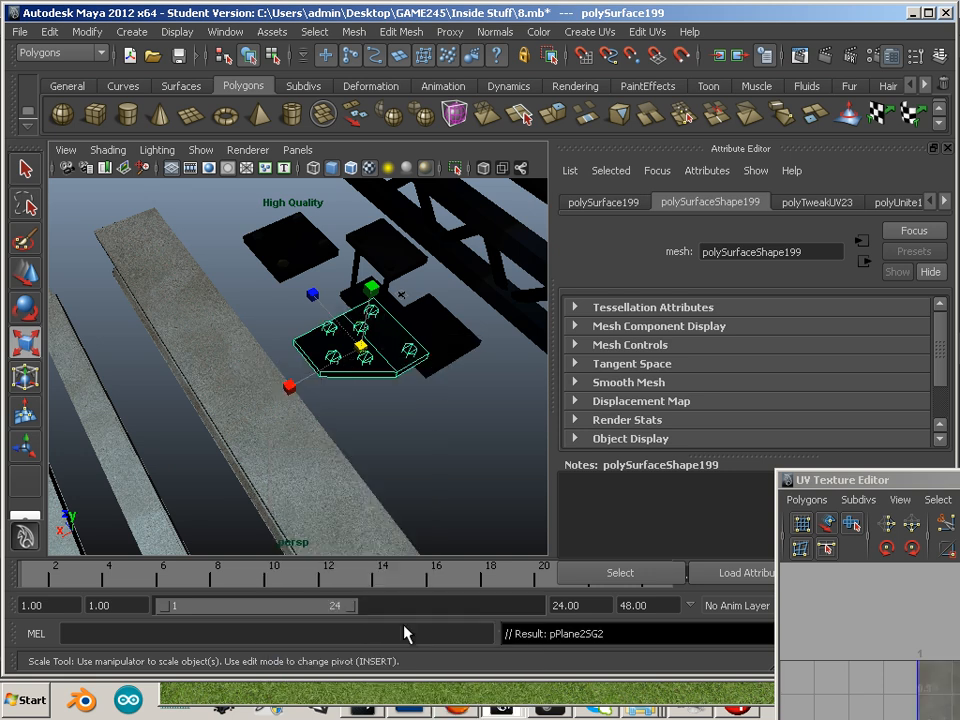
alt+drag(238, 446, 302, 439)
click(298, 385)
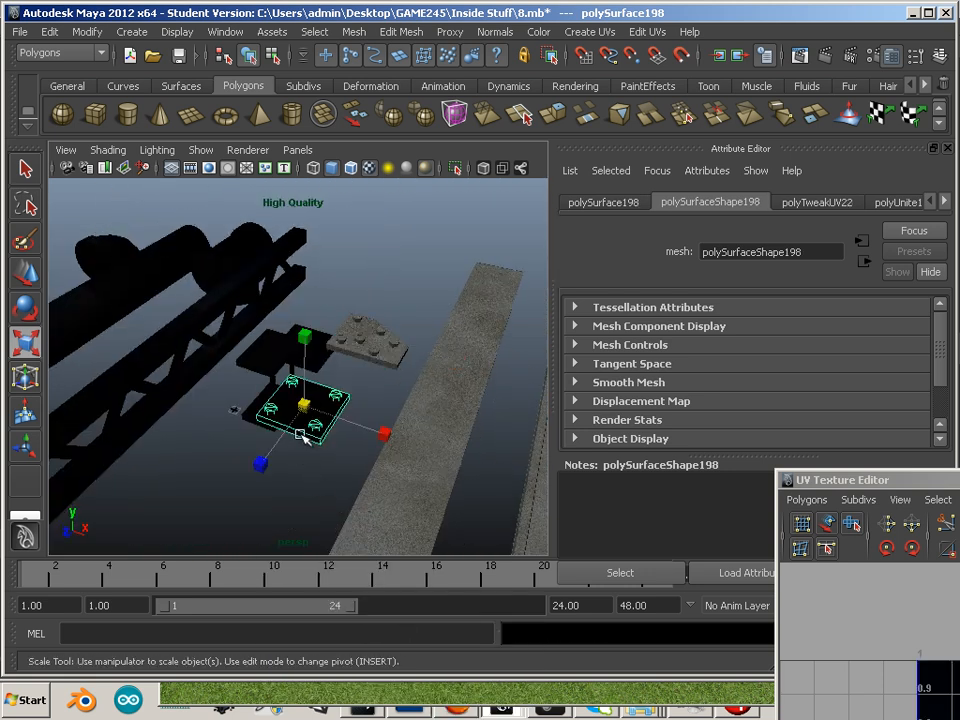
right_drag(298, 377, 456, 700)
Step: Try to assign an existing material to the remaining cluster of small plates all at once
alt+drag(214, 378, 346, 441)
click(346, 441)
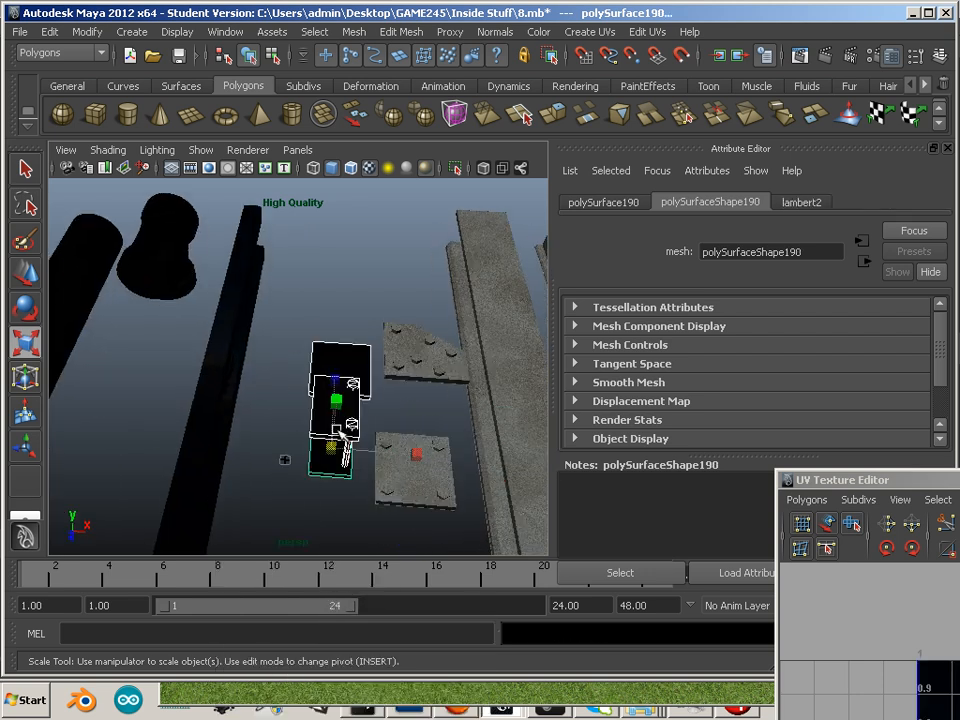
right_drag(346, 441, 467, 671)
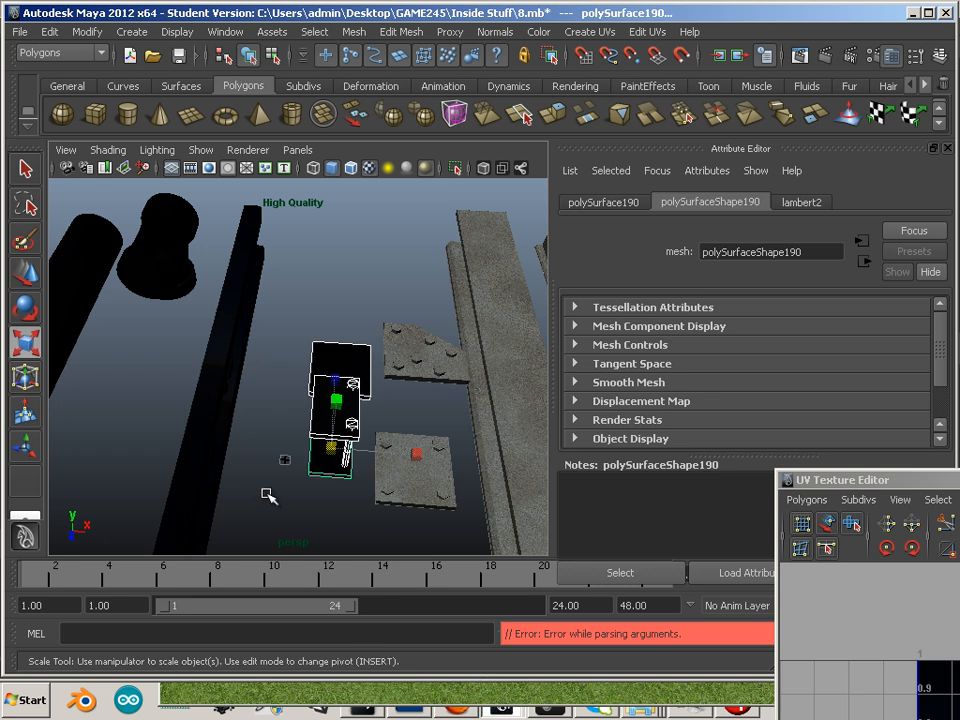
right_drag(345, 453, 455, 671)
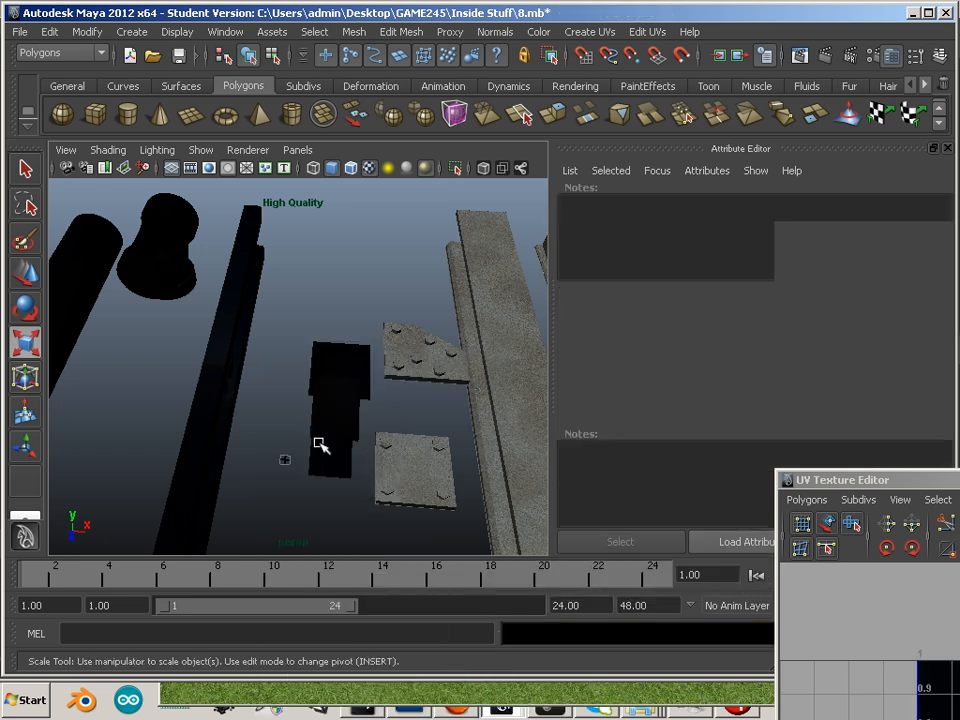
Step: Assign the existing lambert4 material to the small front plate of the cluster and the raised two-bolt plate
right_drag(325, 452, 322, 685)
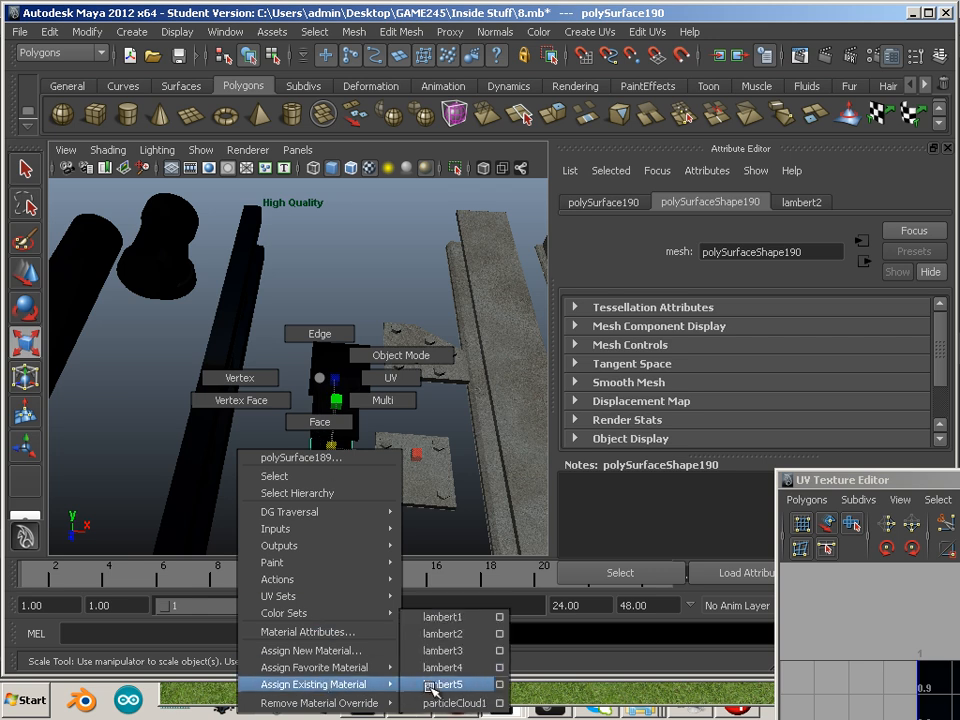
right_drag(430, 690, 436, 669)
click(270, 492)
alt+drag(221, 443, 275, 438)
click(361, 415)
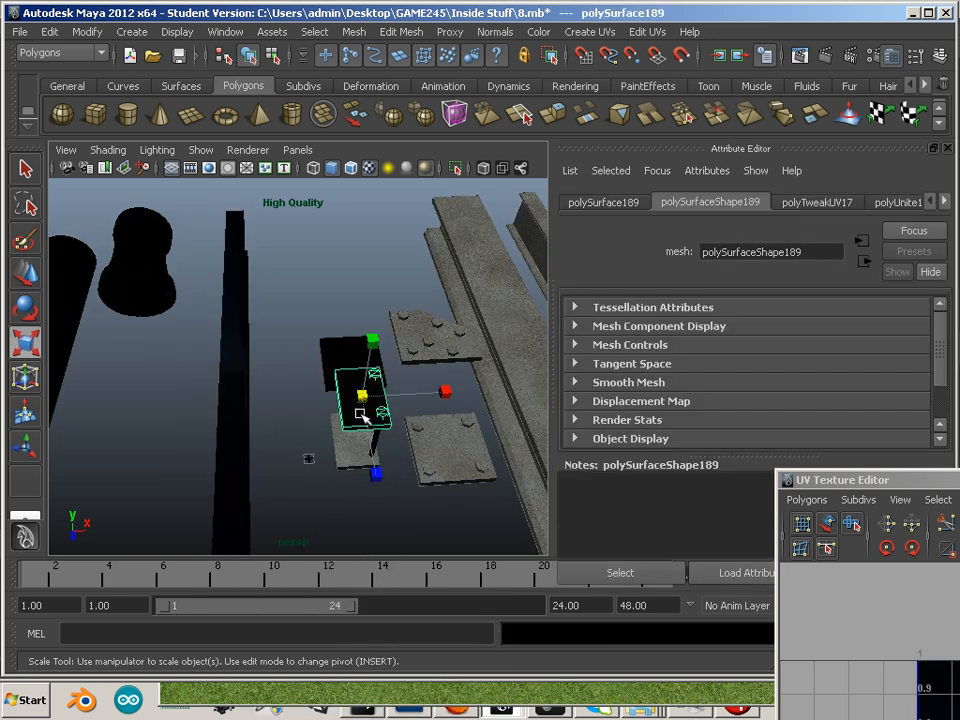
right_drag(361, 378, 345, 684)
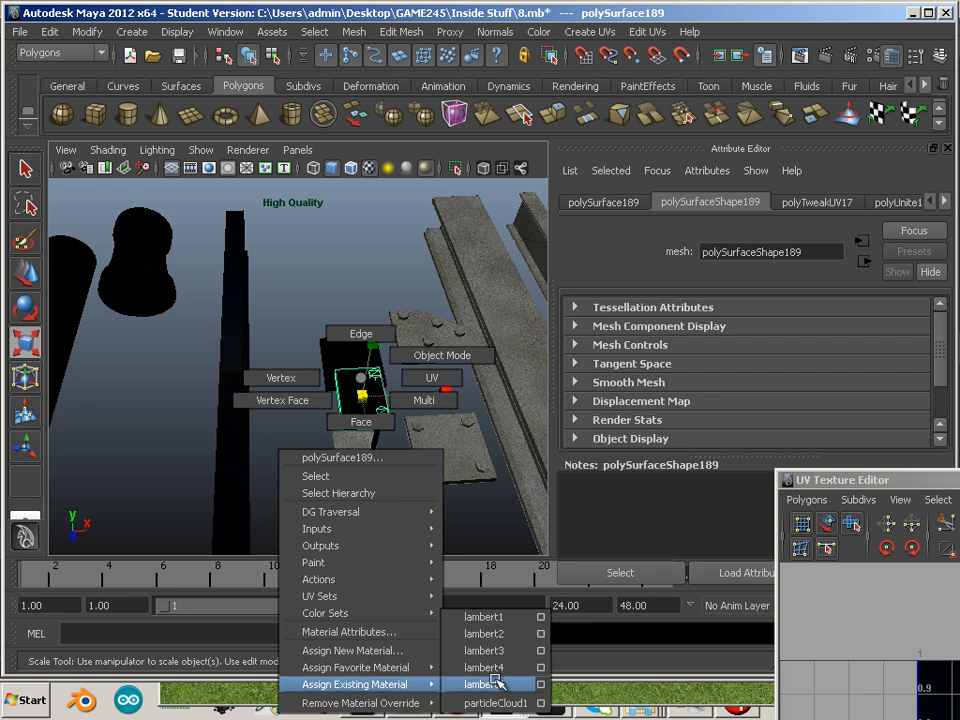
right_drag(495, 683, 497, 678)
click(309, 484)
Step: Assign the existing lambert4 material to the rear plate of the cluster and the long lattice beam
click(333, 360)
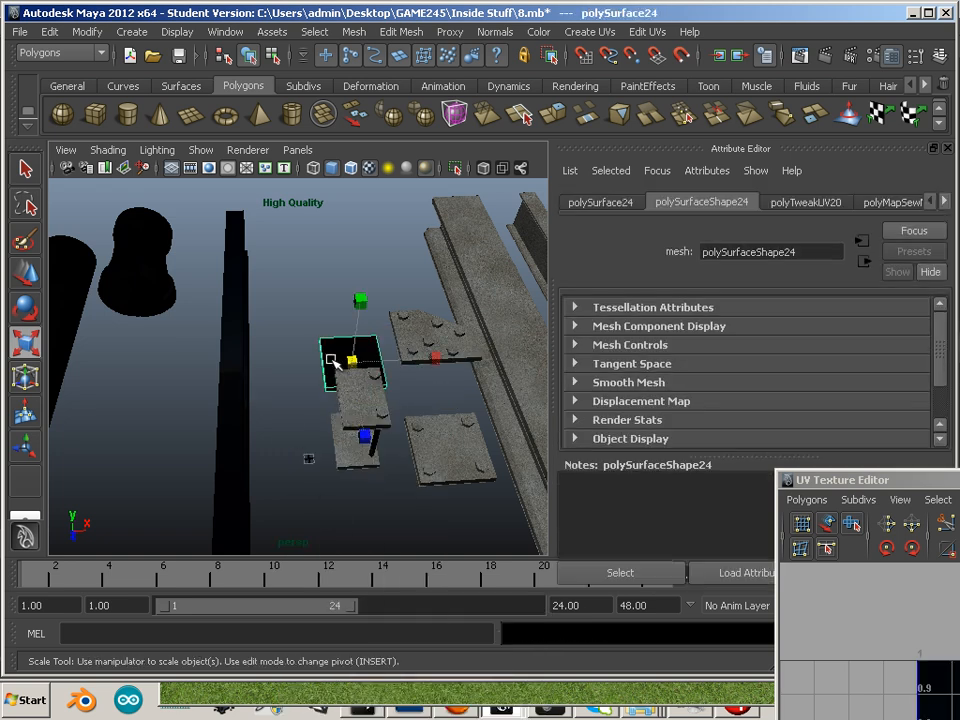
right_drag(333, 360, 492, 675)
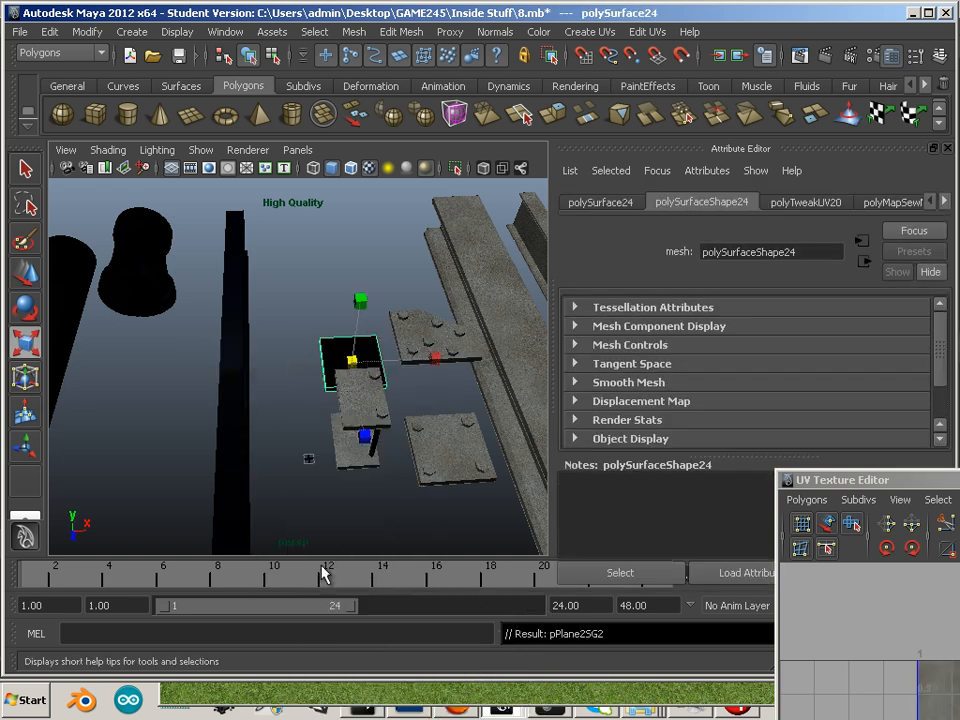
alt+middle_drag(238, 455, 340, 385)
click(336, 377)
right_drag(340, 372, 490, 684)
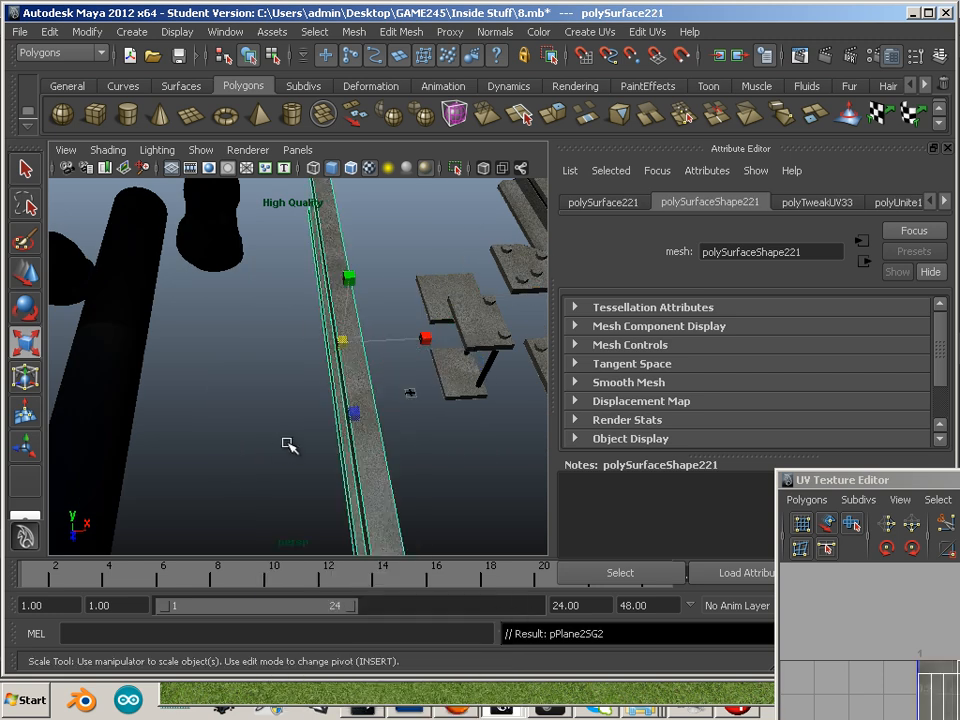
Step: Assign the existing lambert4 material to the short flanged pipe fitting beside the lattice beam
alt+right_drag(215, 330, 139, 403)
alt+drag(139, 403, 245, 428)
alt+right_drag(245, 428, 277, 425)
click(193, 331)
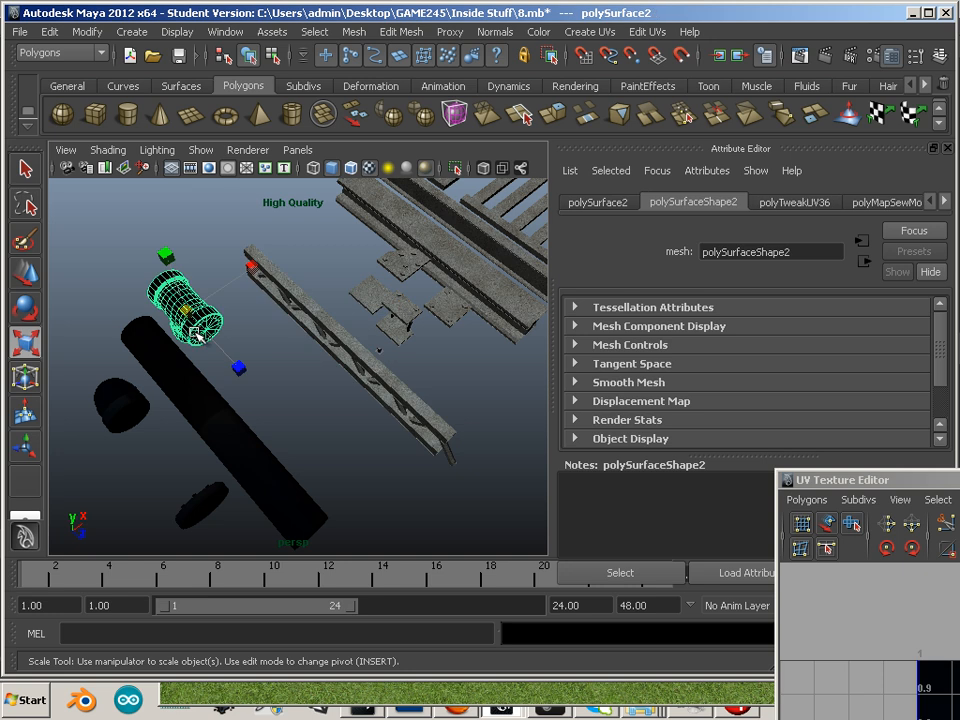
right_drag(197, 333, 300, 656)
Step: Assign the existing lambert4 material to the long straight pipe
alt+drag(182, 437, 287, 447)
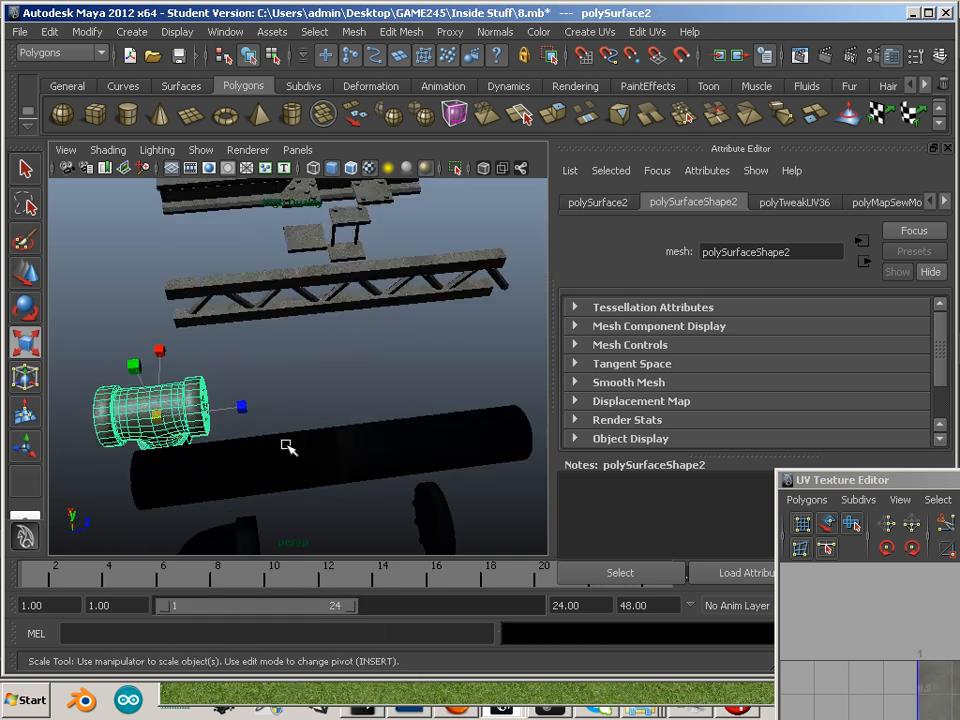
click(206, 467)
right_drag(204, 377, 229, 686)
right_drag(328, 674, 328, 672)
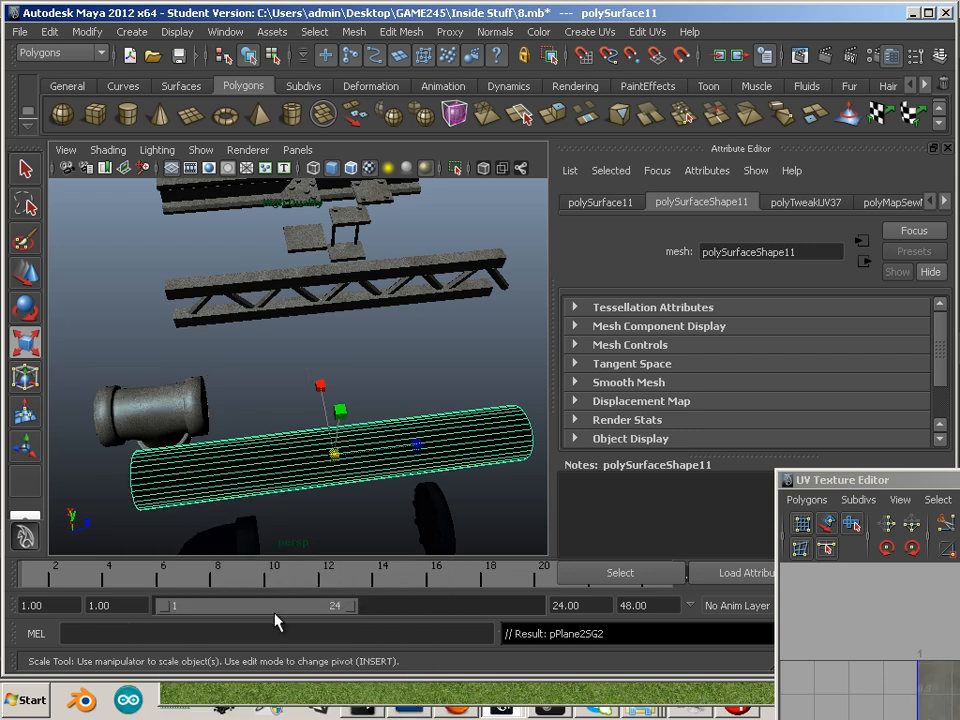
click(200, 509)
Step: Assign the existing lambert4 material to the curved elbow pipe
alt+drag(199, 508, 217, 407)
click(283, 407)
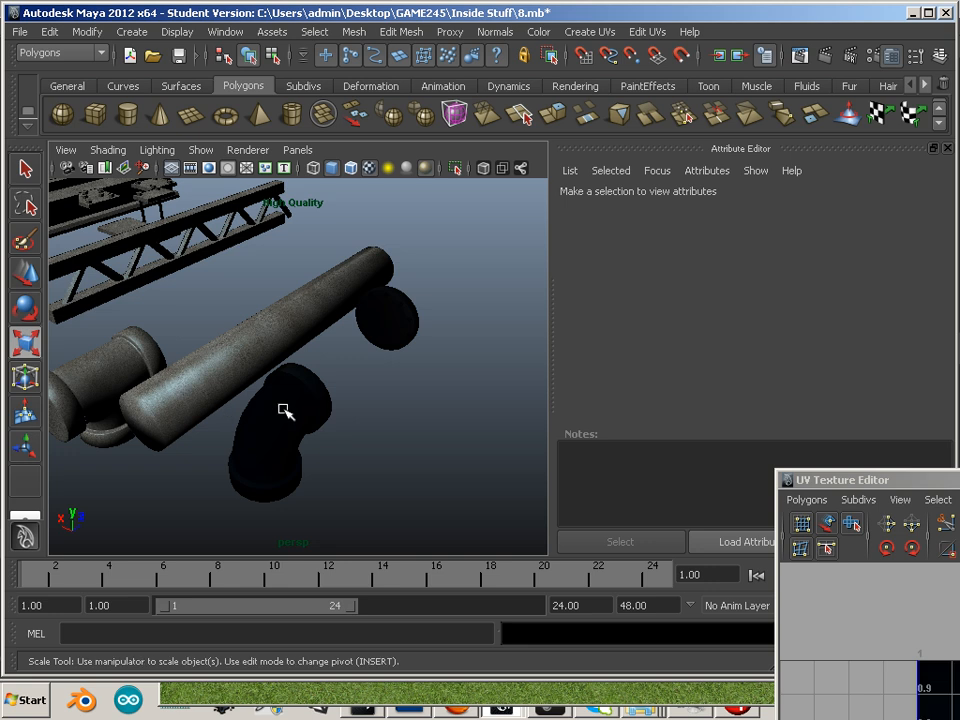
right_drag(265, 413, 289, 672)
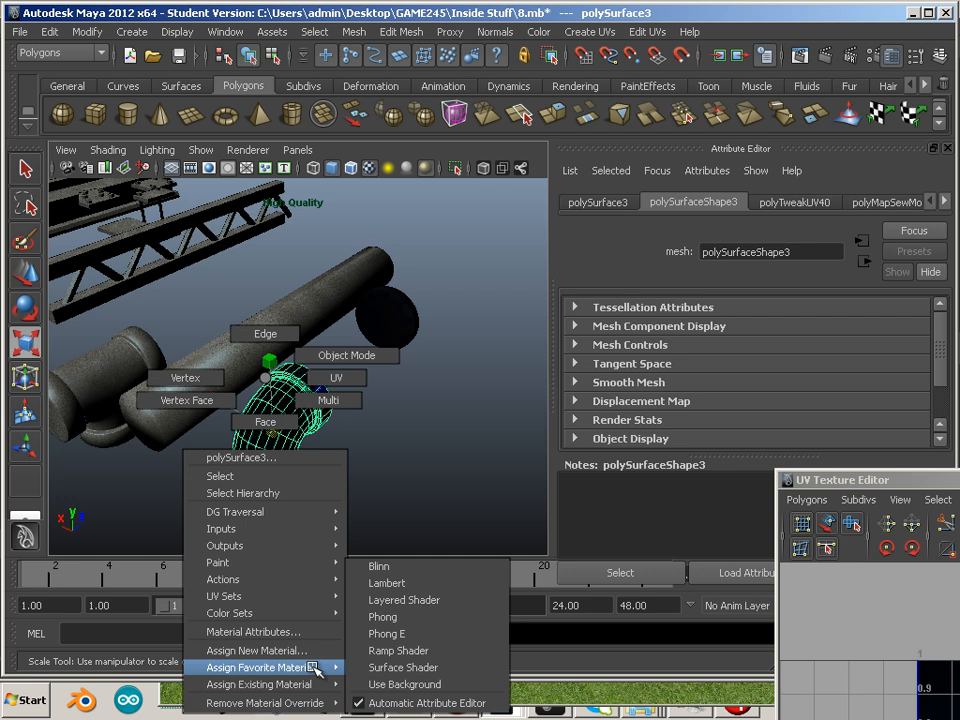
right_drag(314, 670, 377, 671)
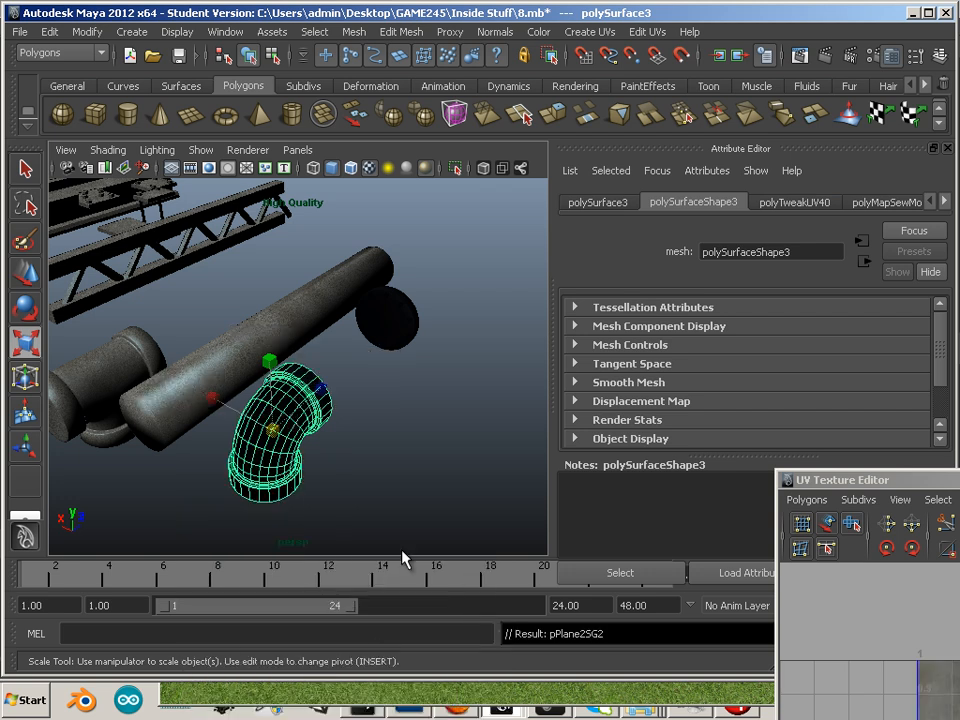
Step: Assign the existing lambert4 material to the round bolted flange cap near the end of the long pipe
alt+drag(403, 564, 295, 387)
click(294, 403)
right_drag(294, 403, 320, 685)
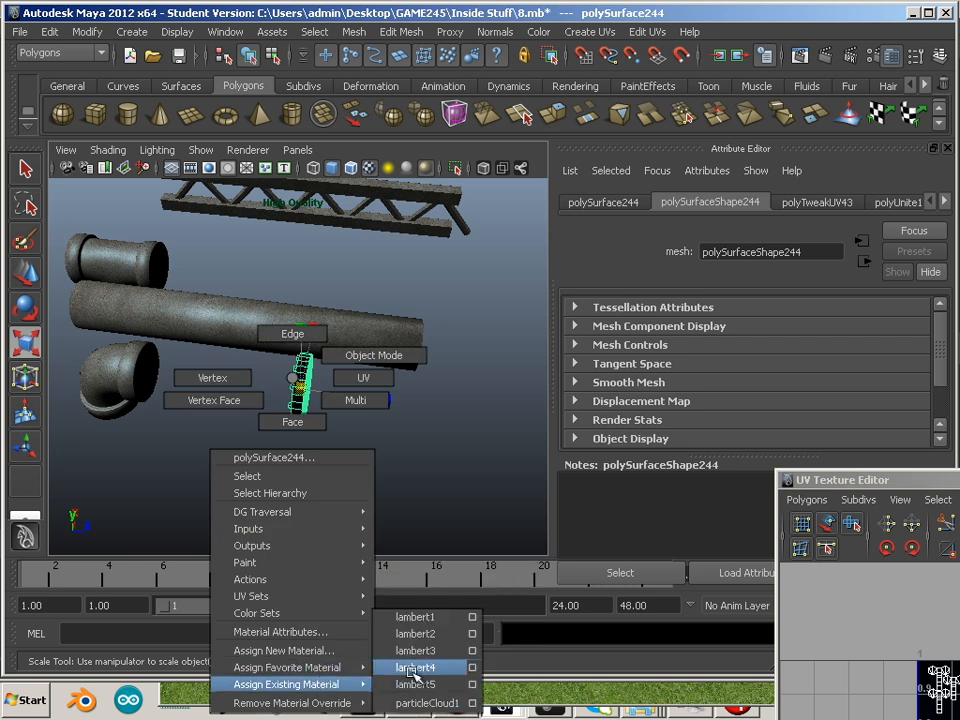
right_drag(414, 676, 414, 670)
click(274, 476)
Step: Inspect the beams, grates, plates and pipes from several angles for models still lacking the steel material
alt+drag(274, 476, 203, 368)
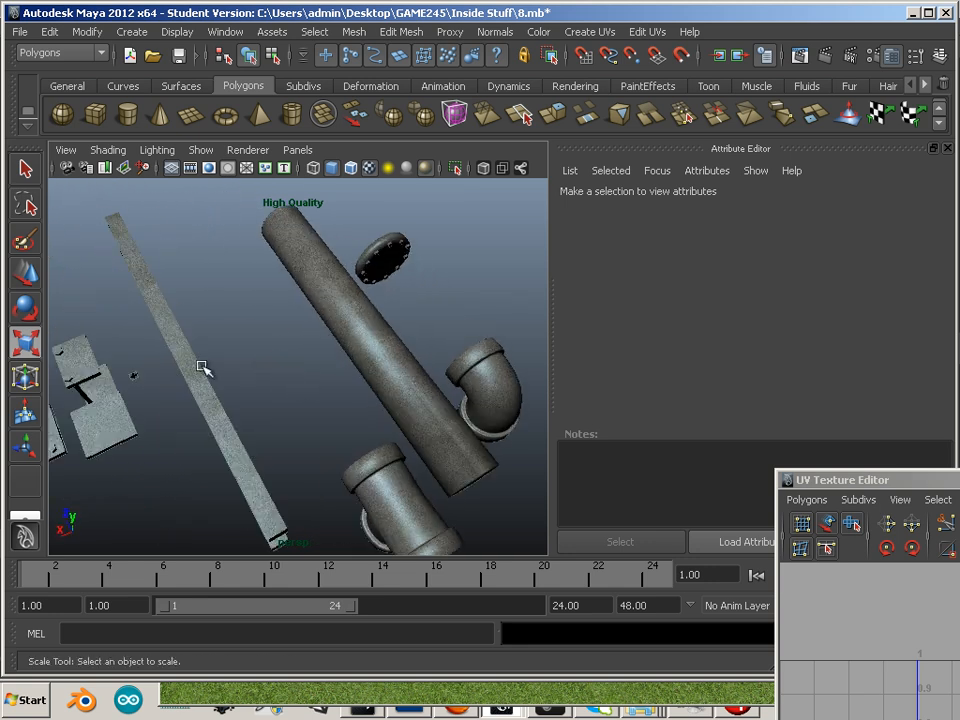
alt+drag(136, 388, 360, 302)
alt+middle_drag(360, 302, 199, 273)
alt+drag(199, 273, 201, 273)
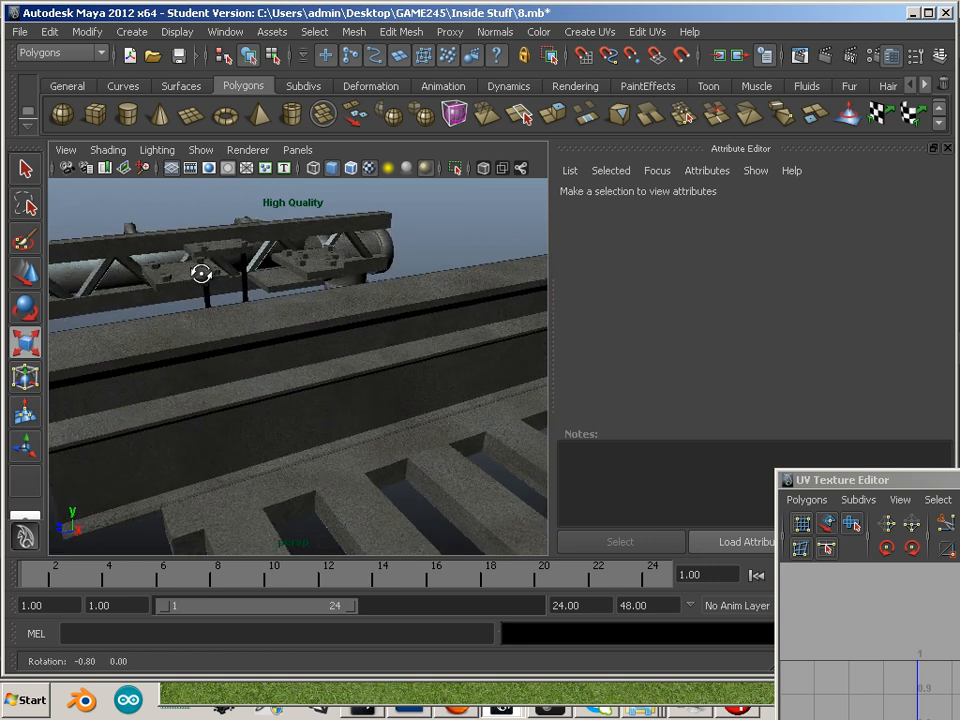
alt+middle_drag(201, 273, 347, 339)
alt+right_drag(347, 339, 40, 283)
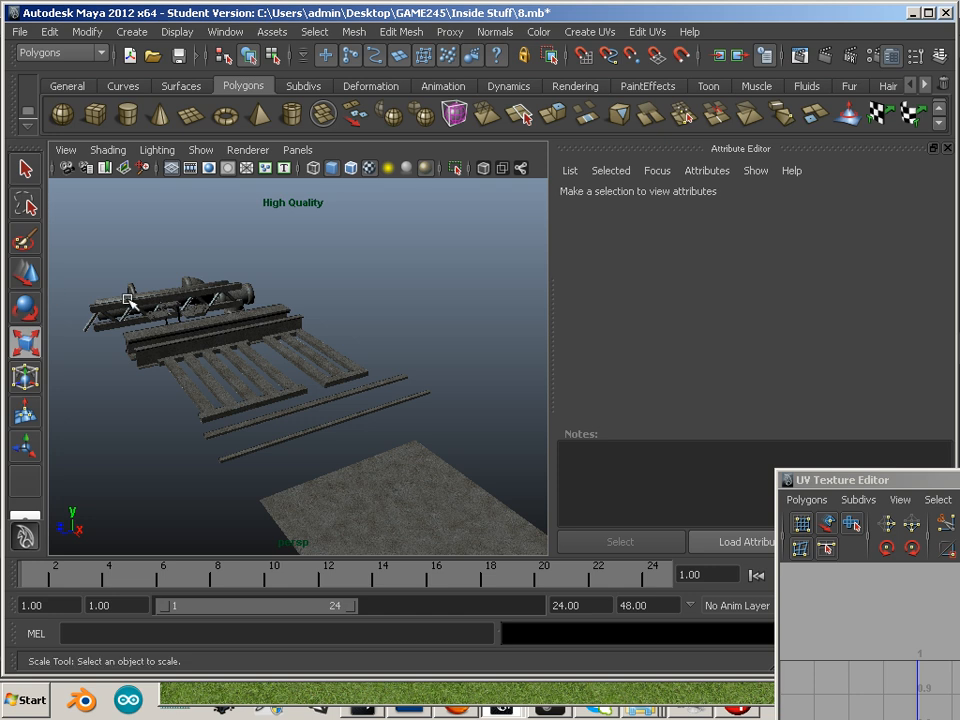
alt+drag(128, 300, 236, 300)
alt+right_drag(236, 300, 332, 372)
alt+drag(332, 372, 288, 337)
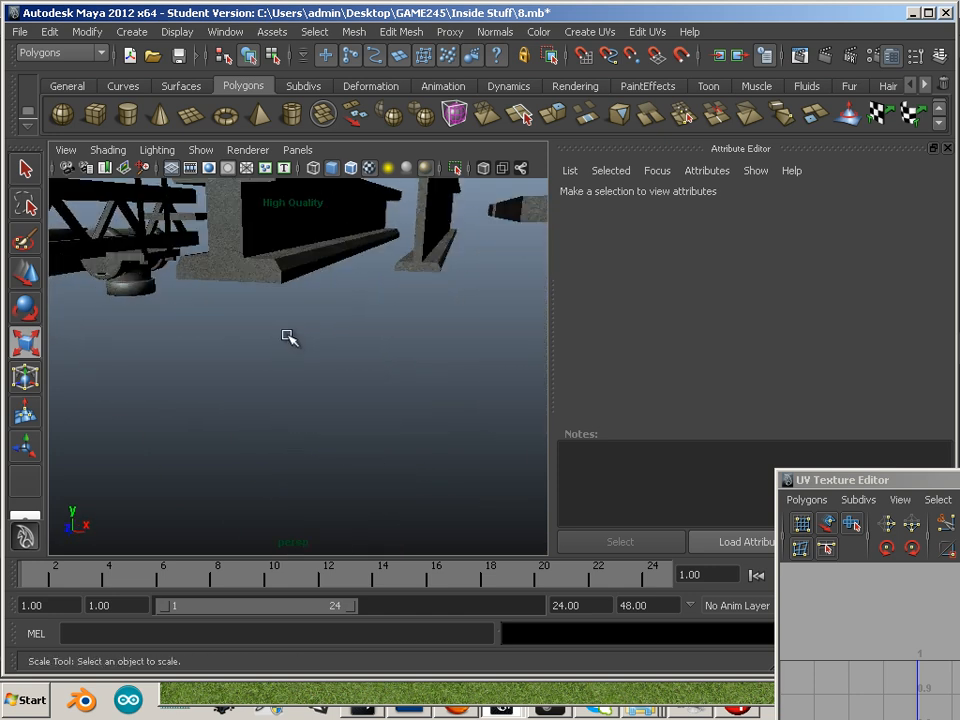
alt+middle_drag(288, 337, 283, 401)
alt+drag(283, 401, 283, 373)
alt+middle_drag(283, 373, 238, 430)
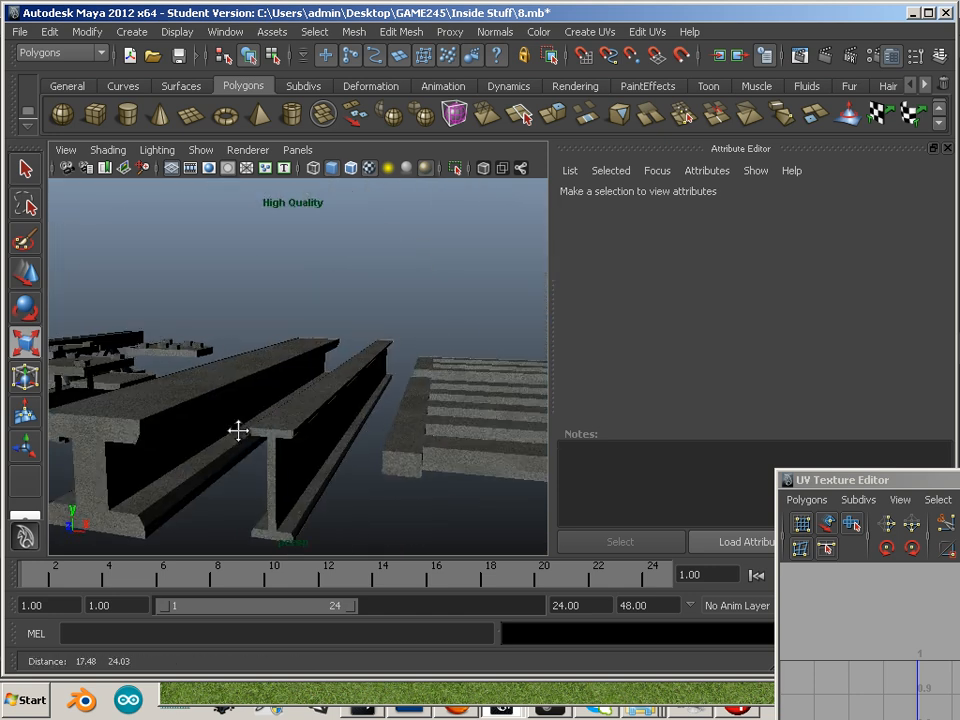
alt+drag(238, 430, 298, 418)
Step: Try to assign the existing lambert4 material to the black front post under the raised two-bolt plate
alt+right_drag(298, 418, 228, 683)
click(214, 398)
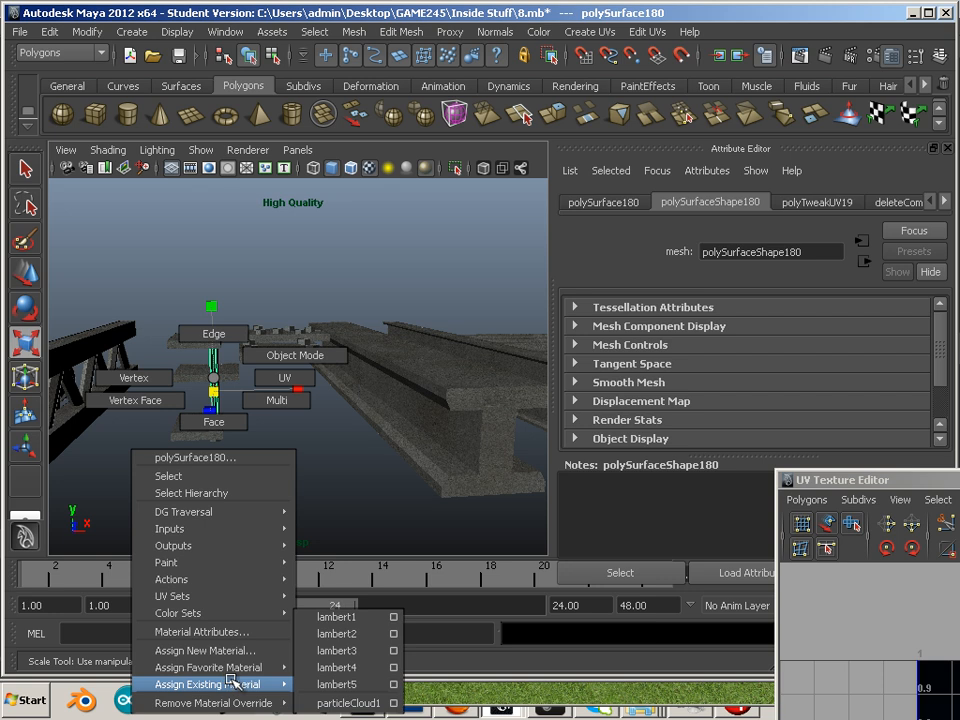
right_drag(320, 675, 320, 675)
click(176, 474)
alt+drag(176, 474, 352, 446)
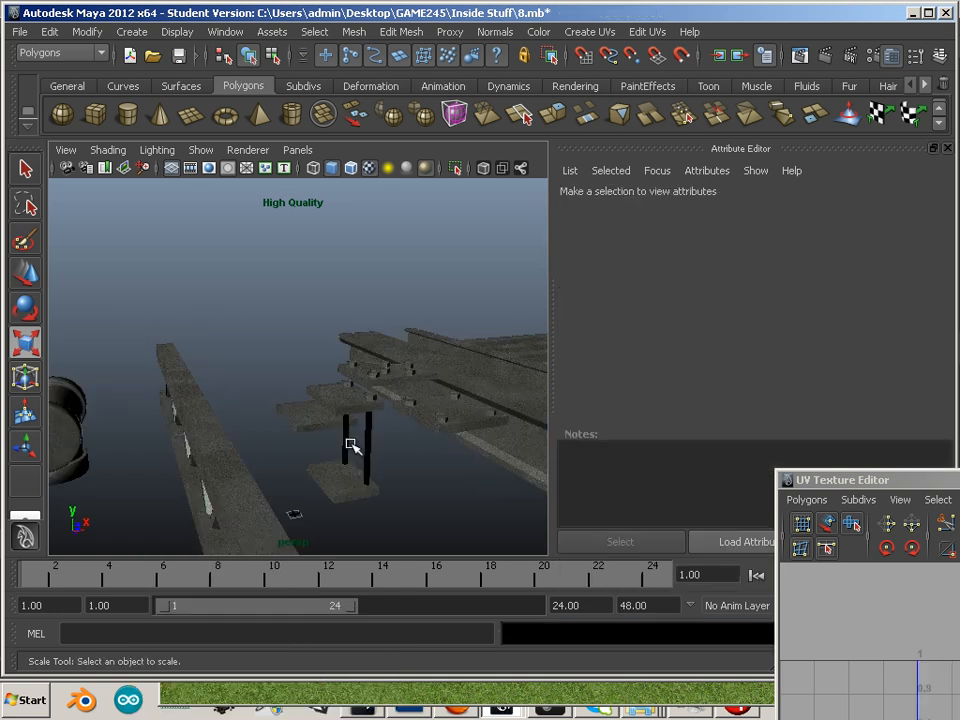
click(362, 444)
right_drag(365, 447, 493, 666)
click(352, 455)
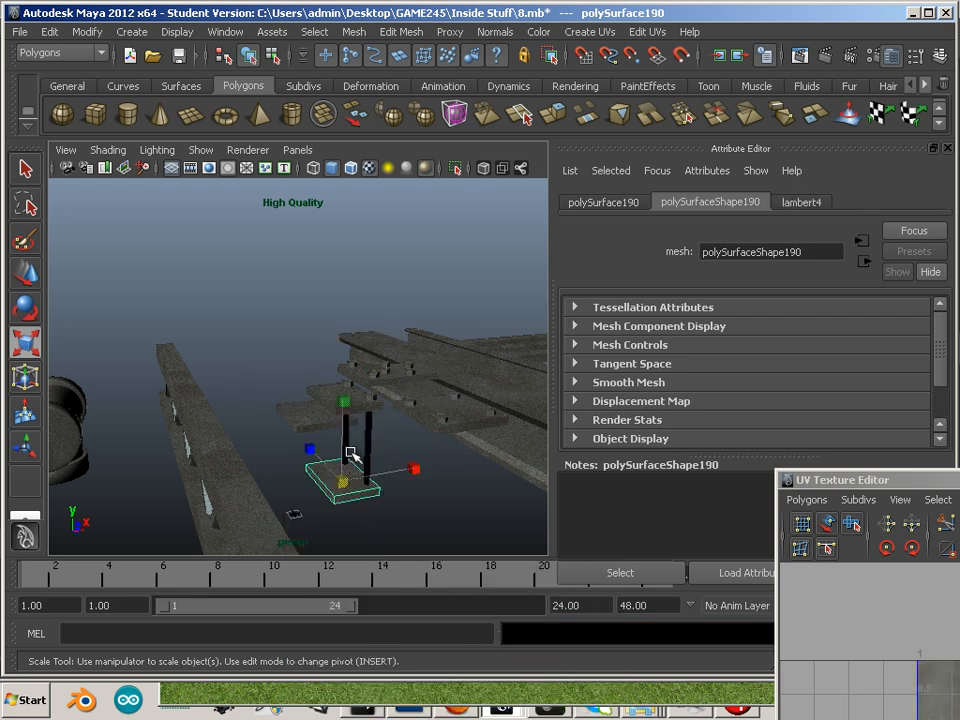
Step: Reverse the normals of the two black posts under the raised two-bolt plate
click(368, 449)
alt+middle_drag(398, 472, 369, 460)
alt+right_drag(369, 460, 399, 475)
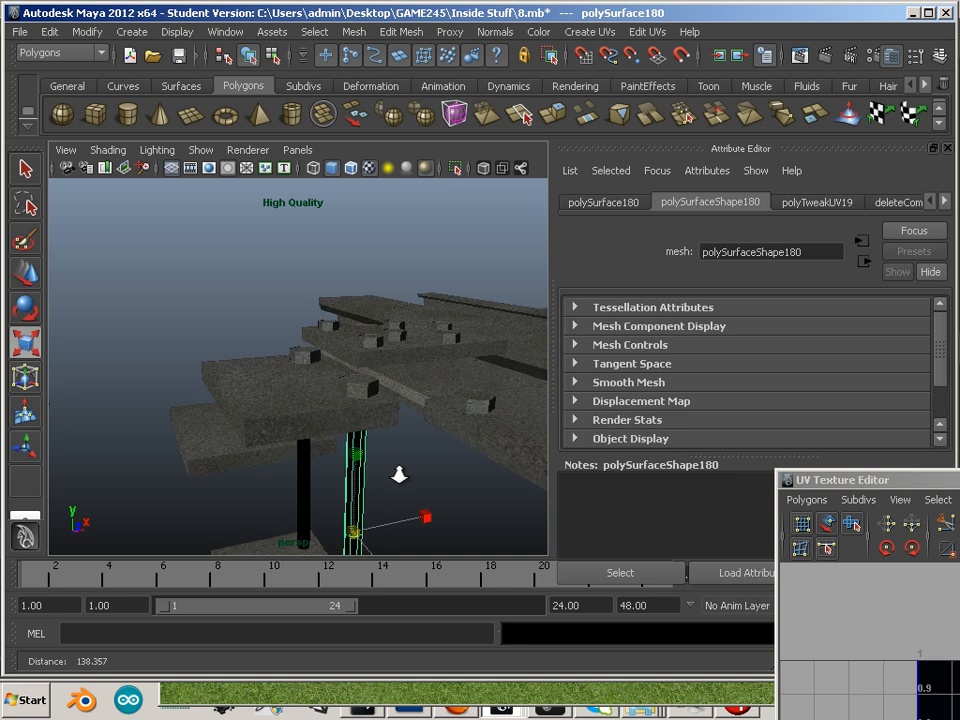
click(303, 486)
shift+click(362, 490)
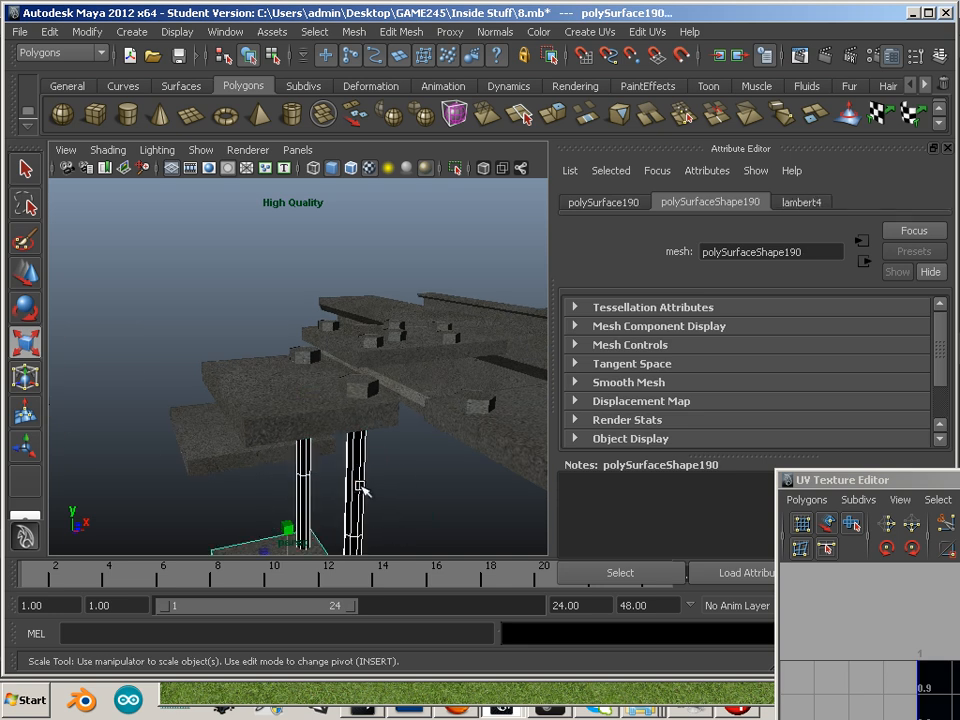
drag(305, 505, 305, 505)
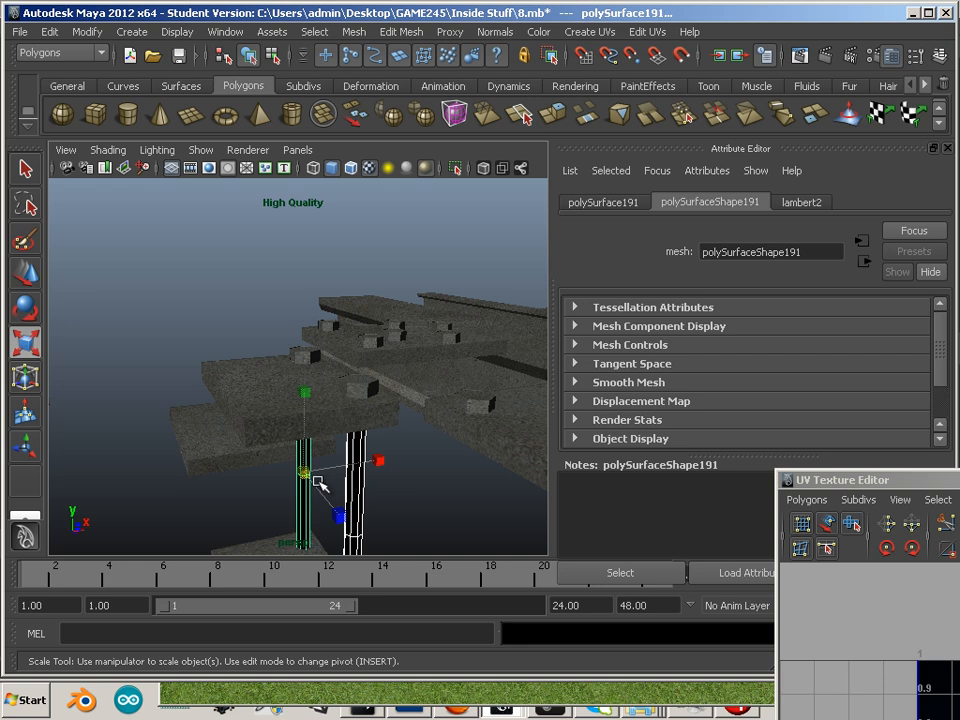
click(513, 36)
click(540, 186)
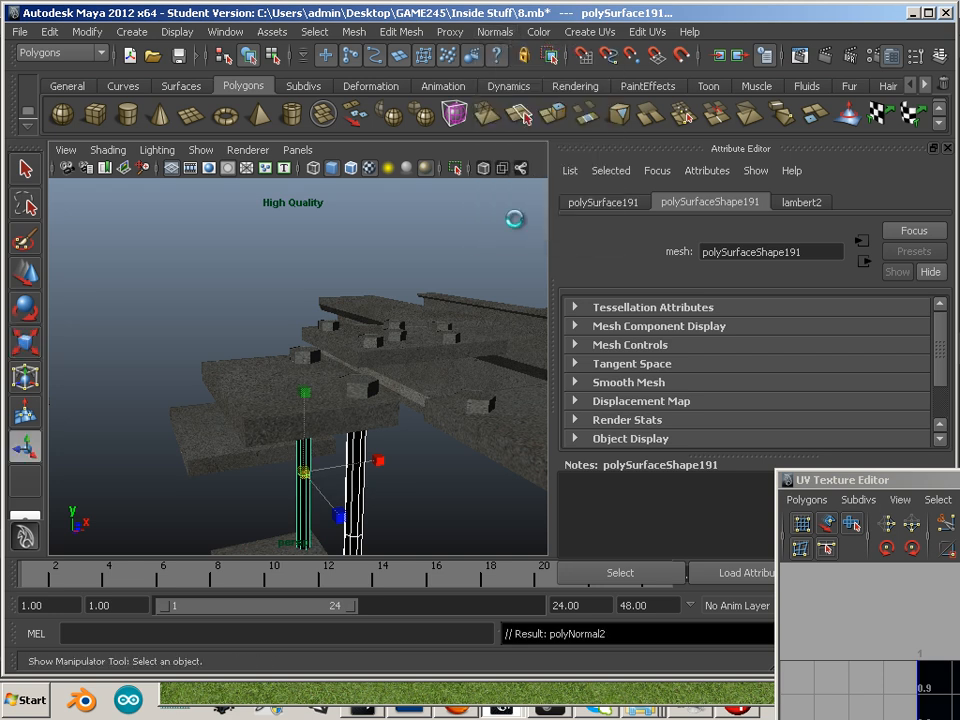
Step: Try again to assign the existing lambert4 material to the front post after reversing its normals
click(442, 480)
alt+drag(442, 480, 371, 429)
click(377, 390)
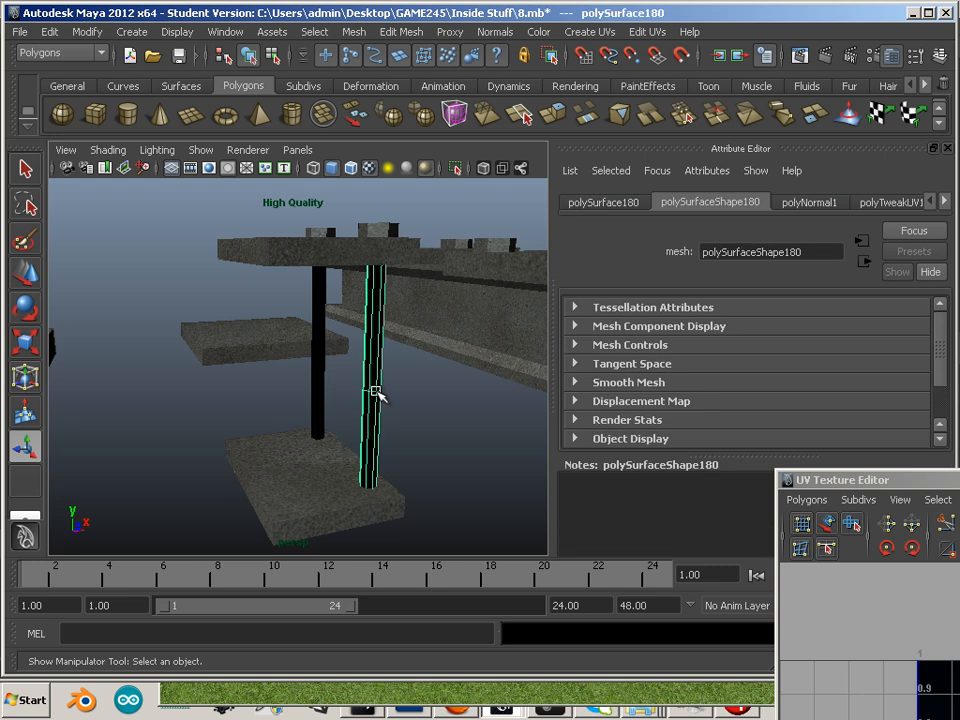
right_drag(376, 378, 376, 481)
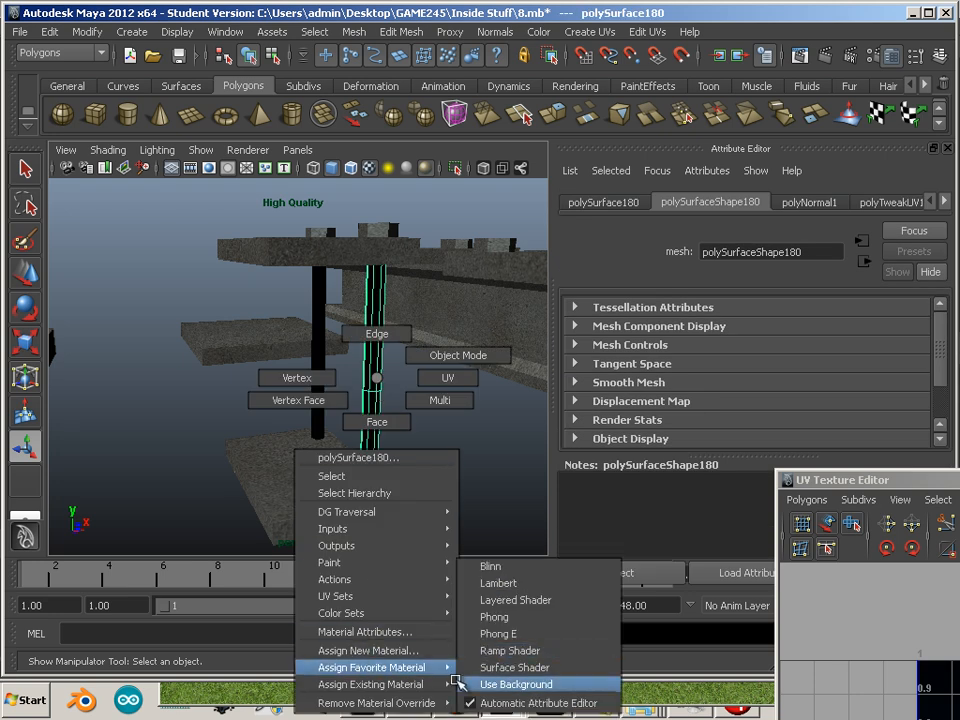
mouse_move(428, 688)
click(497, 667)
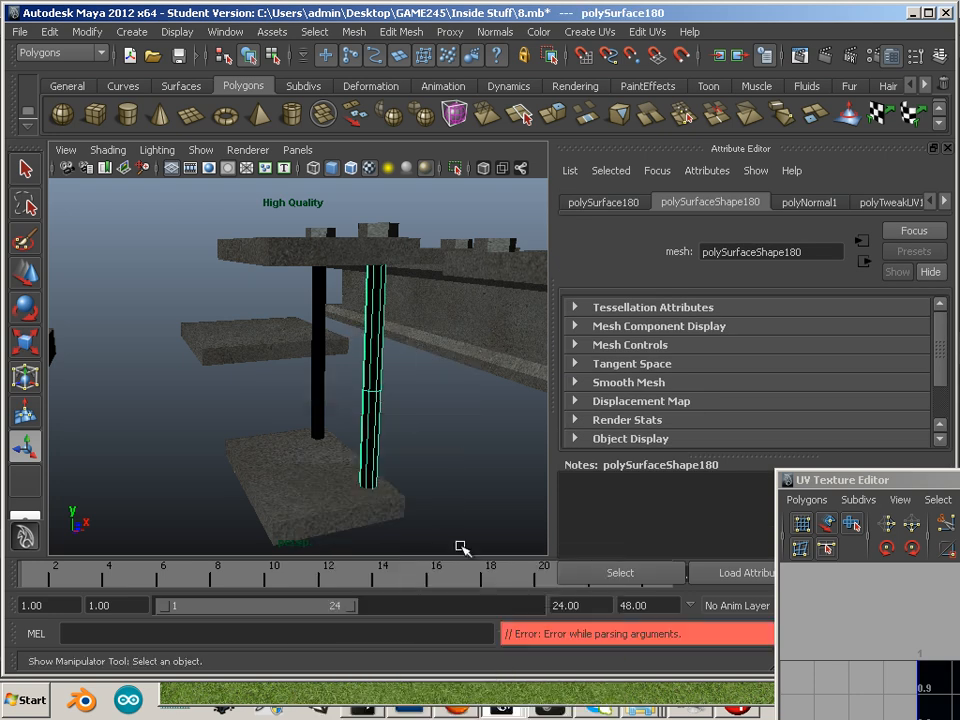
click(420, 403)
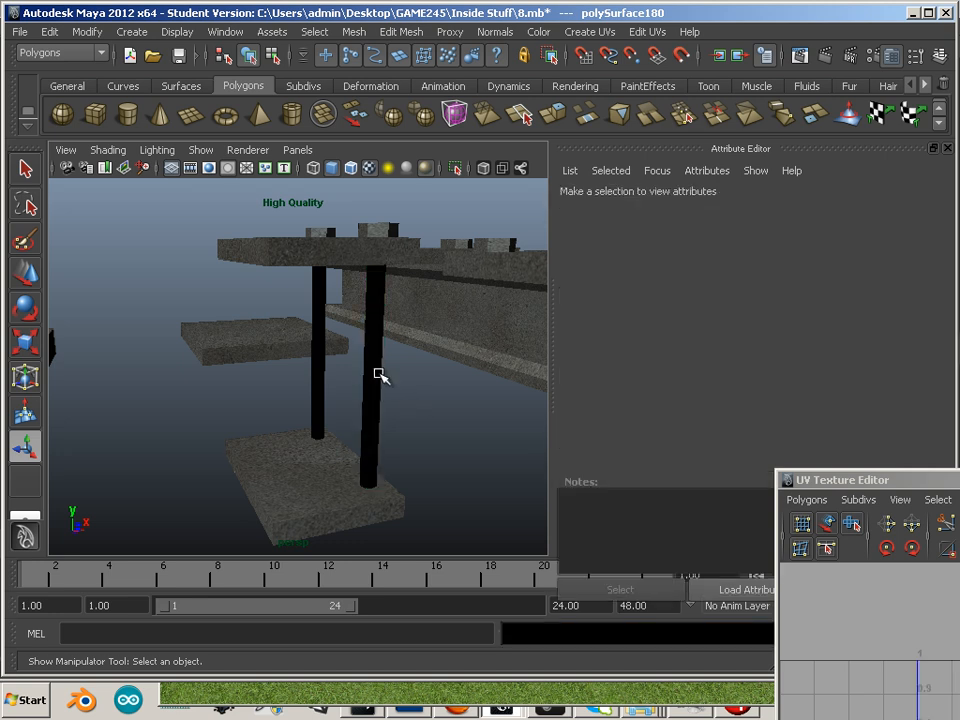
click(377, 375)
Step: Assign the existing lambert4 material to the rear post under the raised two-bolt plate
click(311, 362)
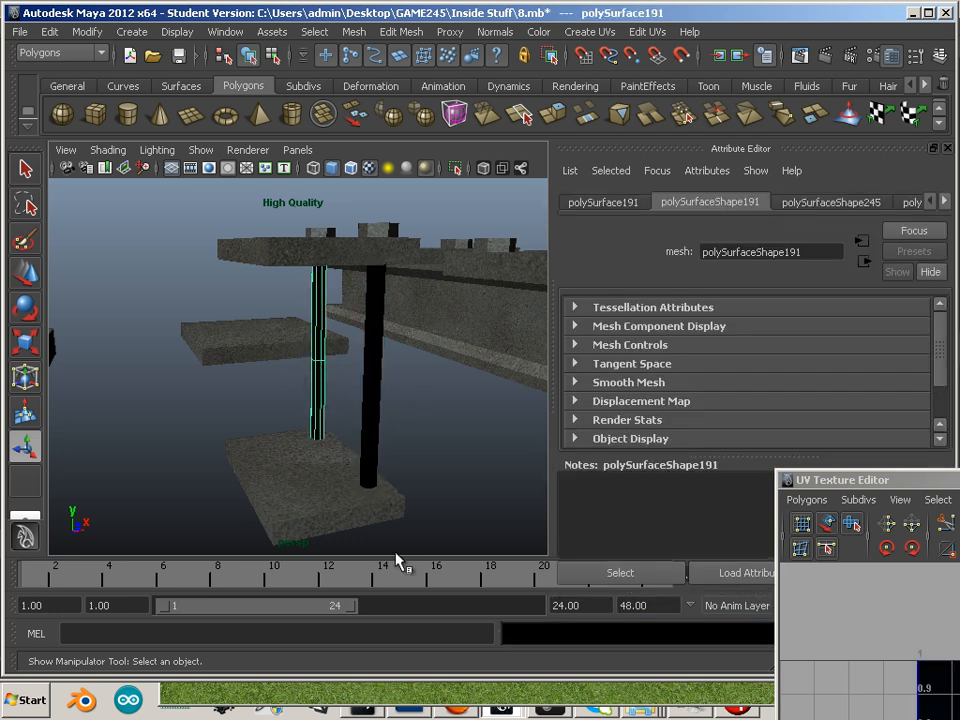
right_click(326, 378)
mouse_move(343, 684)
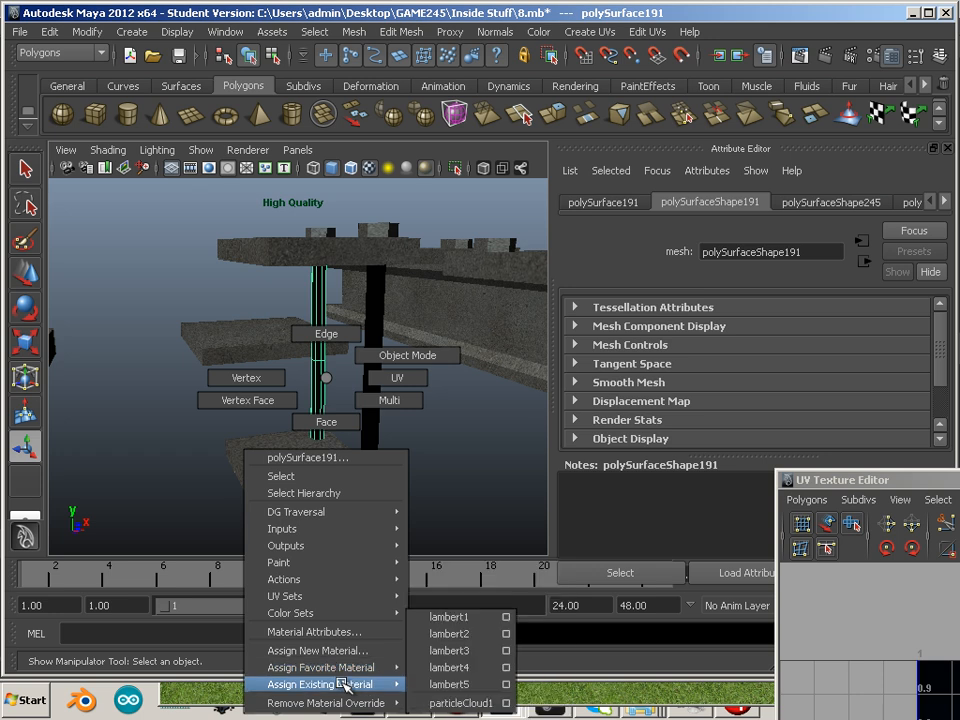
click(469, 683)
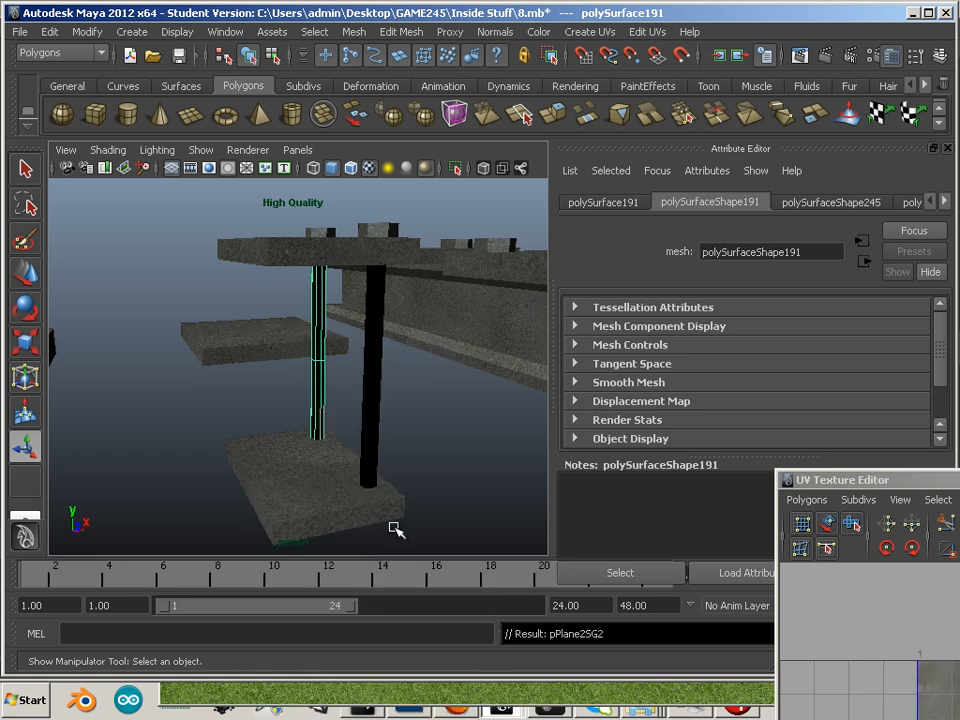
click(343, 414)
Step: Replace the black front post with a duplicate of the textured rear post, moved to the plate's front corner
click(379, 411)
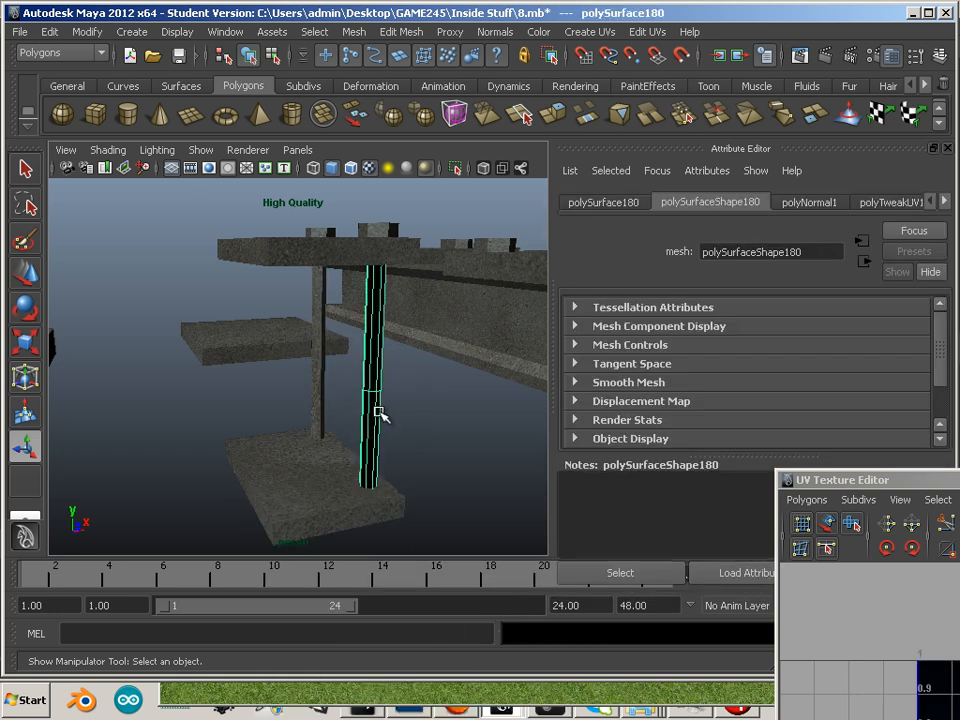
key(Delete)
click(316, 403)
click(32, 283)
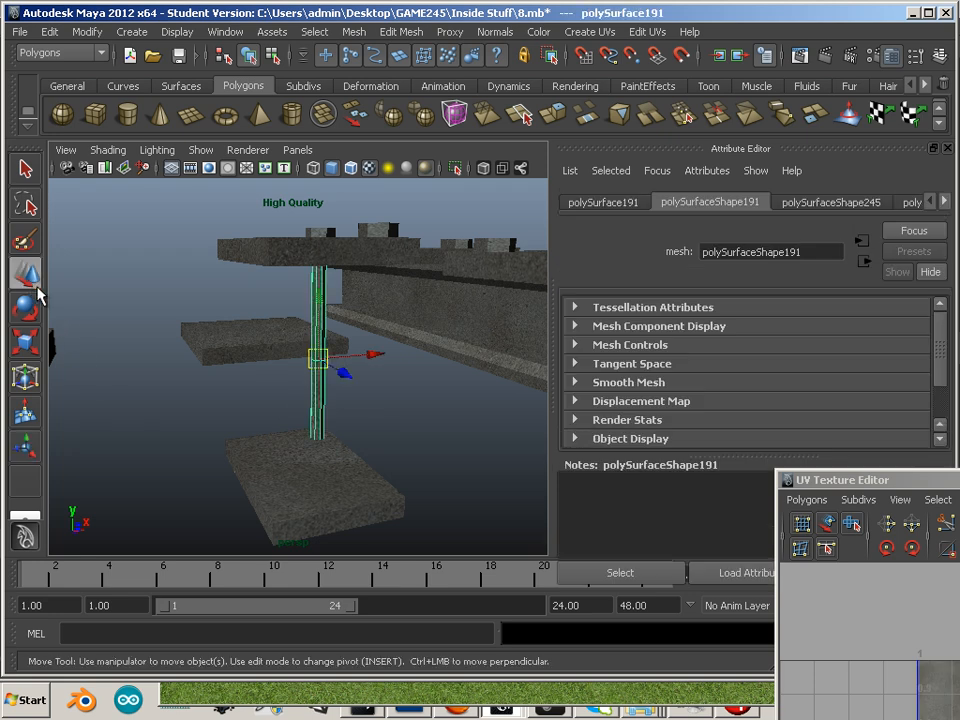
key(ctrl+d)
drag(328, 413, 395, 455)
Step: Inspect the steel texture on the posts, plates, pipes and beams across the whole scene
alt+middle_drag(443, 508, 375, 396)
alt+right_drag(375, 396, 332, 415)
alt+drag(332, 415, 310, 440)
click(391, 492)
alt+middle_drag(391, 492, 291, 454)
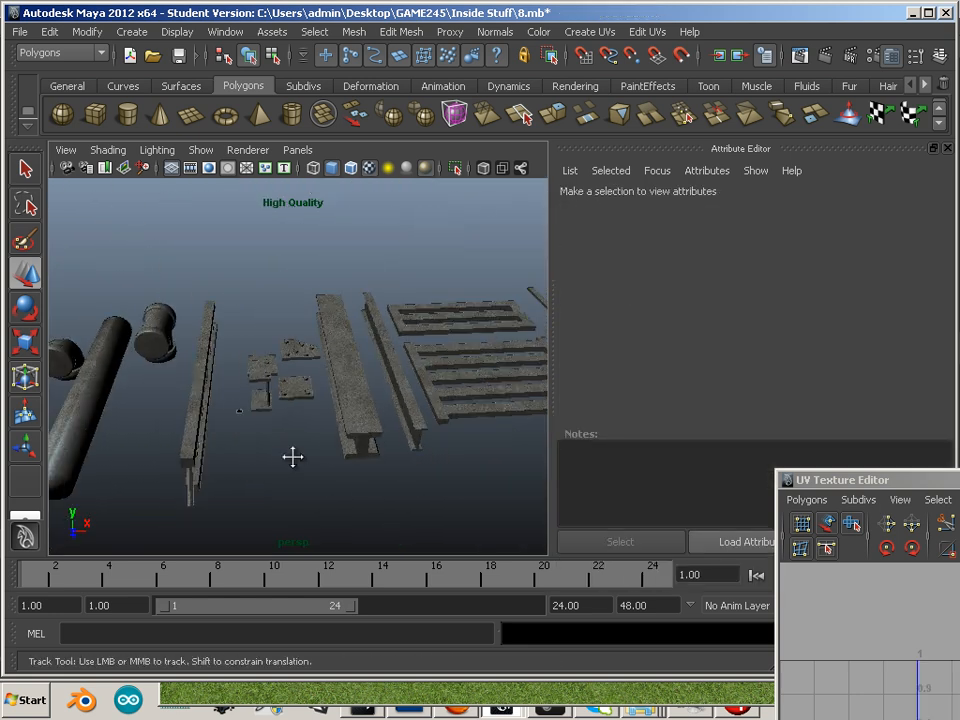
alt+drag(291, 454, 476, 374)
alt+middle_drag(476, 374, 289, 467)
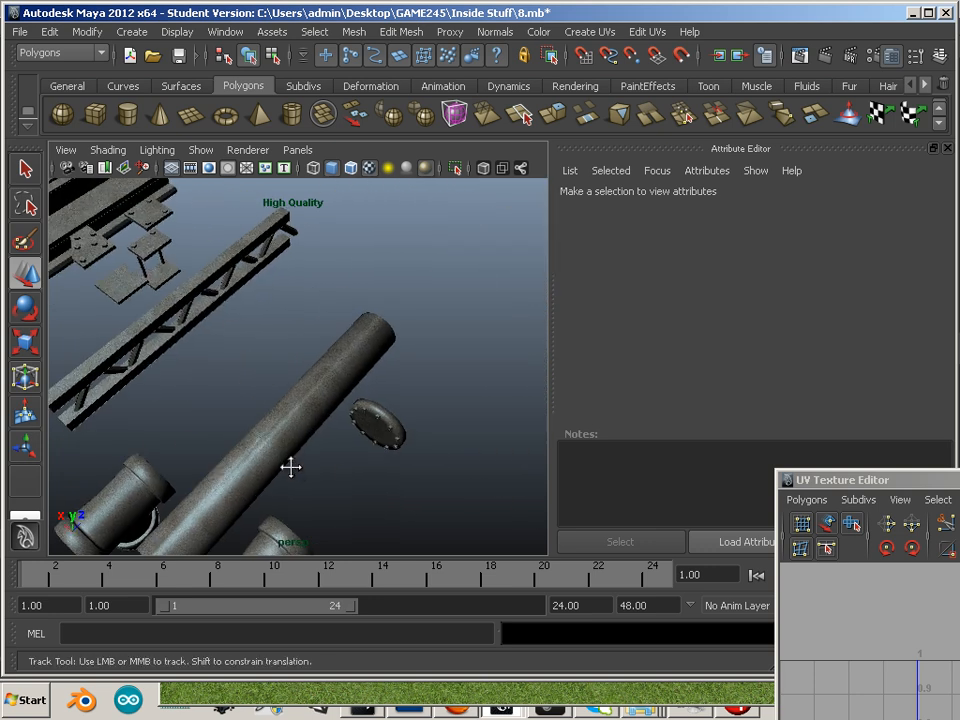
alt+drag(289, 467, 435, 400)
alt+middle_drag(140, 445, 313, 343)
alt+drag(313, 343, 128, 355)
alt+right_drag(128, 355, 152, 360)
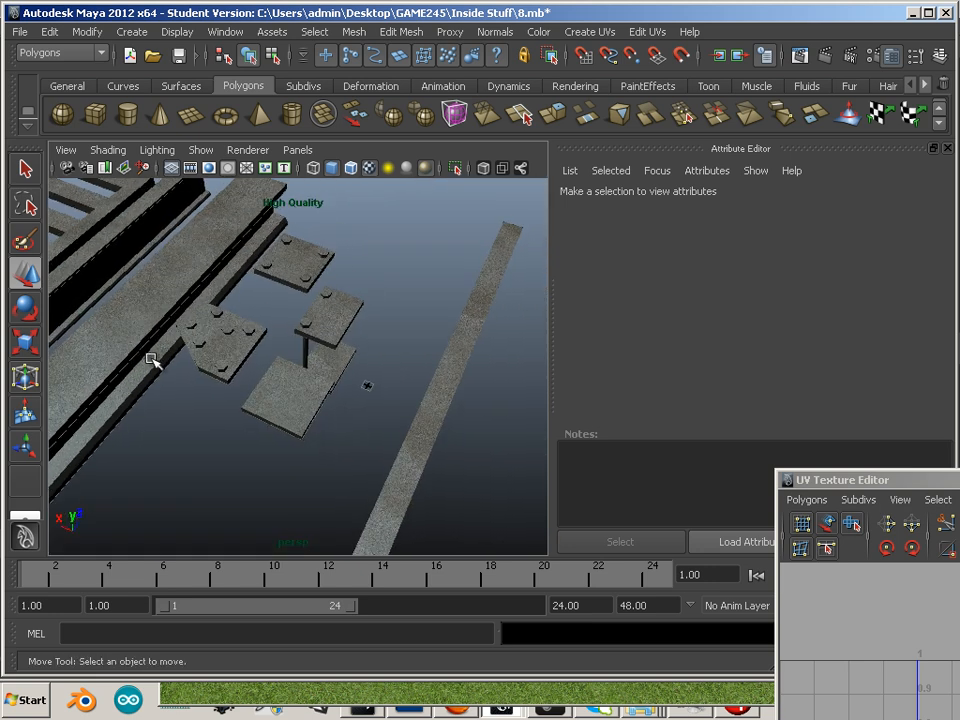
alt+middle_drag(152, 360, 238, 379)
Step: Switch to Firefox and return from the DSC_6397 image to the Texture pack 1 (Metals and Factory Equipment) gallery
key(alt+Tab)
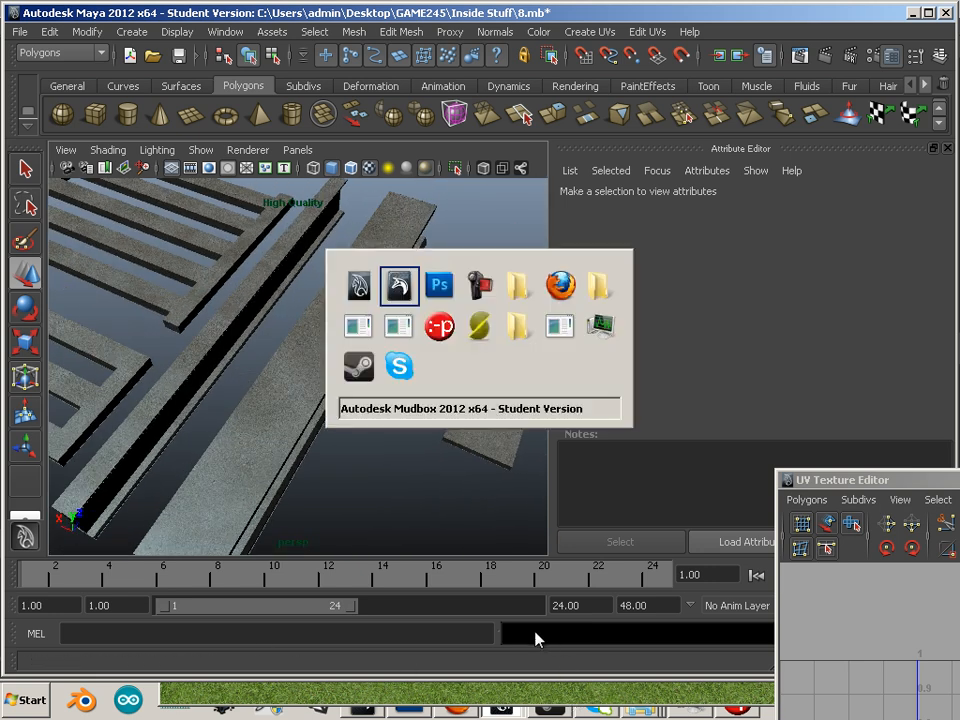
key(alt+Tab)
key(alt+Tab)
key(alt+Tab)
key(alt+Tab)
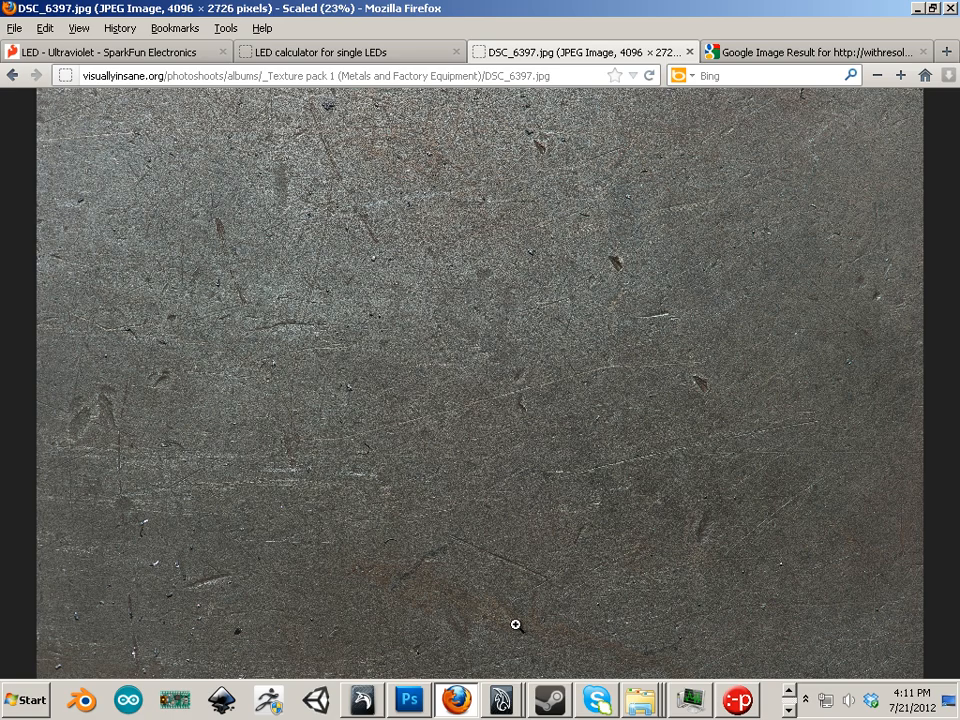
click(16, 78)
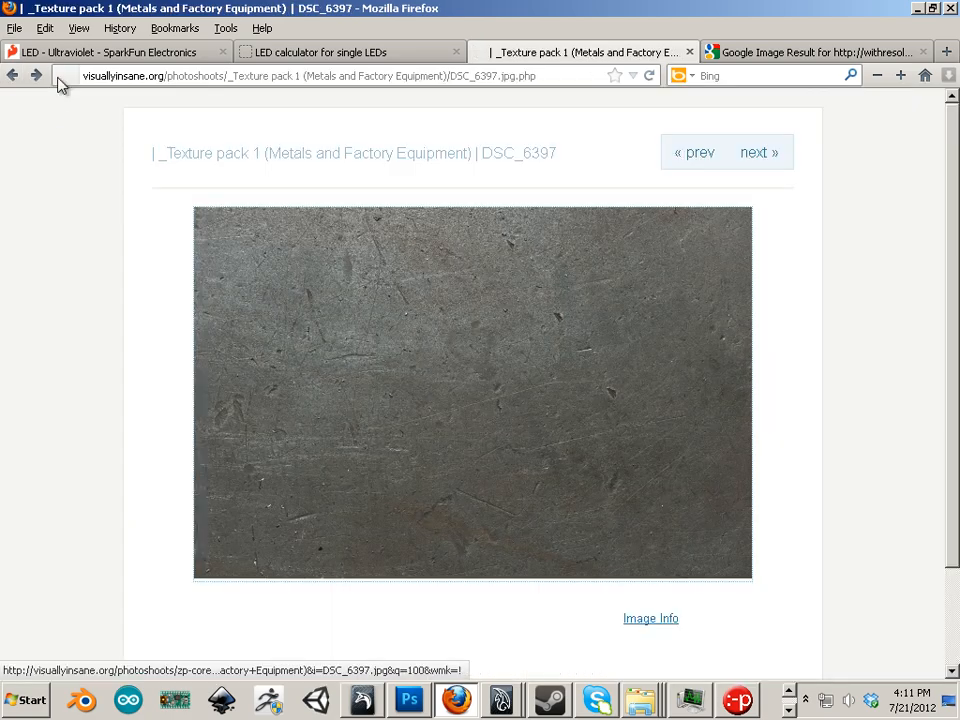
click(16, 75)
Step: Browse page 2 of the metal texture gallery for another suitable texture
scroll(538, 350, down, 5)
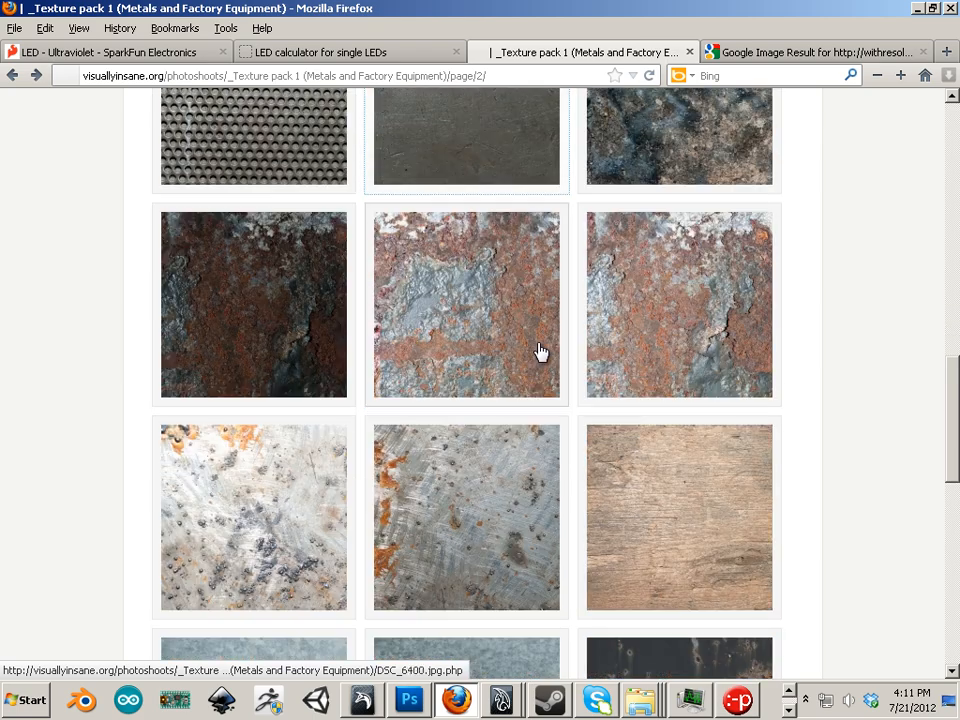
scroll(302, 290, down, 3)
scroll(296, 289, up, 5)
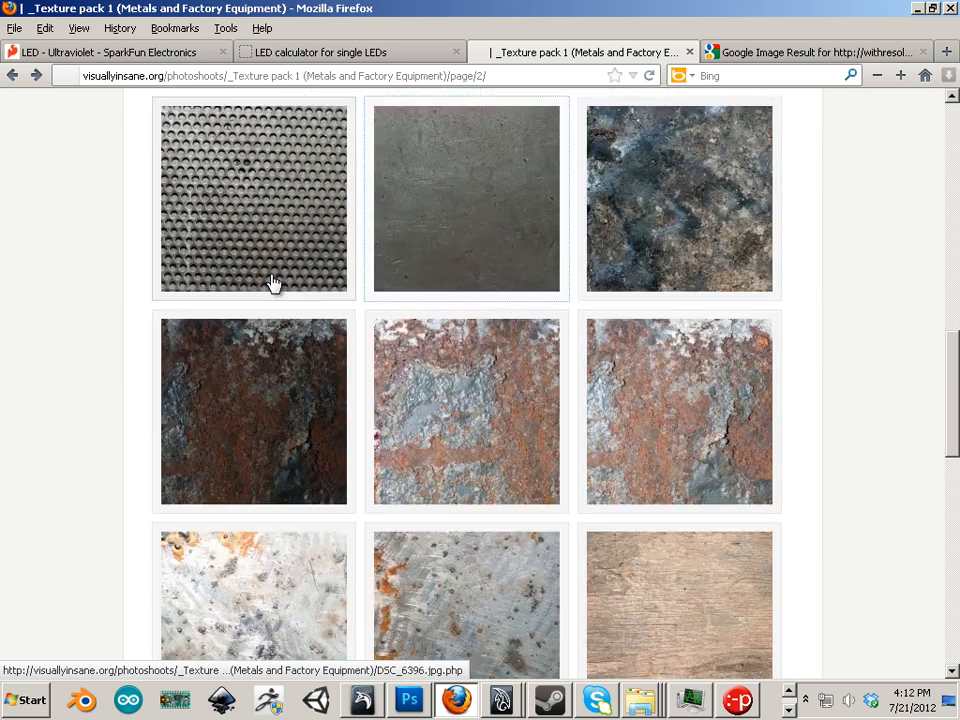
scroll(294, 288, down, 10)
scroll(516, 349, down, 5)
scroll(495, 356, up, 15)
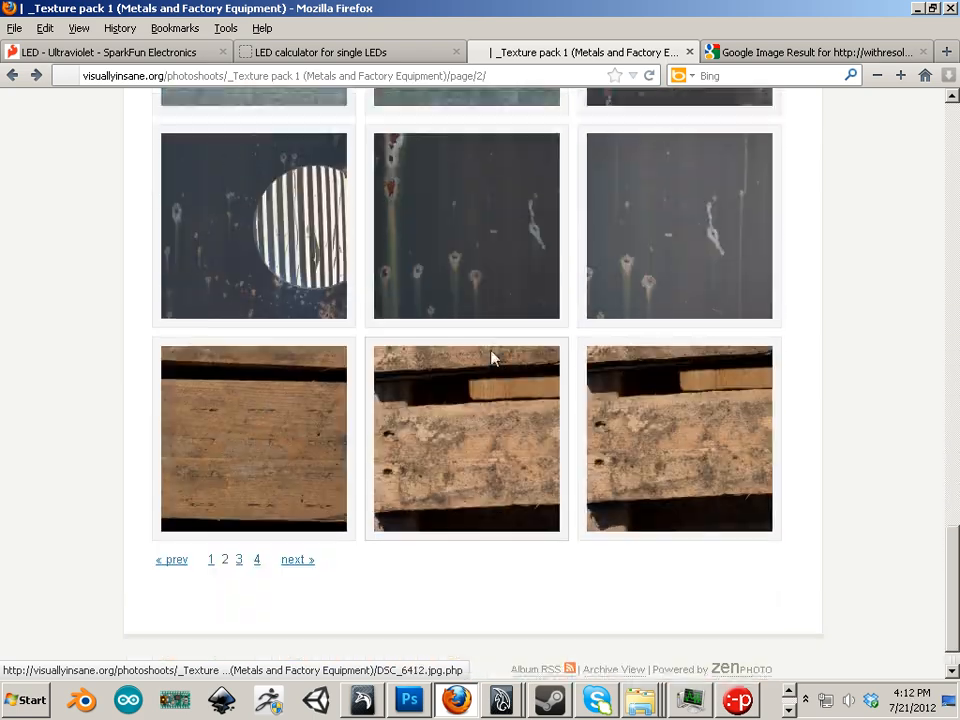
scroll(495, 360, up, 10)
scroll(690, 332, up, 4)
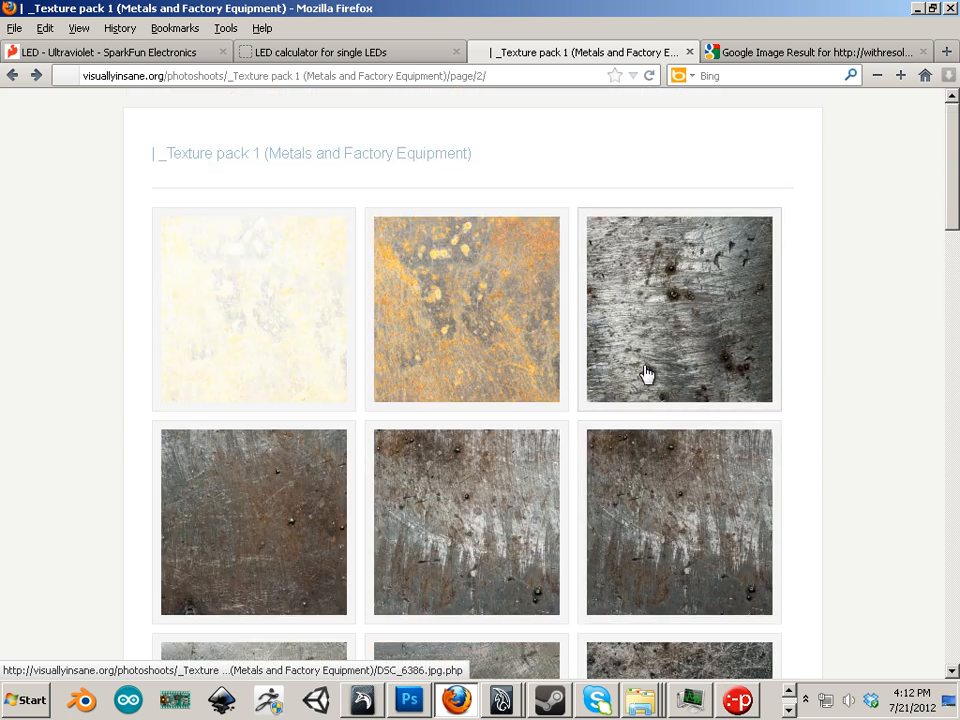